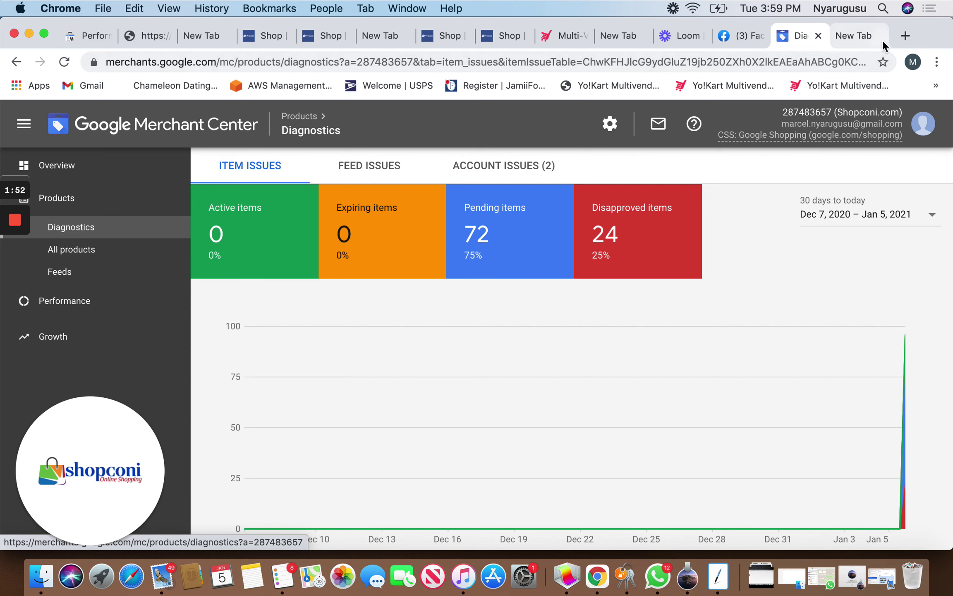
# Open a new browser tab
pyautogui.click(904, 36)
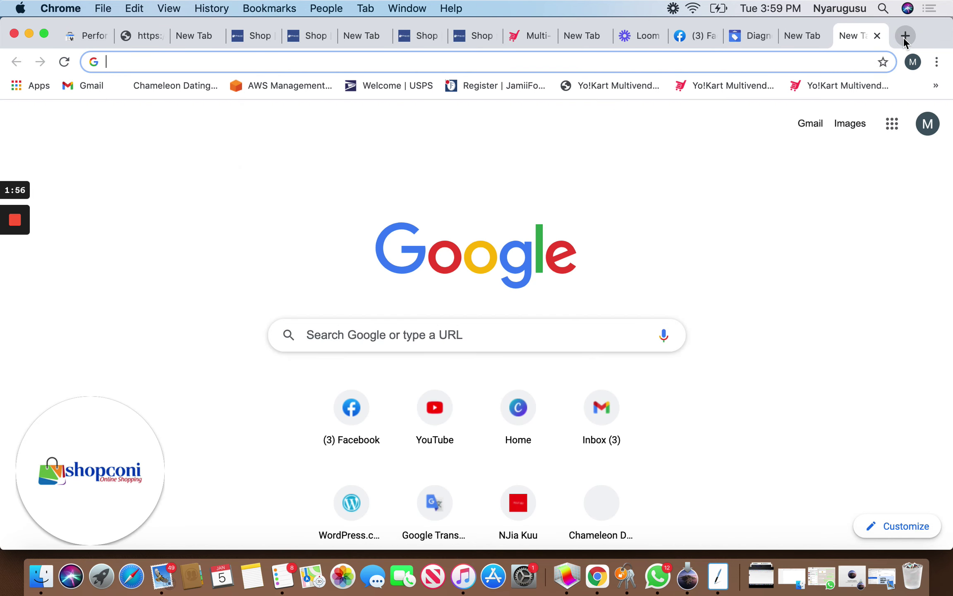
pyautogui.write('c')
pyautogui.press('BackSpace')
pyautogui.press('BackSpace')
pyautogui.write('s')
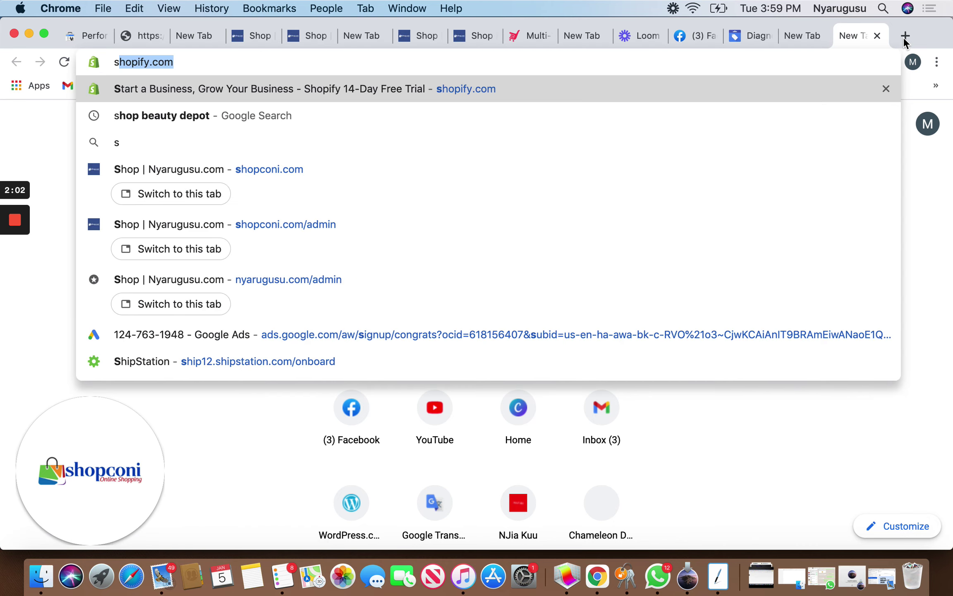
pyautogui.write('e')
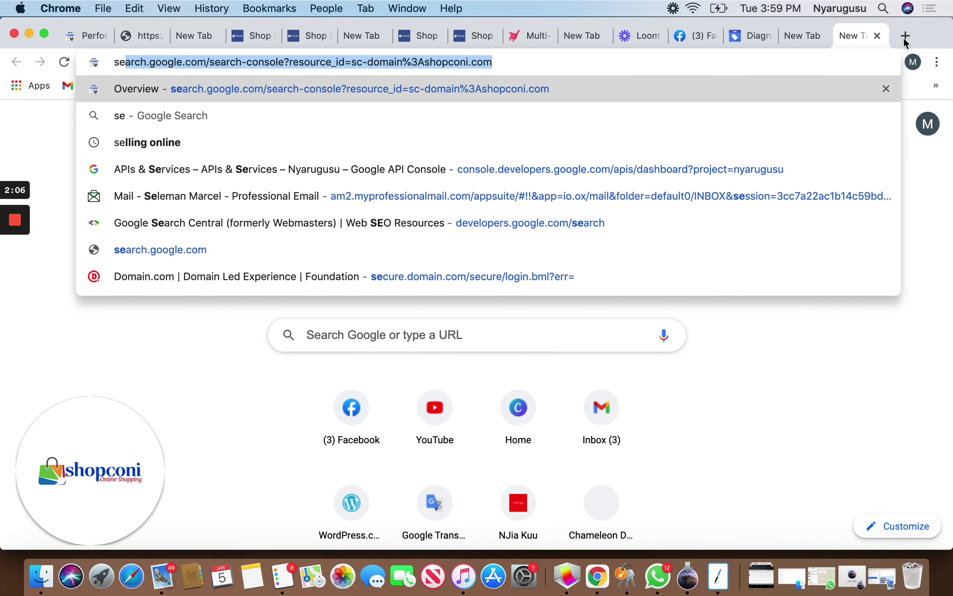
pyautogui.press('BackSpace')
pyautogui.press('BackSpace')
pyautogui.press('BackSpace')
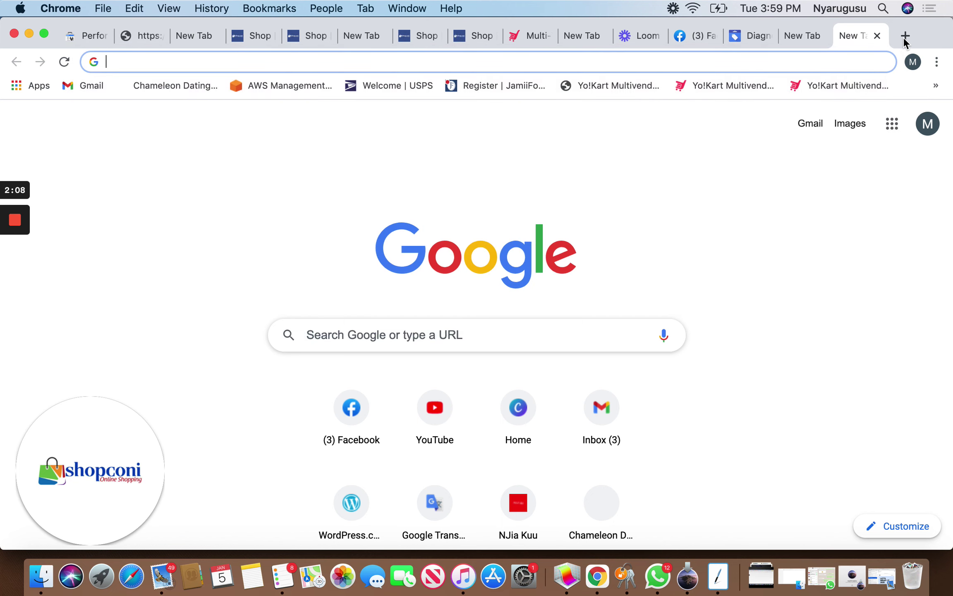
pyautogui.write('co')
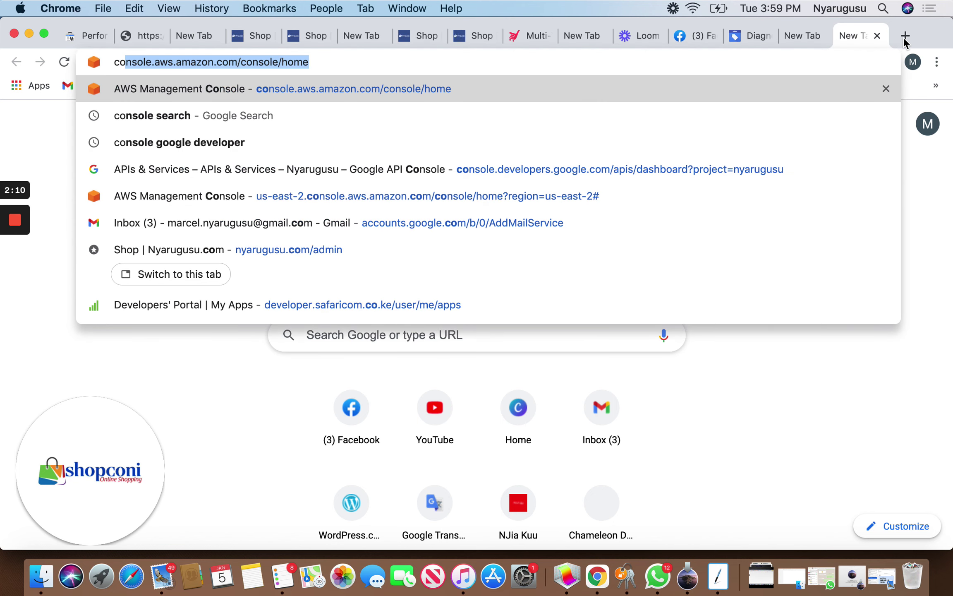
pyautogui.press('BackSpace')
pyautogui.press('BackSpace')
pyautogui.press('BackSpace')
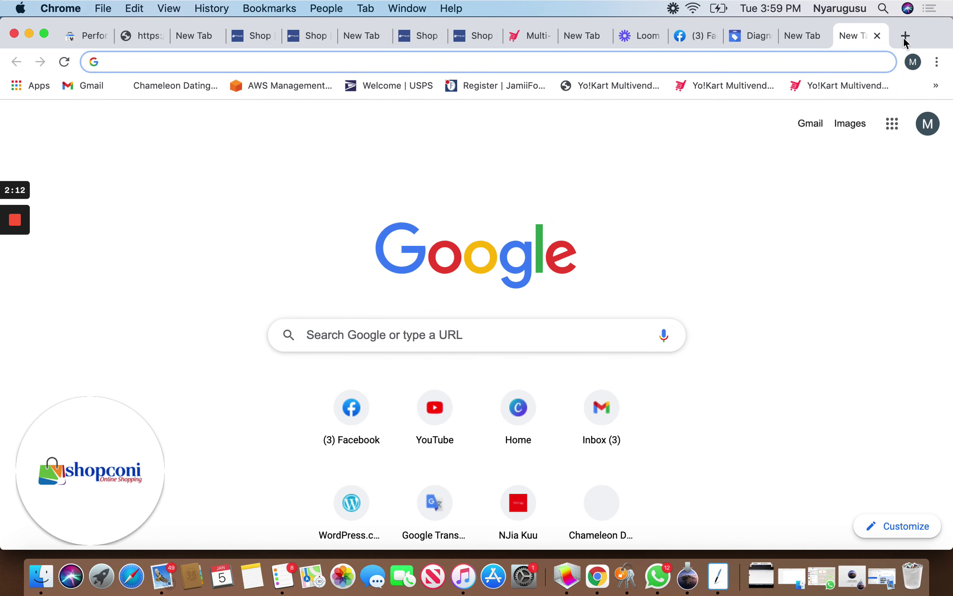
# Search Google for "google search console" in the new tab
pyautogui.write('gon')
pyautogui.press('BackSpace')
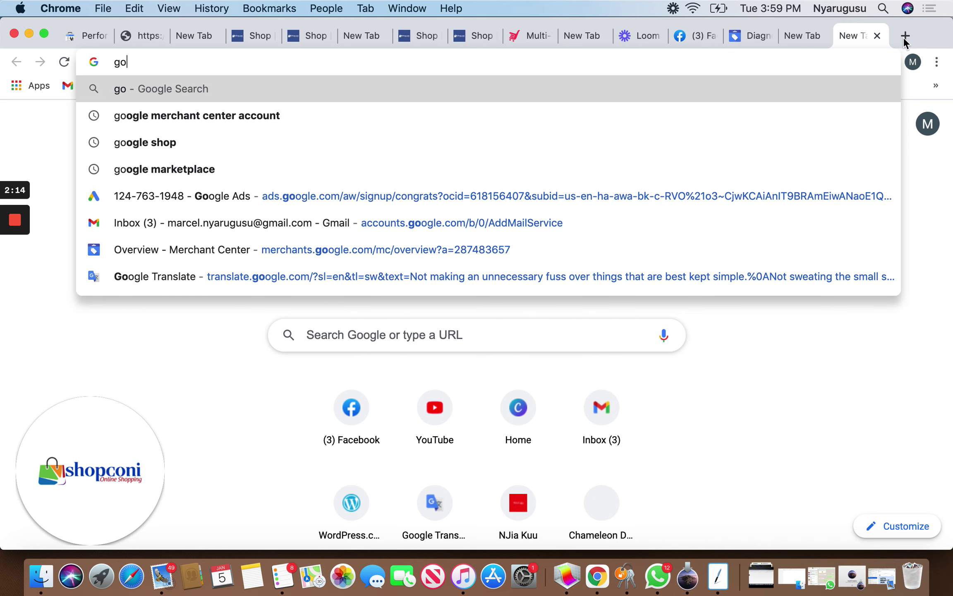
pyautogui.write('oglne')
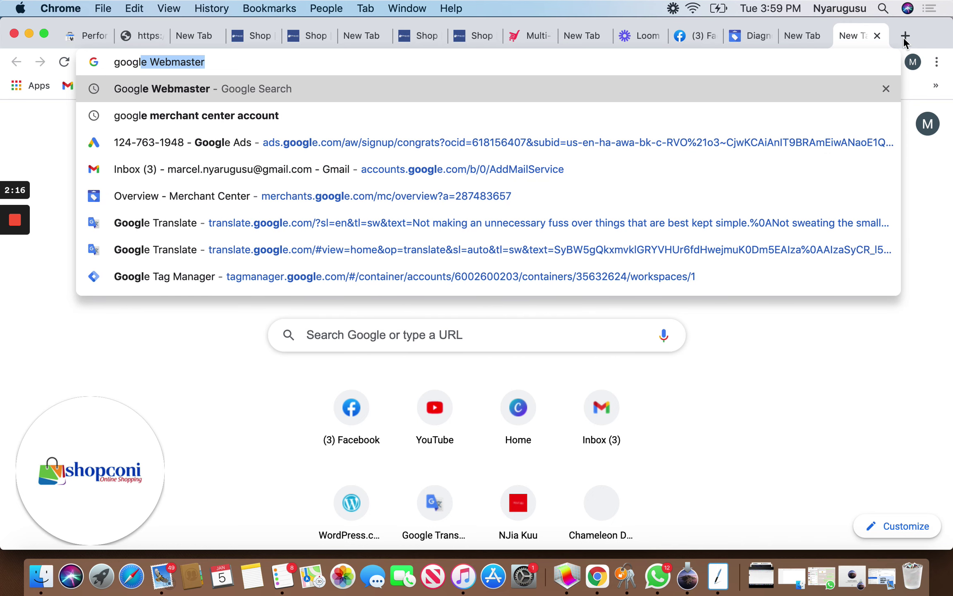
pyautogui.press('BackSpace')
pyautogui.press('BackSpace')
pyautogui.press('BackSpace')
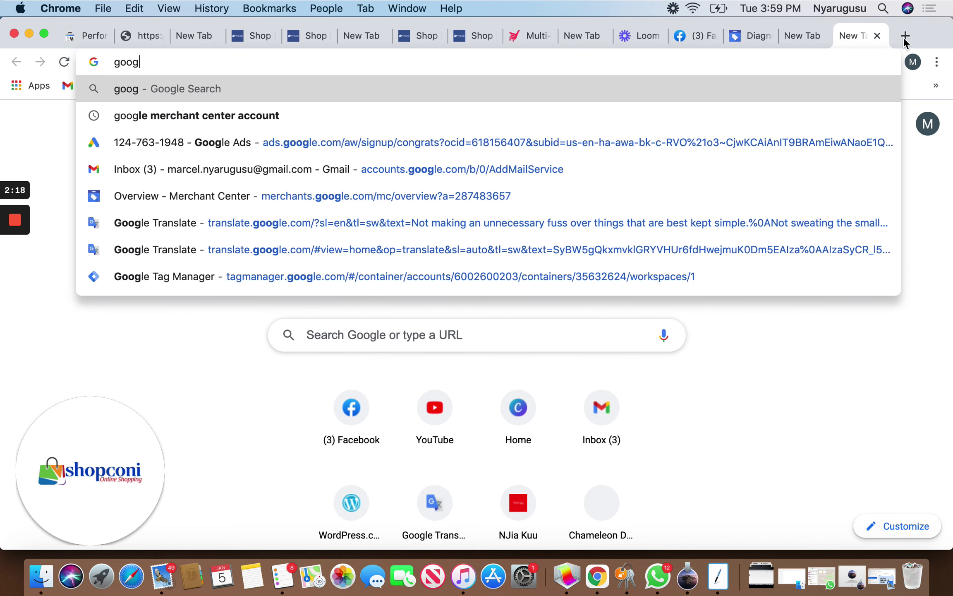
pyautogui.write('le')
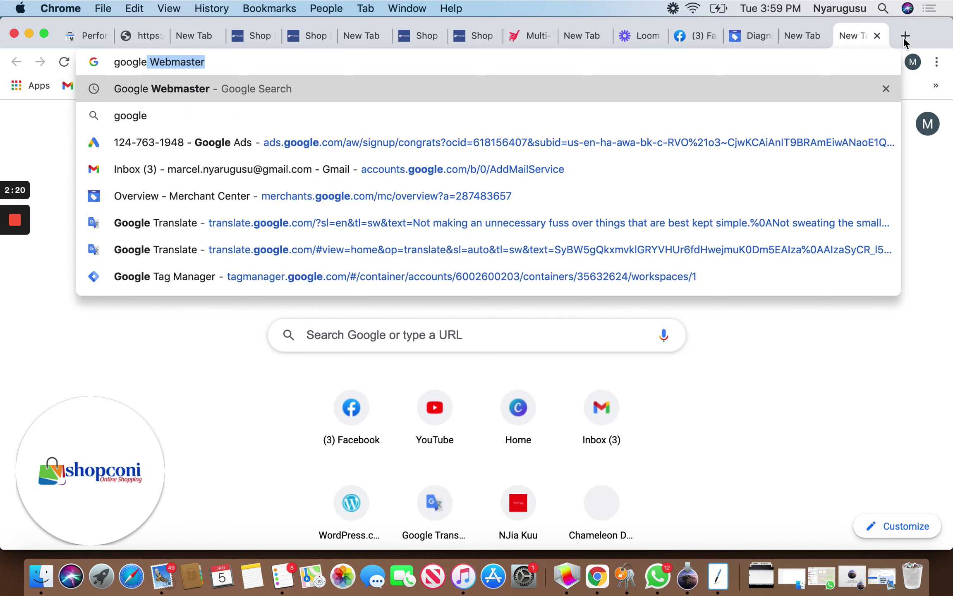
pyautogui.write(' se')
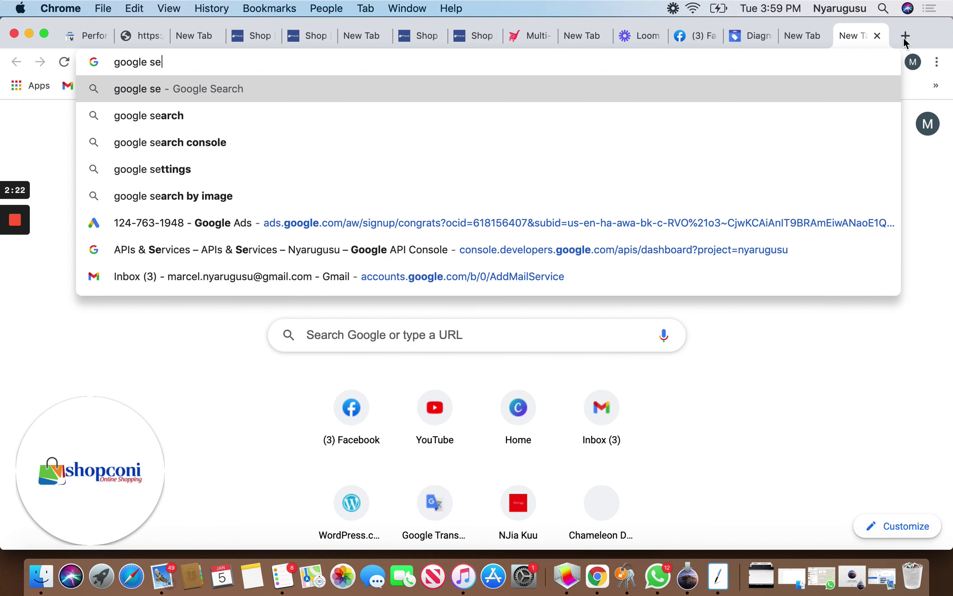
pyautogui.click(201, 141)
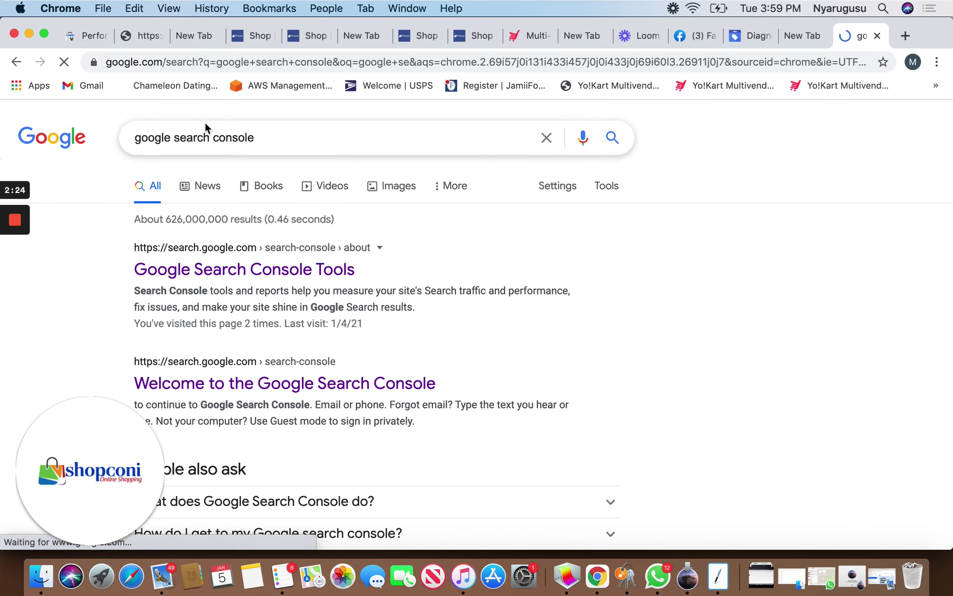
# Go to the Google Search Console Tools page from the search results and start the console for shopconi.com
pyautogui.click(271, 269)
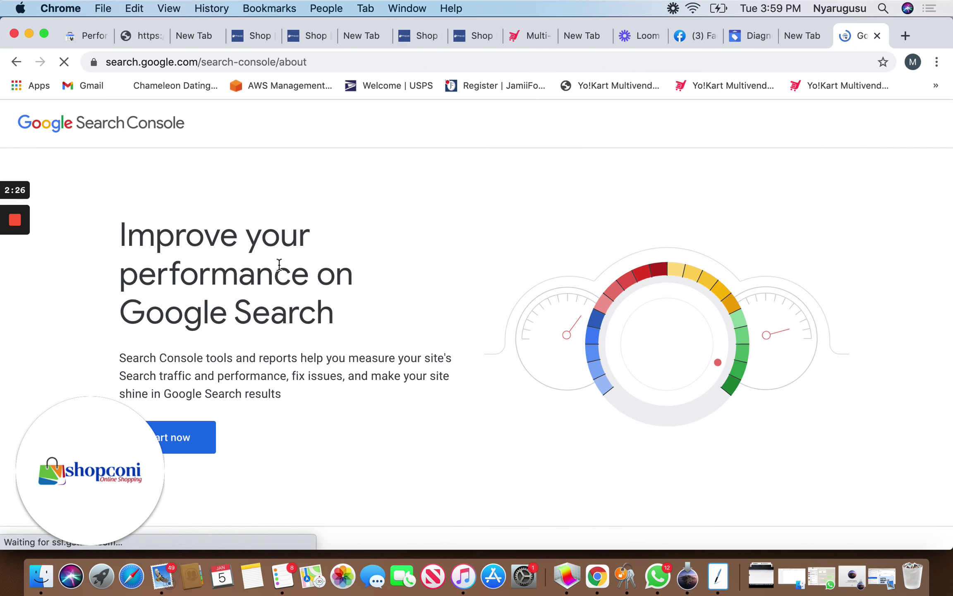
pyautogui.scroll(-3, 291, 284)
pyautogui.scroll(-3, 291, 283)
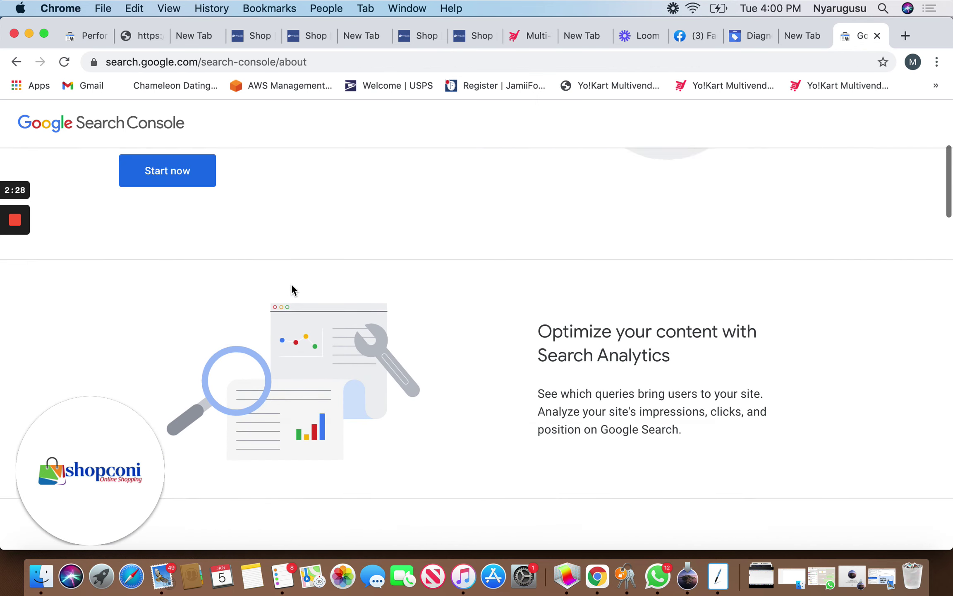
pyautogui.scroll(3, 292, 283)
pyautogui.scroll(4, 320, 292)
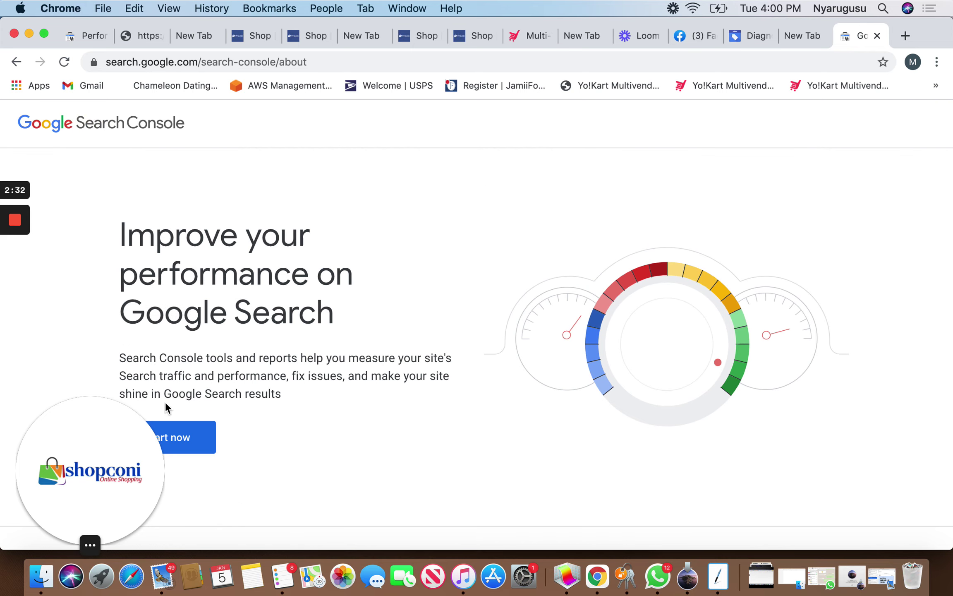
pyautogui.click(178, 433)
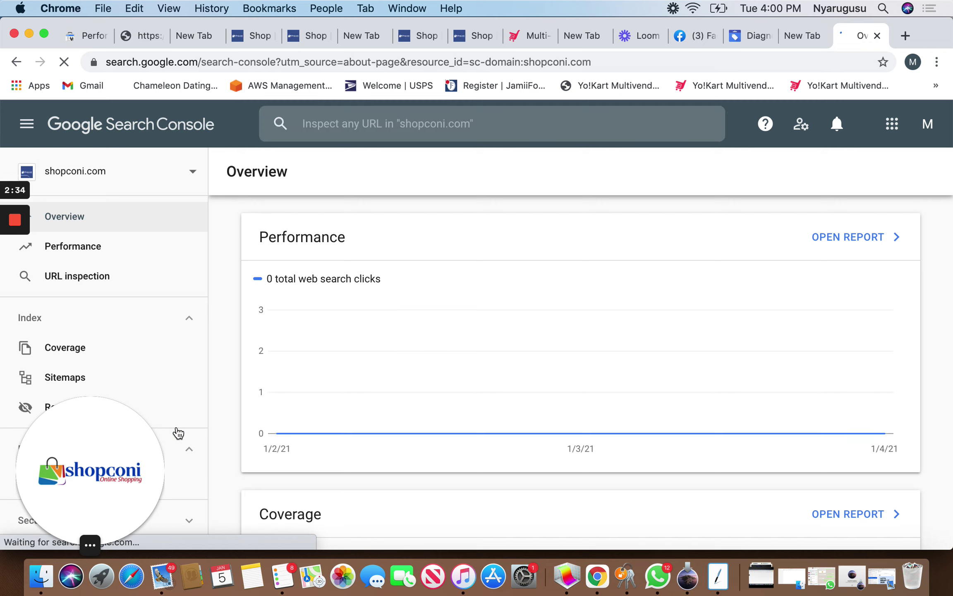
# Look through the Performance, Coverage and Enhancements sections of the shopconi.com overview in Search Console
pyautogui.scroll(-2, 323, 357)
pyautogui.scroll(2, 323, 355)
pyautogui.moveTo(323, 358)
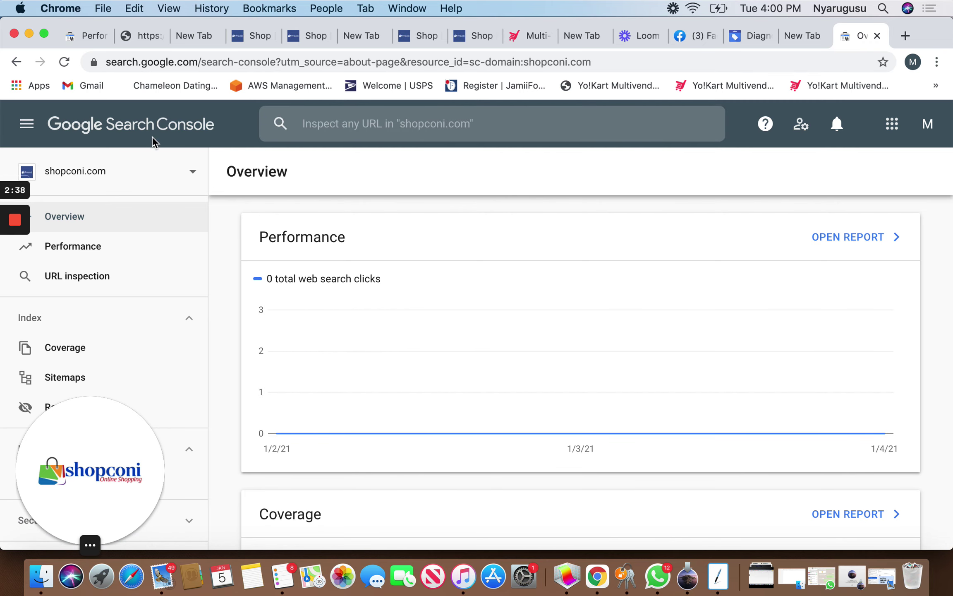
pyautogui.scroll(-10, 368, 449)
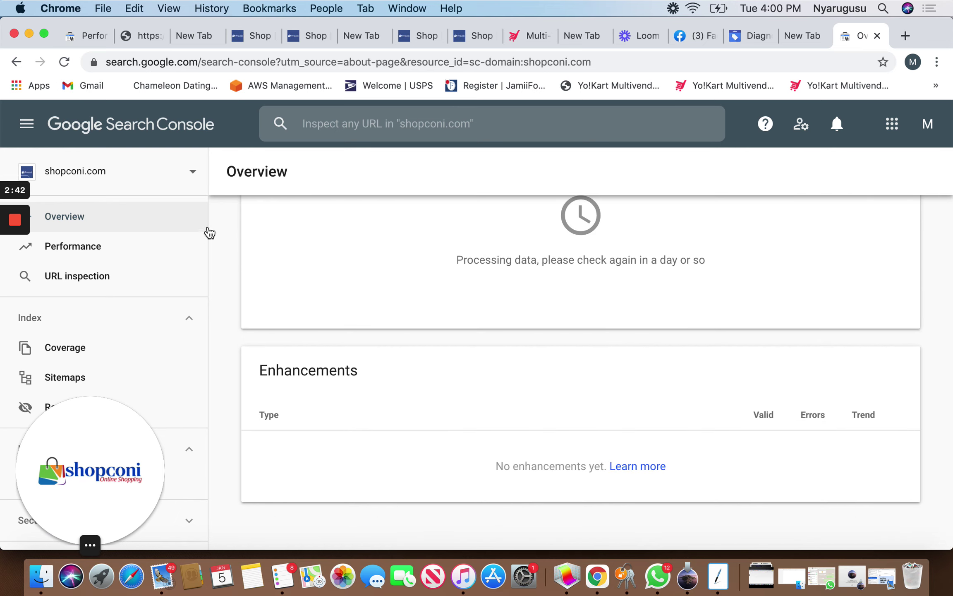
pyautogui.scroll(10, 313, 413)
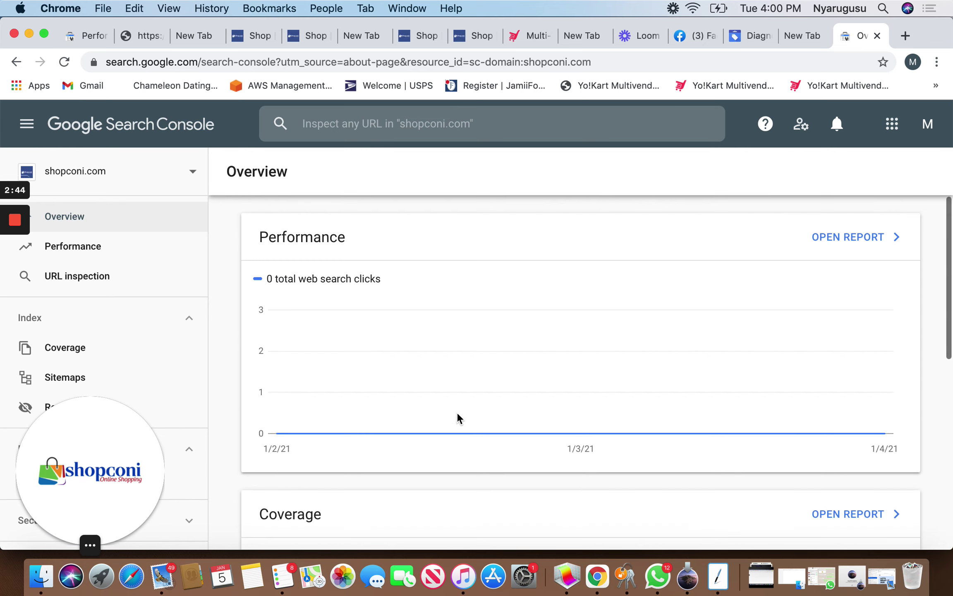
pyautogui.scroll(-10, 464, 458)
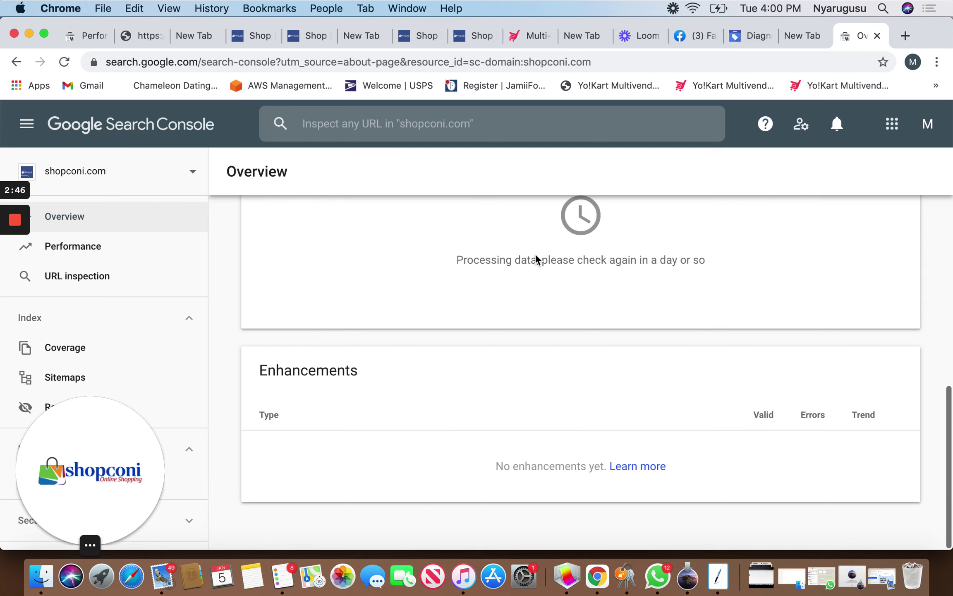
# Switch back to Google Merchant Center and look over the item issues on the product Diagnostics page
pyautogui.click(751, 45)
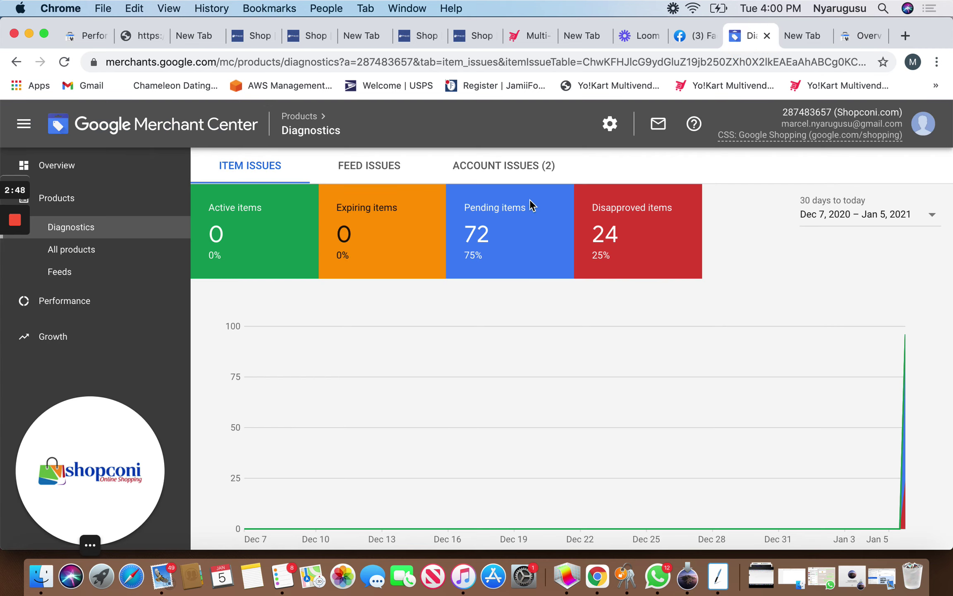
pyautogui.scroll(-6, 347, 361)
pyautogui.scroll(6, 346, 362)
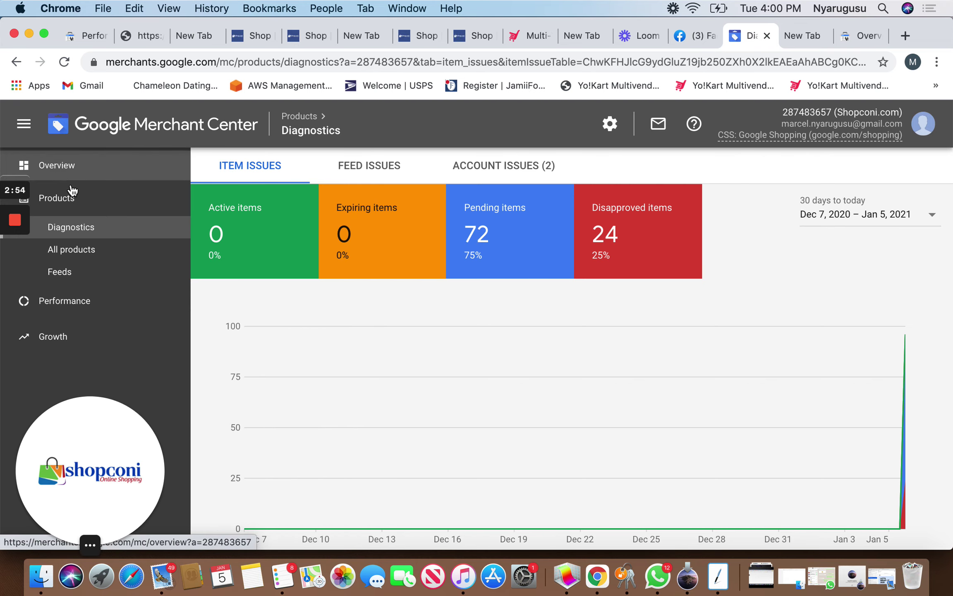
# Show the All products list in Merchant Center and look through the submitted products
pyautogui.click(73, 249)
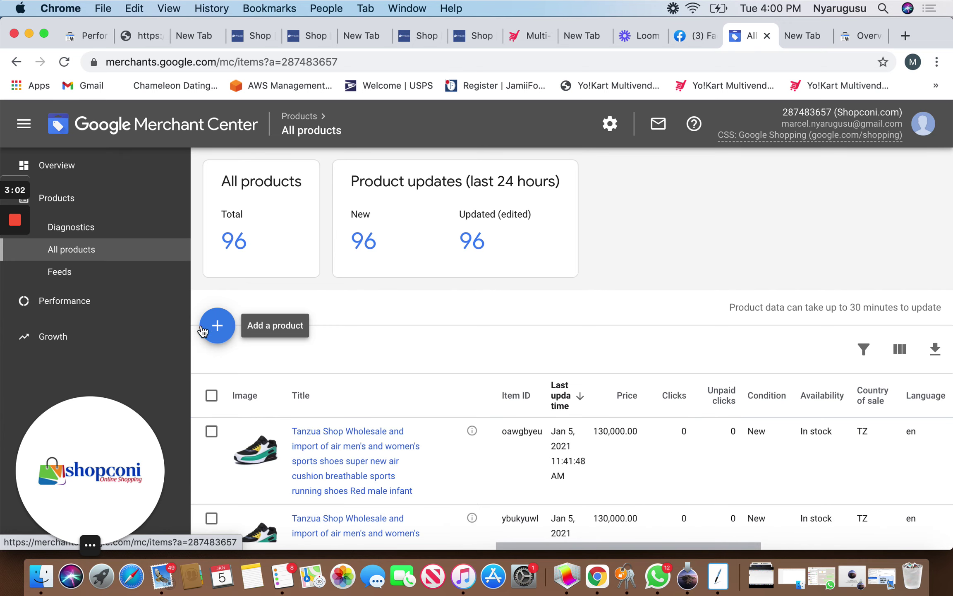
pyautogui.scroll(-10, 330, 408)
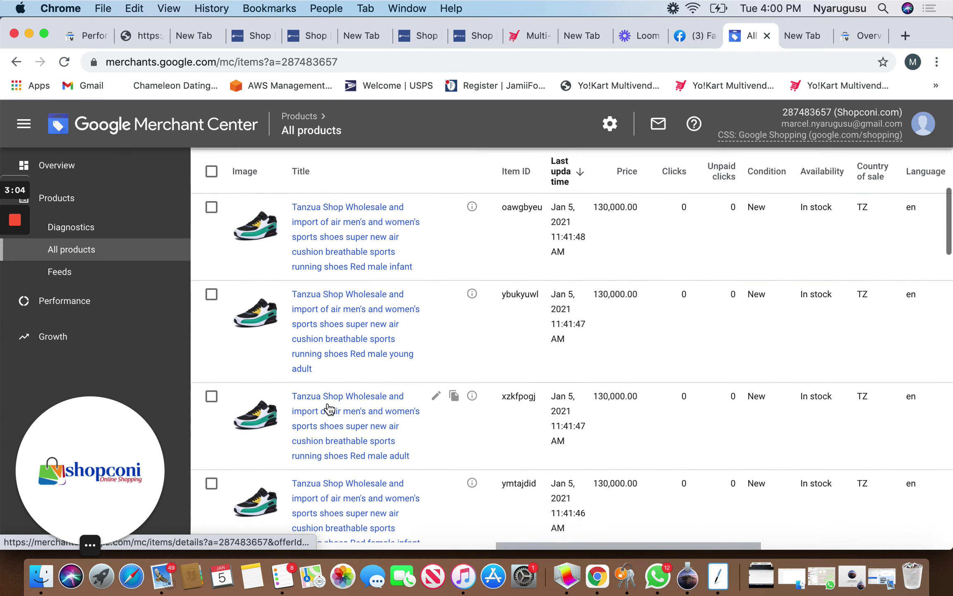
pyautogui.scroll(-10, 330, 408)
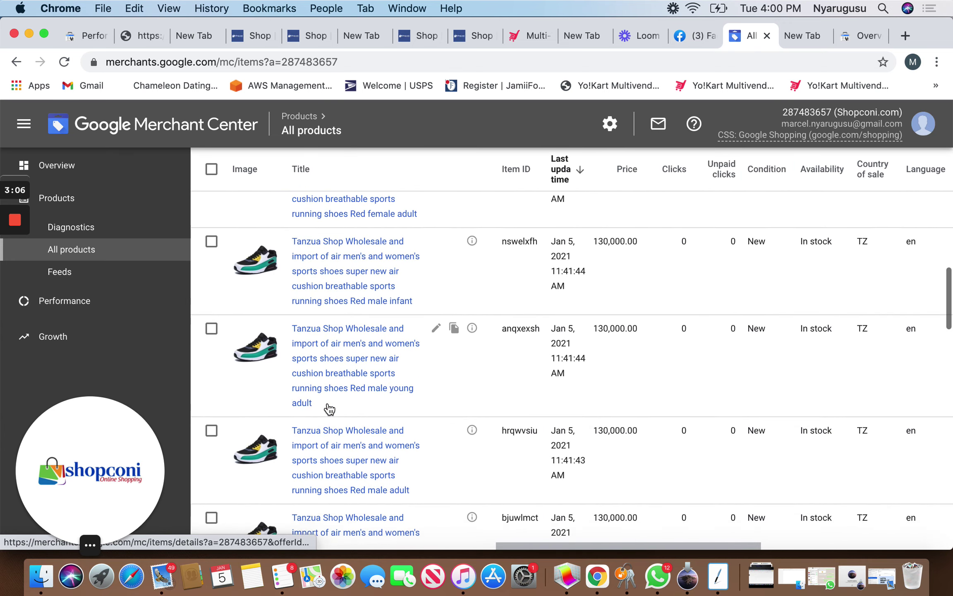
pyautogui.scroll(15, 330, 409)
pyautogui.scroll(-5, 328, 402)
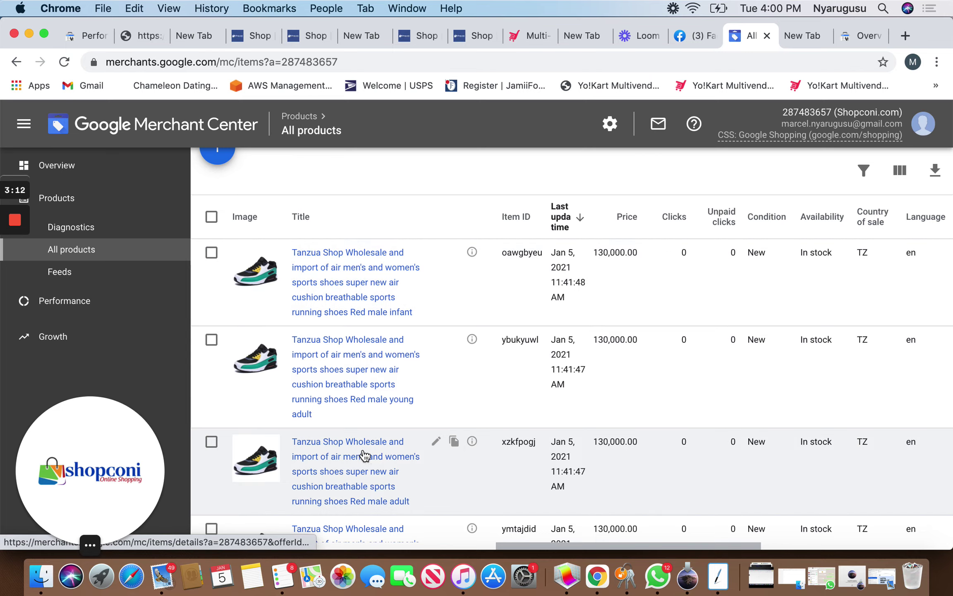
pyautogui.scroll(5, 366, 455)
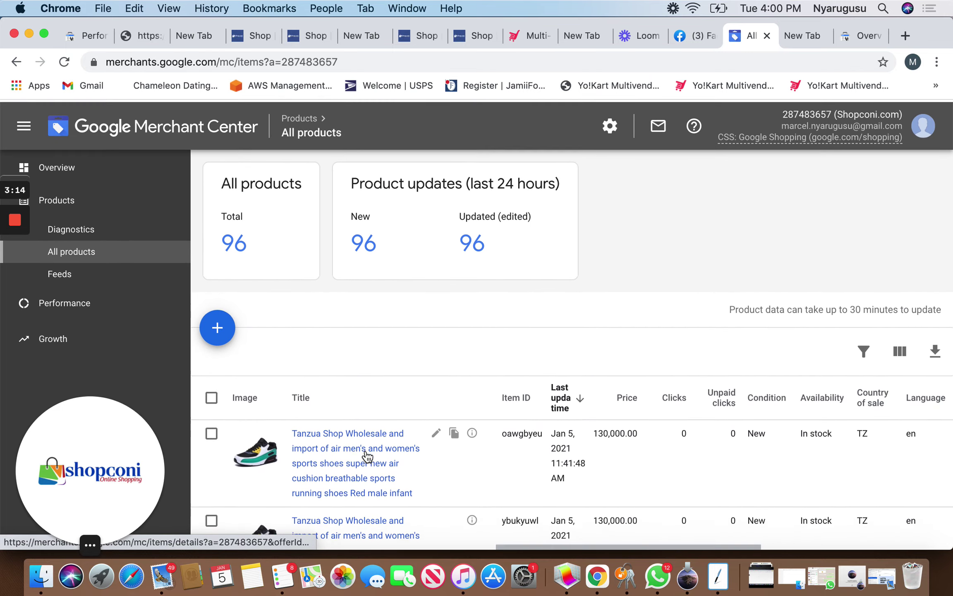
# Show the Merchant Center Overview and review its setup progress, listing charts, performance charts and announcements
pyautogui.click(77, 170)
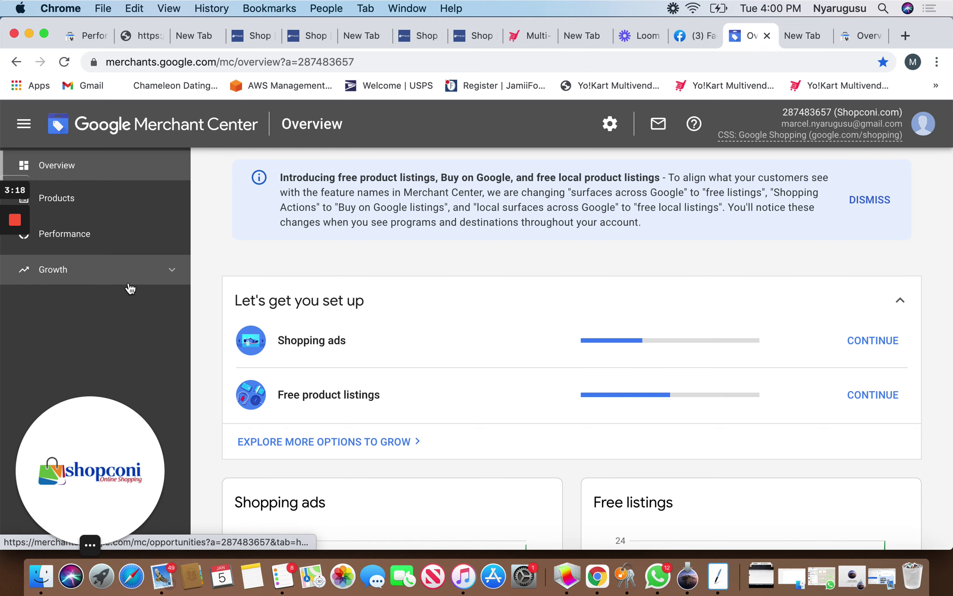
pyautogui.scroll(-5, 317, 415)
pyautogui.scroll(-10, 317, 416)
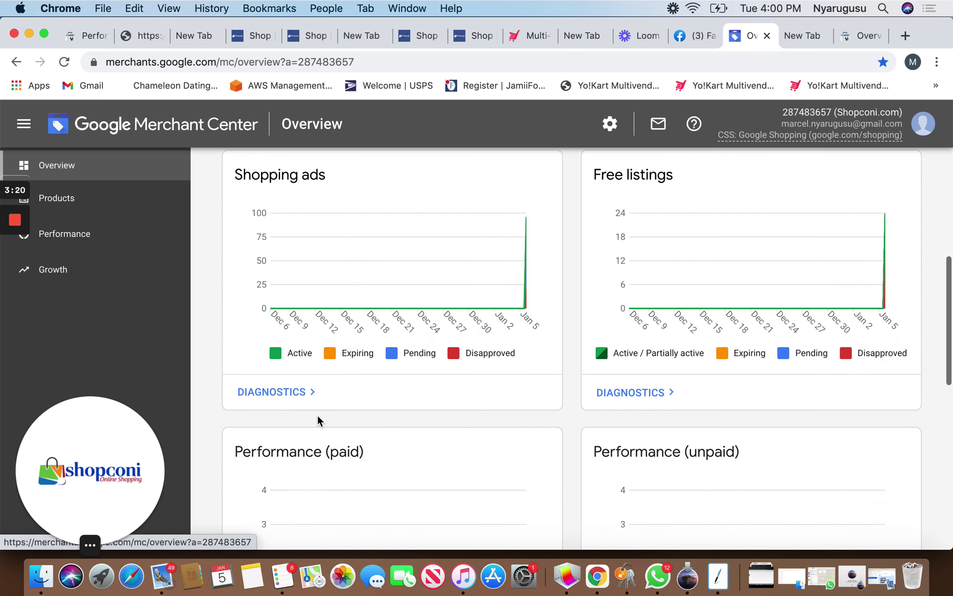
pyautogui.scroll(-3, 318, 420)
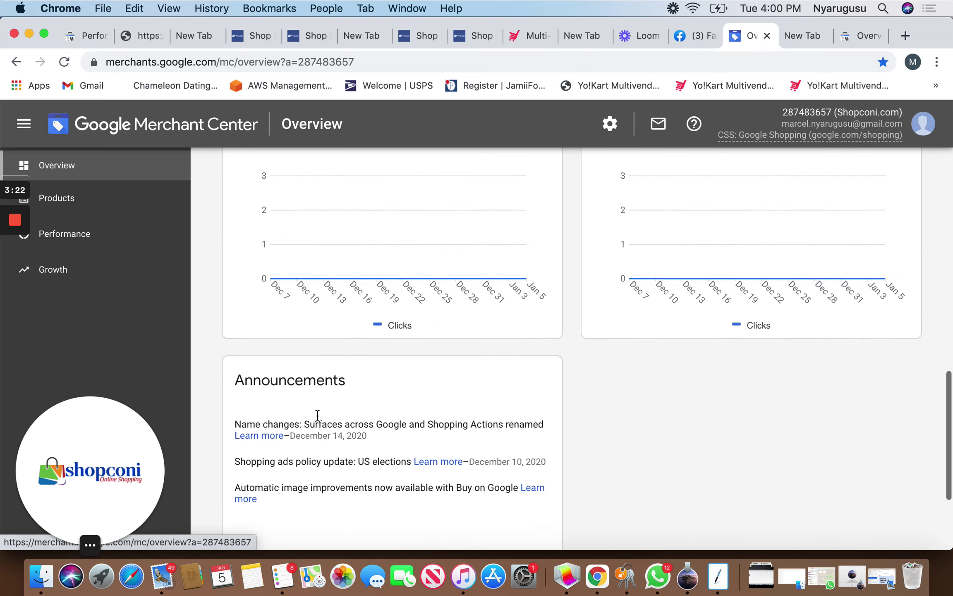
pyautogui.scroll(10, 317, 415)
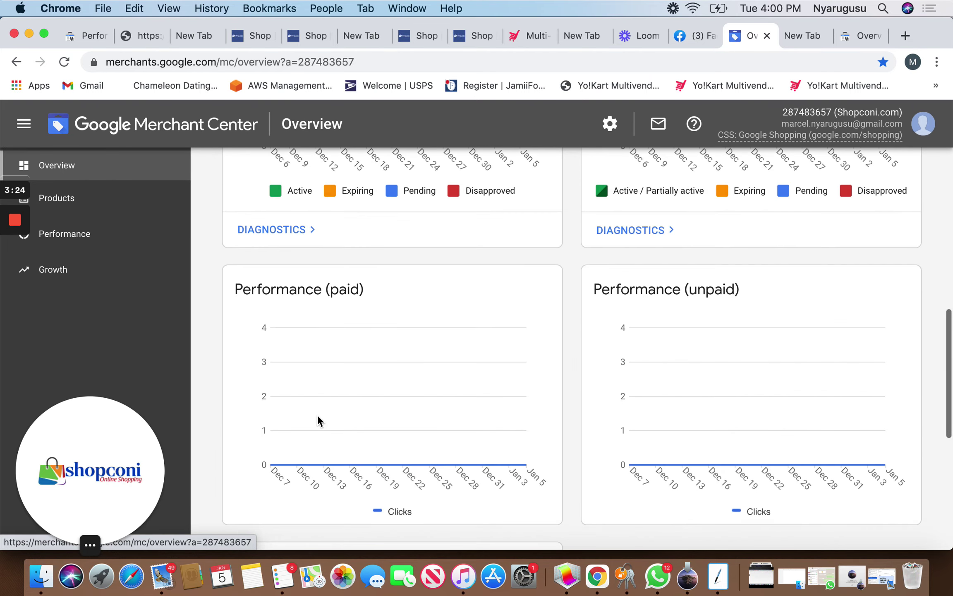
# Return to the product Diagnostics and examine the item status cards, the 30-day chart and the table of item issues
pyautogui.click(67, 205)
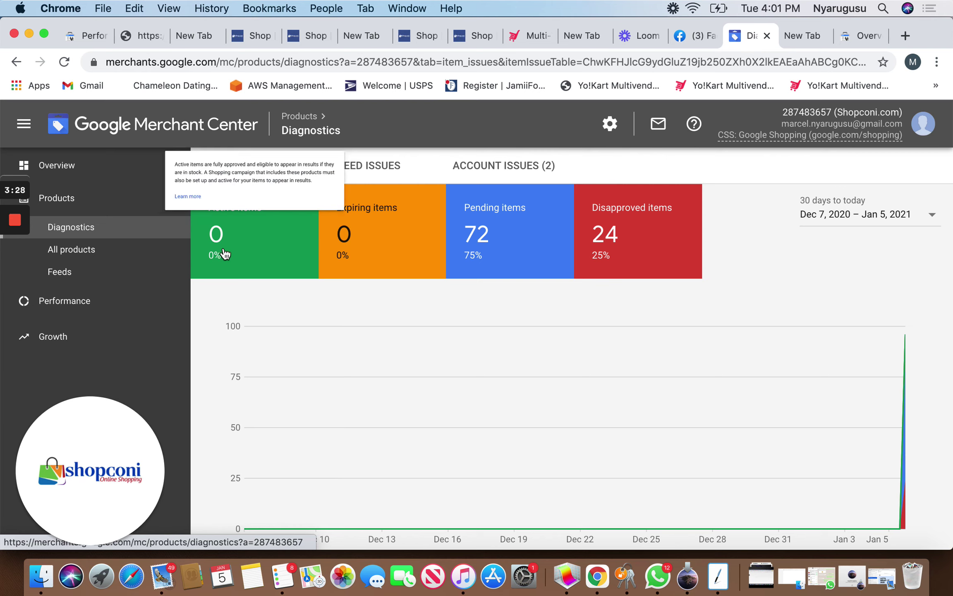
pyautogui.moveTo(258, 256)
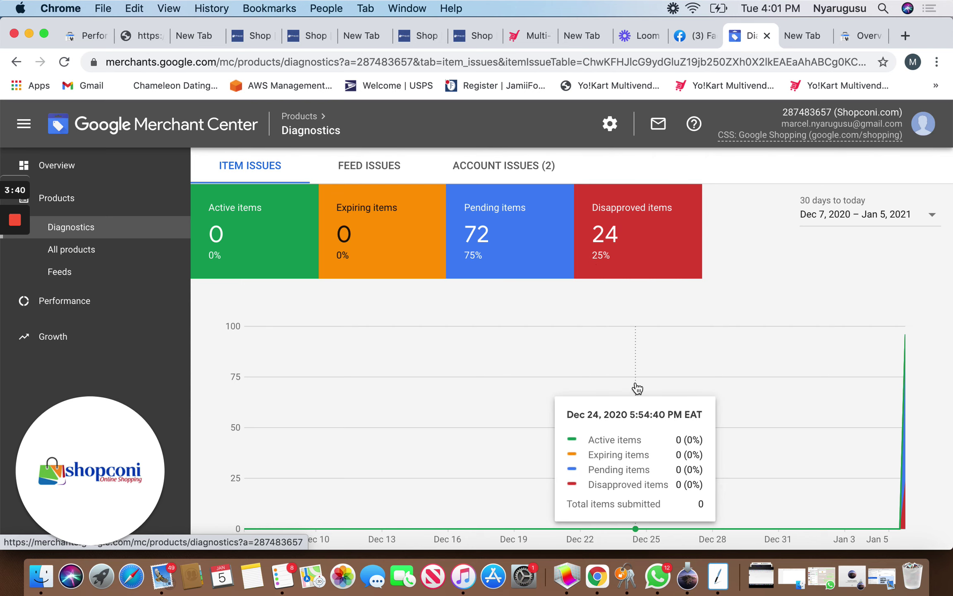
pyautogui.scroll(-7, 638, 385)
pyautogui.scroll(3, 638, 379)
pyautogui.moveTo(897, 274)
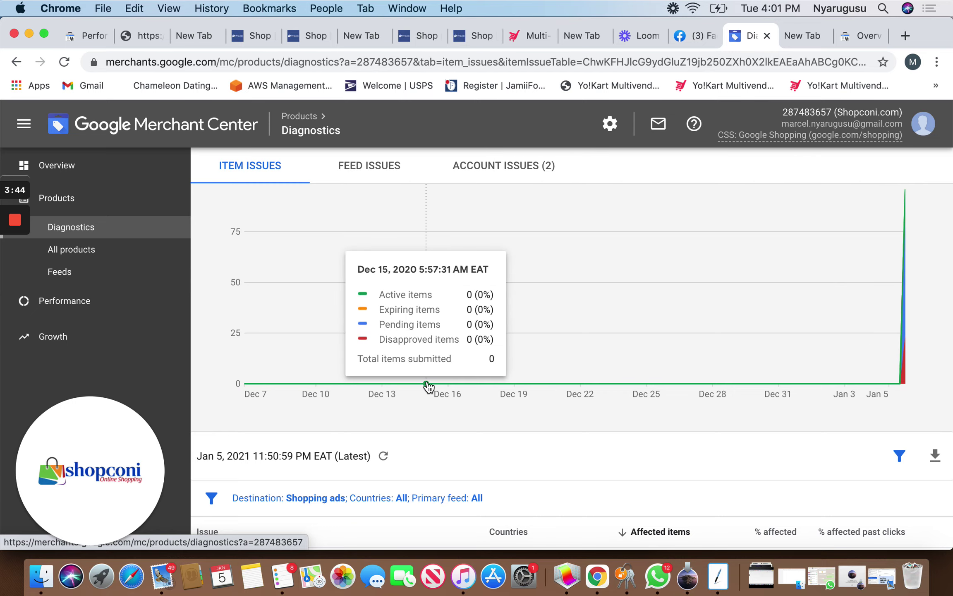
pyautogui.scroll(-3, 426, 383)
pyautogui.scroll(-4, 427, 381)
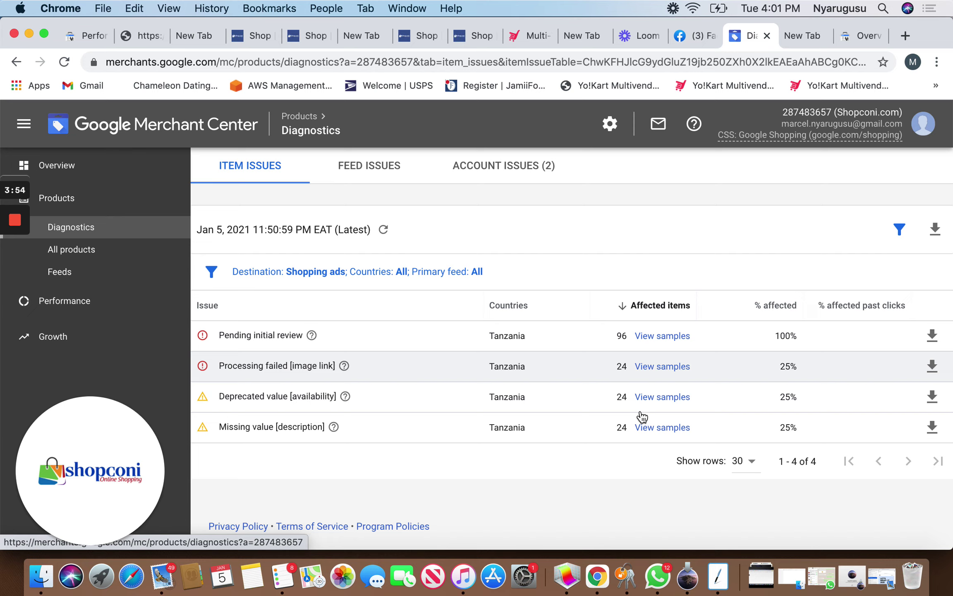
# Look over the Performance dashboard's free product listings traffic, revisit the product Diagnostics once, and return to the dashboard
pyautogui.scroll(-1, 425, 444)
pyautogui.scroll(1, 423, 442)
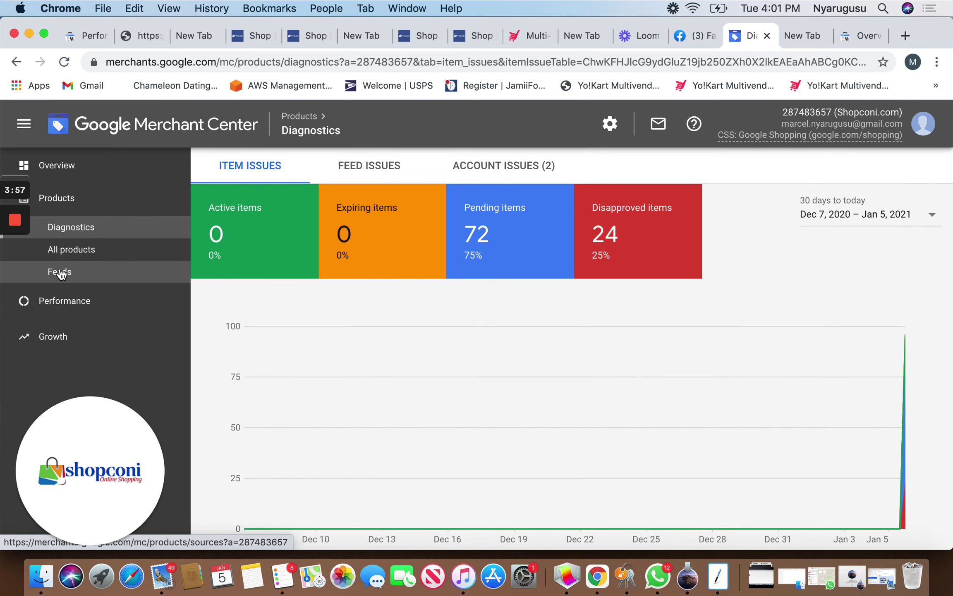
pyautogui.click(58, 303)
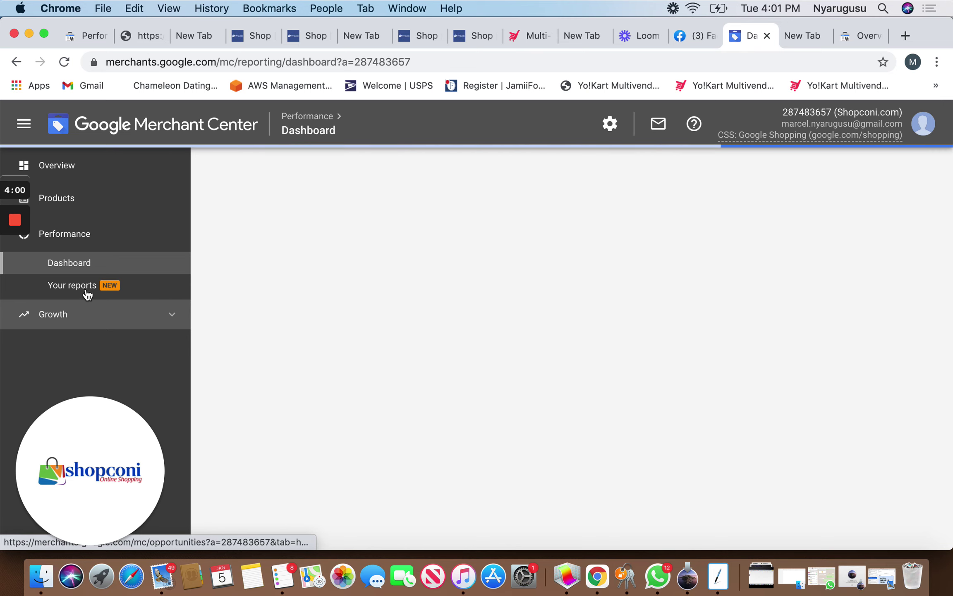
pyautogui.click(85, 234)
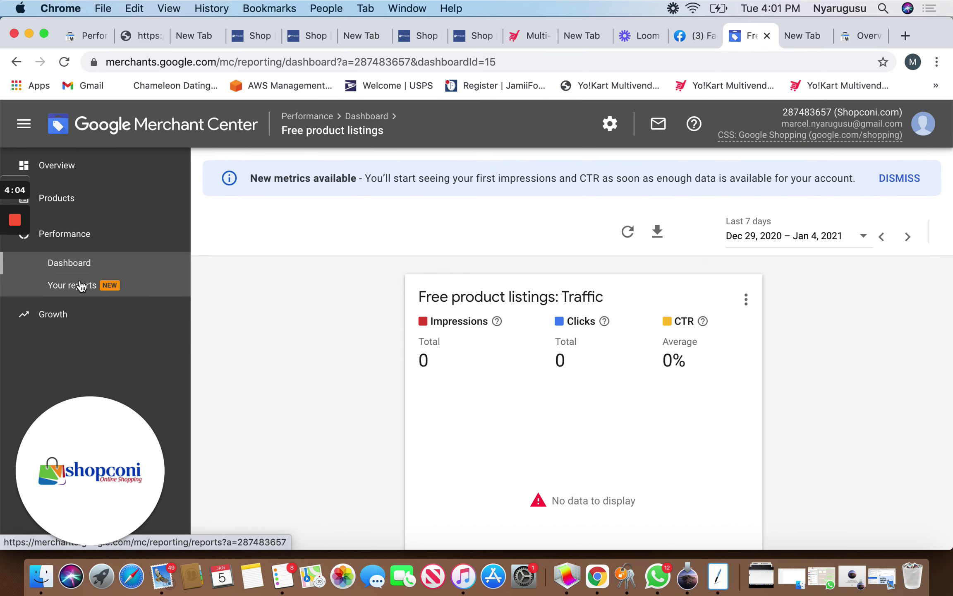
pyautogui.click(77, 237)
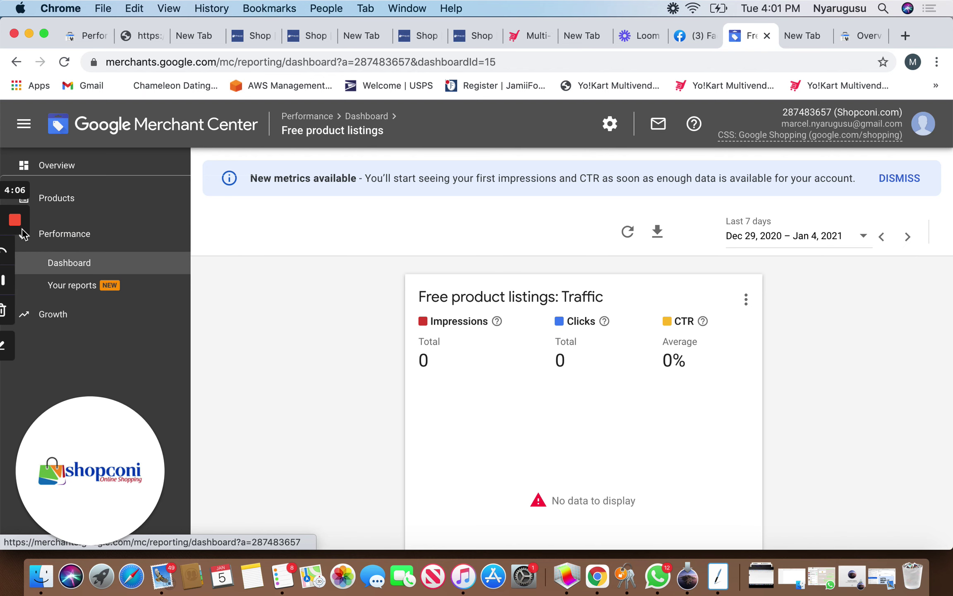
pyautogui.click(80, 266)
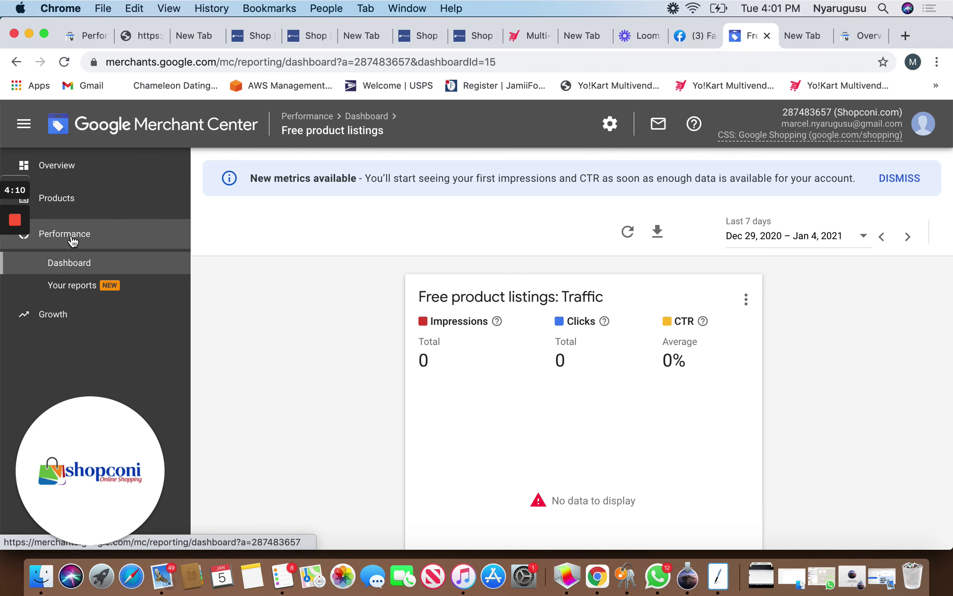
pyautogui.click(76, 233)
pyautogui.click(67, 197)
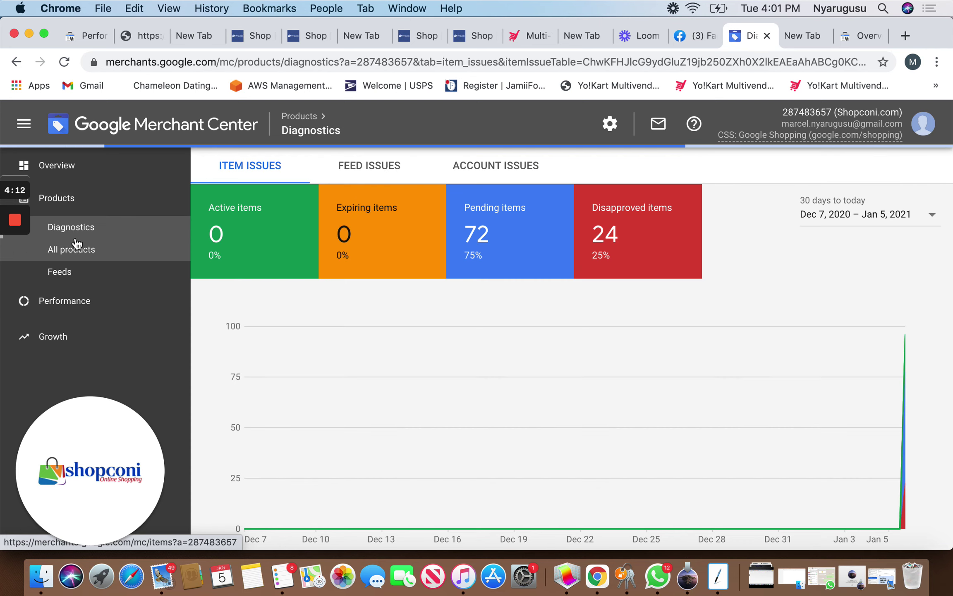
pyautogui.click(68, 301)
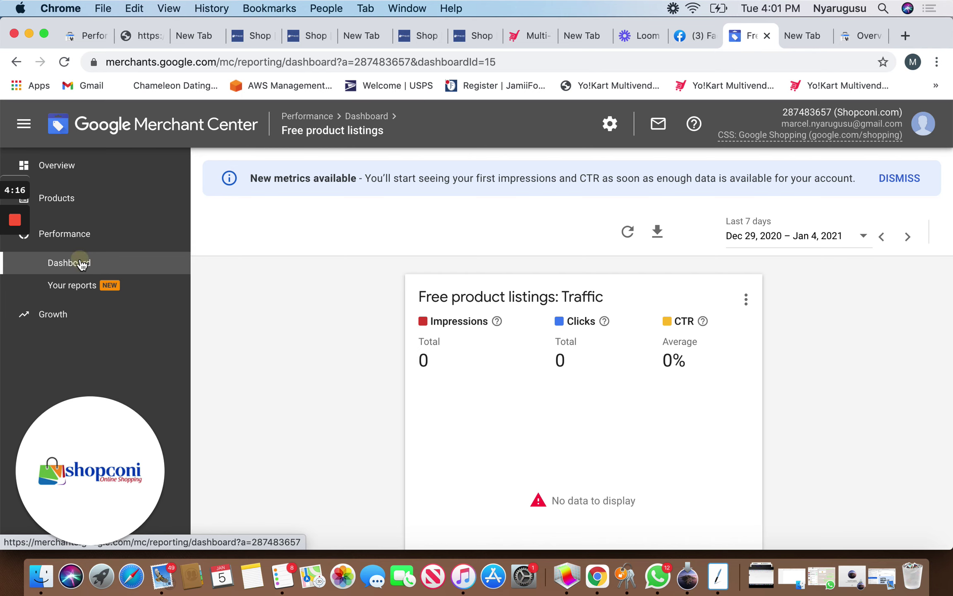
# Go to the All products list and start adding a single new product
pyautogui.click(73, 192)
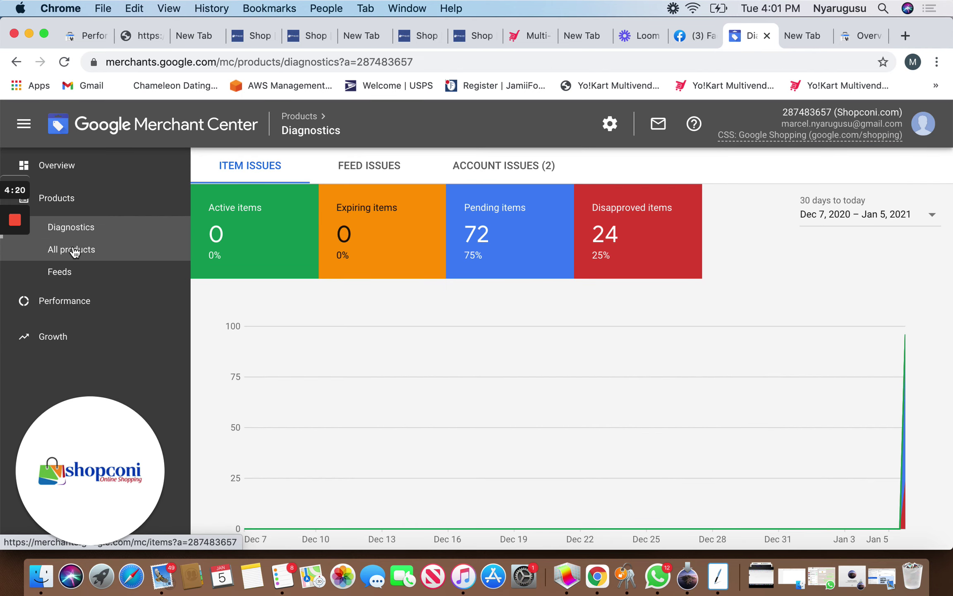
pyautogui.click(74, 250)
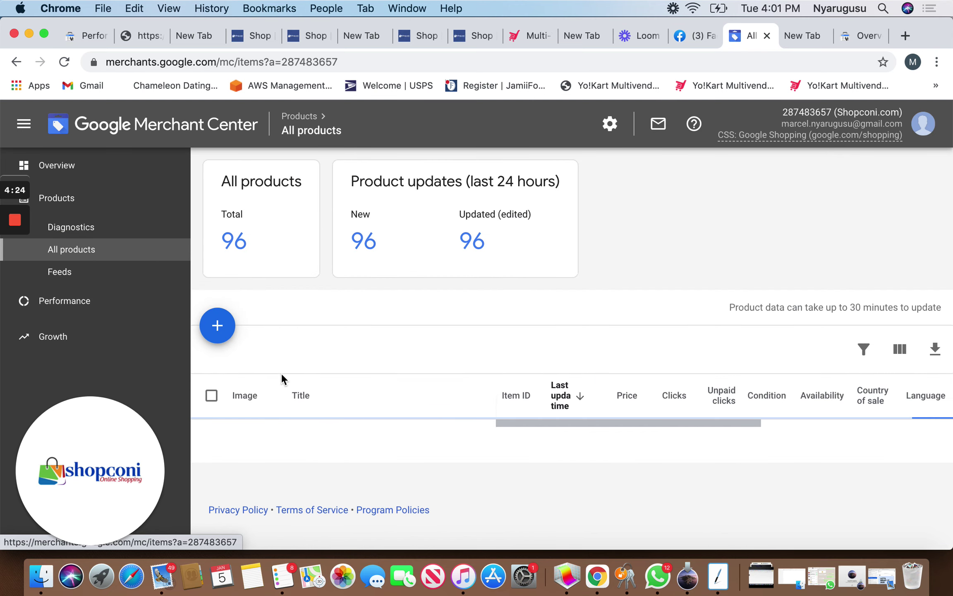
pyautogui.click(216, 326)
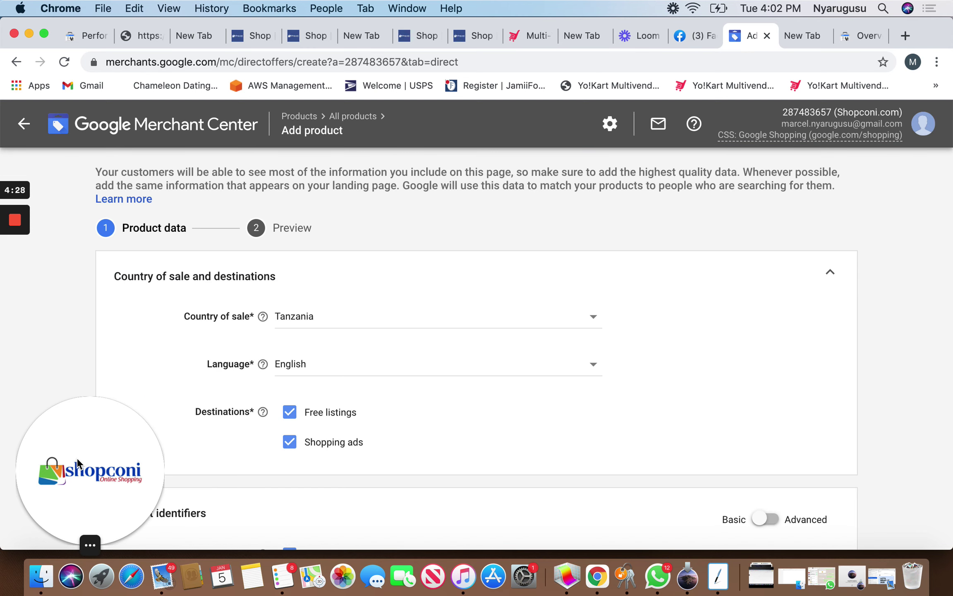
pyautogui.moveTo(77, 462); pyautogui.dragTo(946, 433)
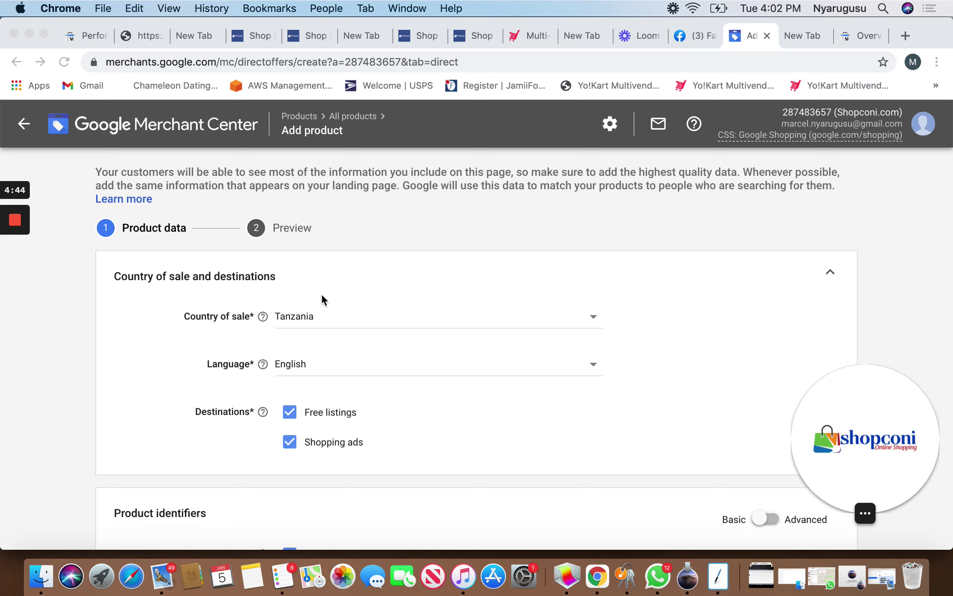
# Look through the new product form, covering country of sale, language, destinations, product identifiers, product data and image fields
pyautogui.scroll(-1, 323, 368)
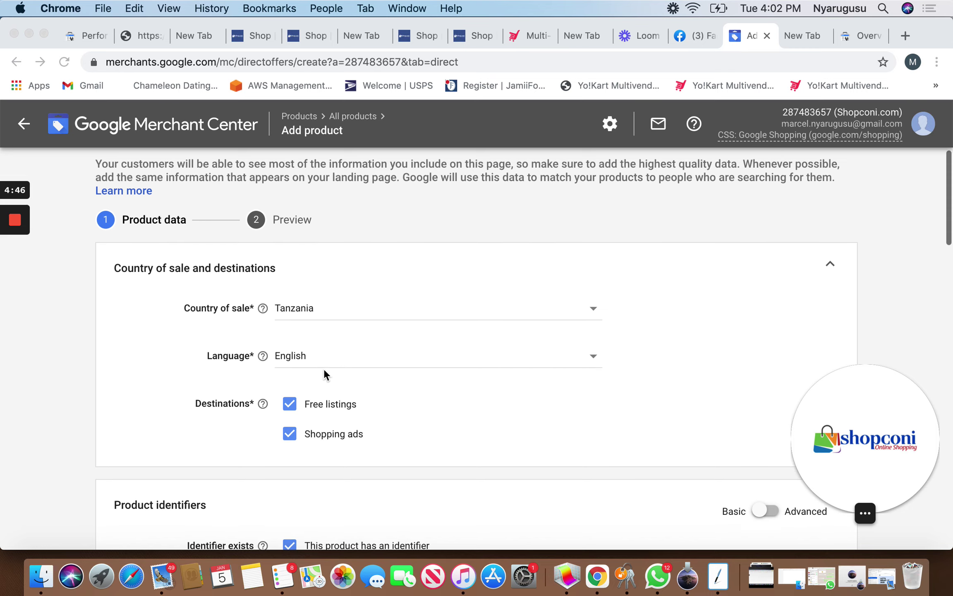
pyautogui.scroll(1, 323, 368)
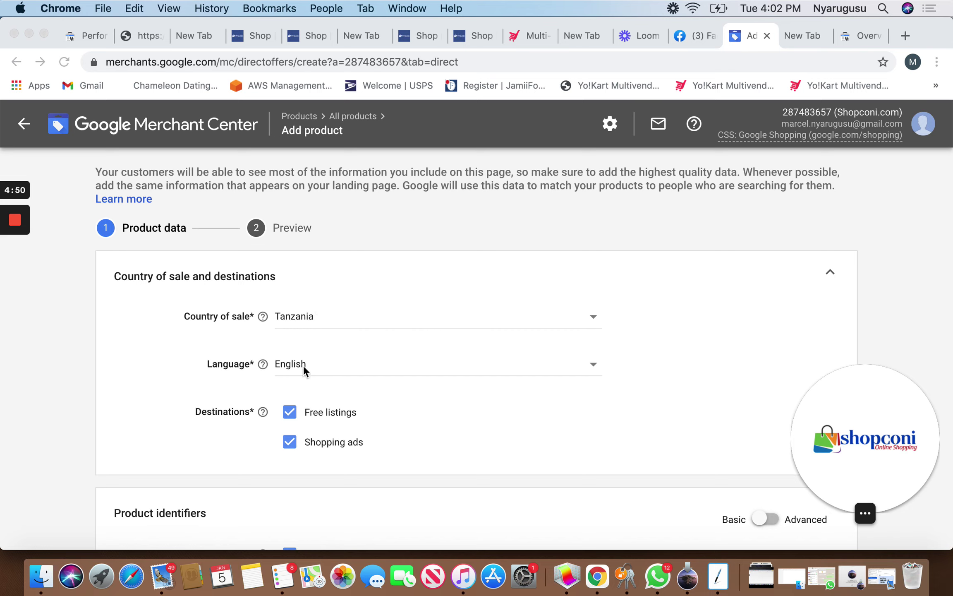
pyautogui.scroll(-1, 318, 392)
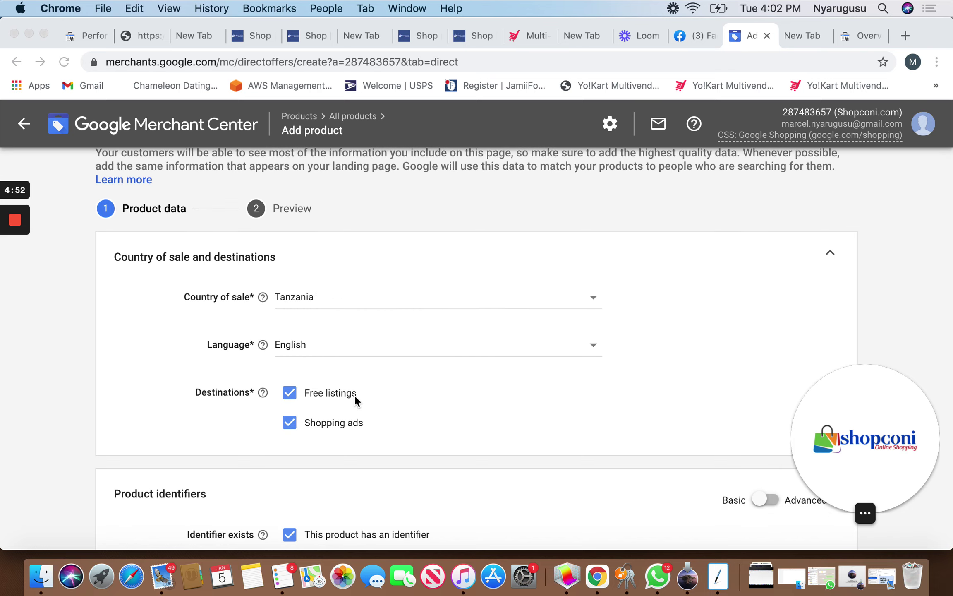
pyautogui.scroll(-5, 355, 394)
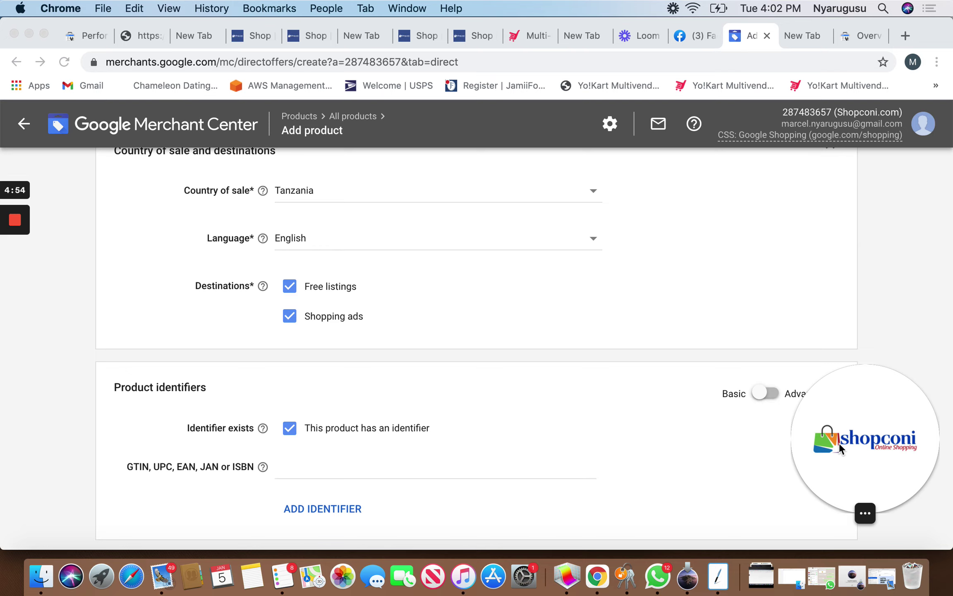
pyautogui.moveTo(839, 442); pyautogui.dragTo(804, 139)
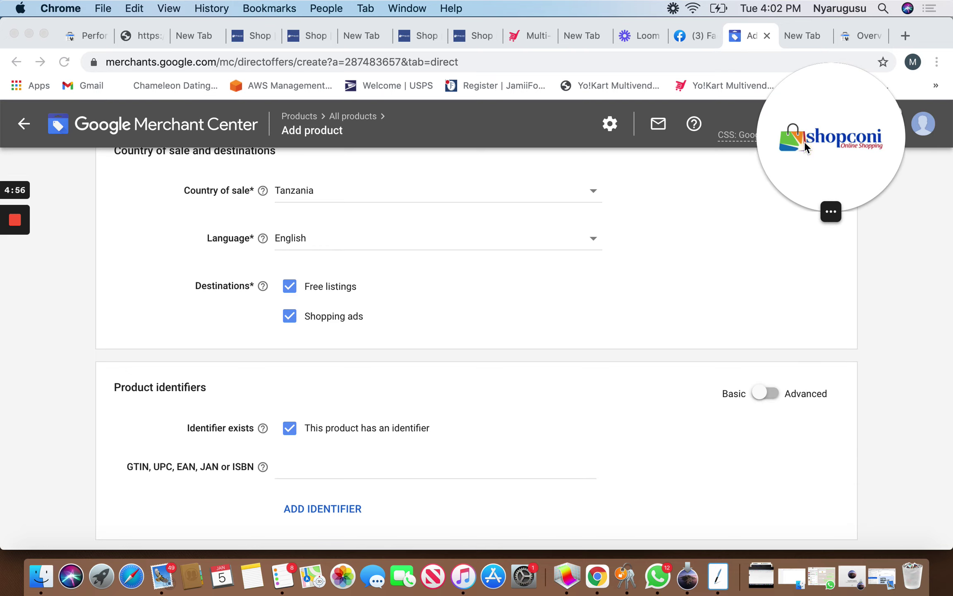
pyautogui.scroll(2, 556, 285)
pyautogui.scroll(-3, 557, 285)
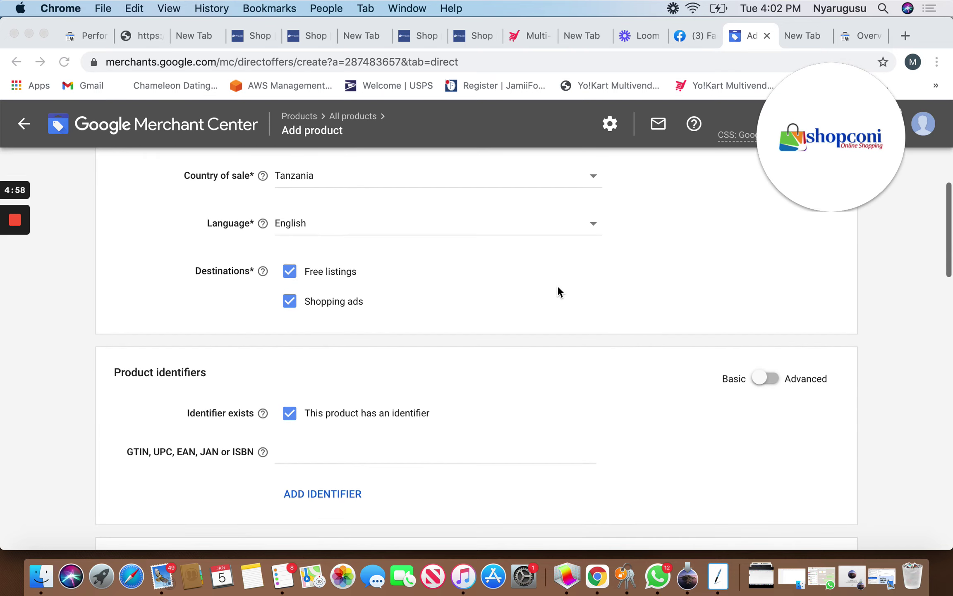
pyautogui.scroll(-7, 426, 380)
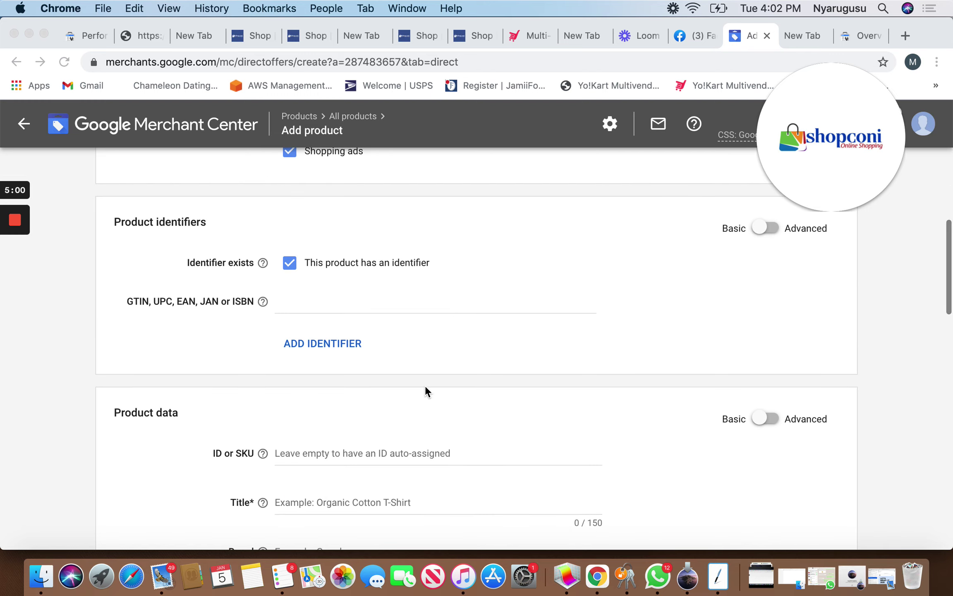
pyautogui.scroll(-5, 426, 389)
pyautogui.scroll(-5, 420, 352)
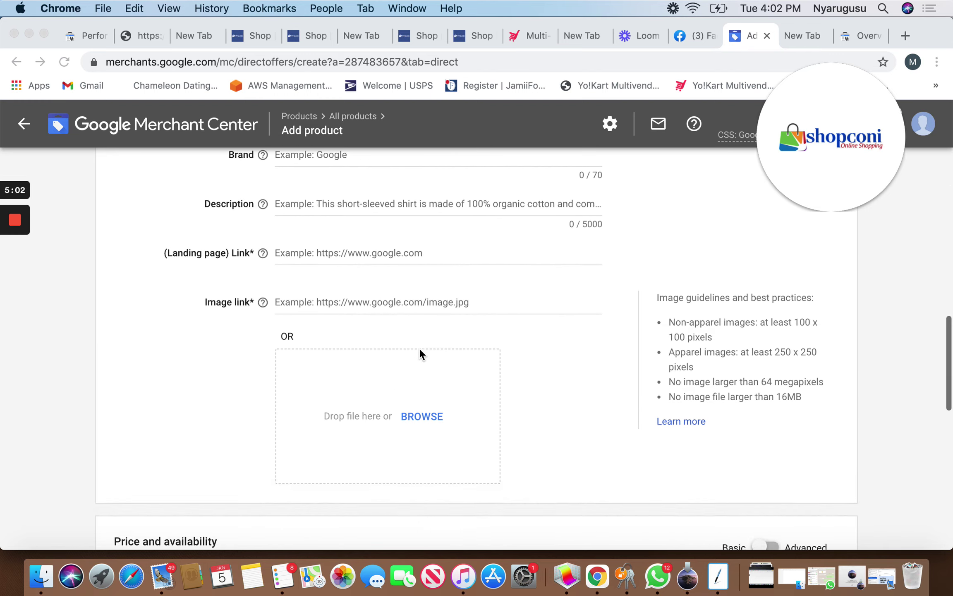
pyautogui.scroll(15, 419, 350)
pyautogui.scroll(-6, 419, 350)
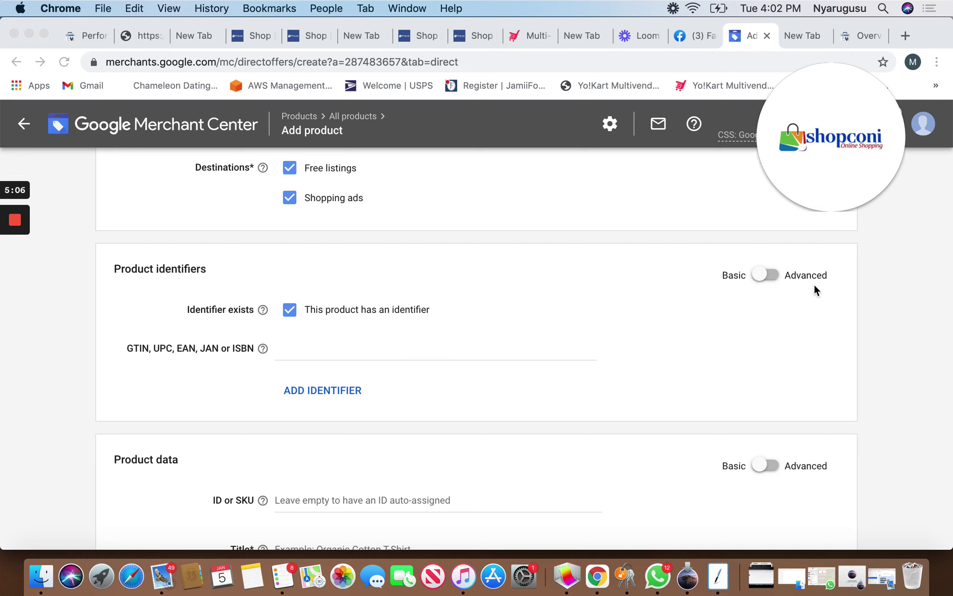
pyautogui.click(728, 278)
pyautogui.scroll(-3, 180, 399)
pyautogui.scroll(-2, 179, 399)
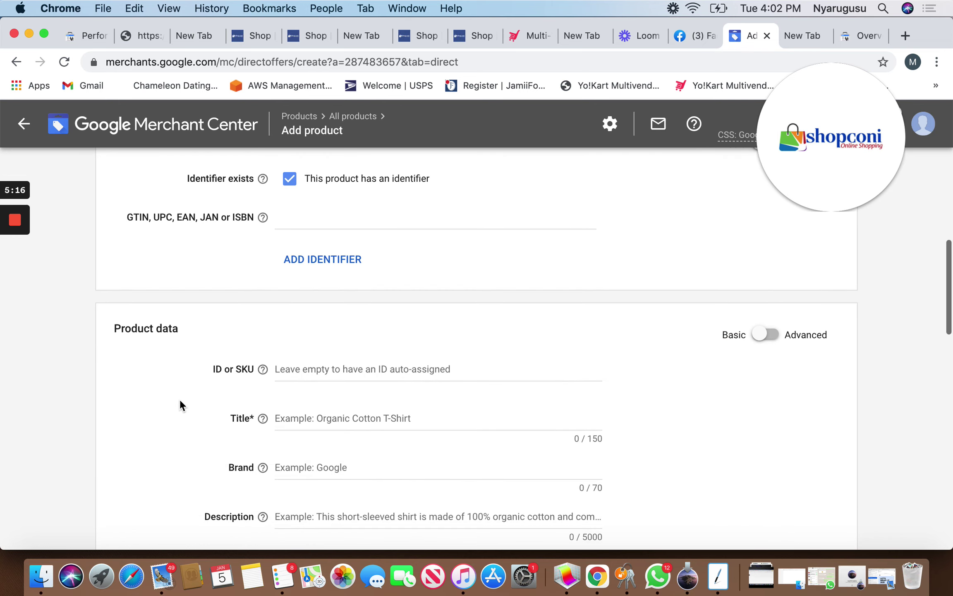
pyautogui.click(409, 372)
pyautogui.write('32734846324')
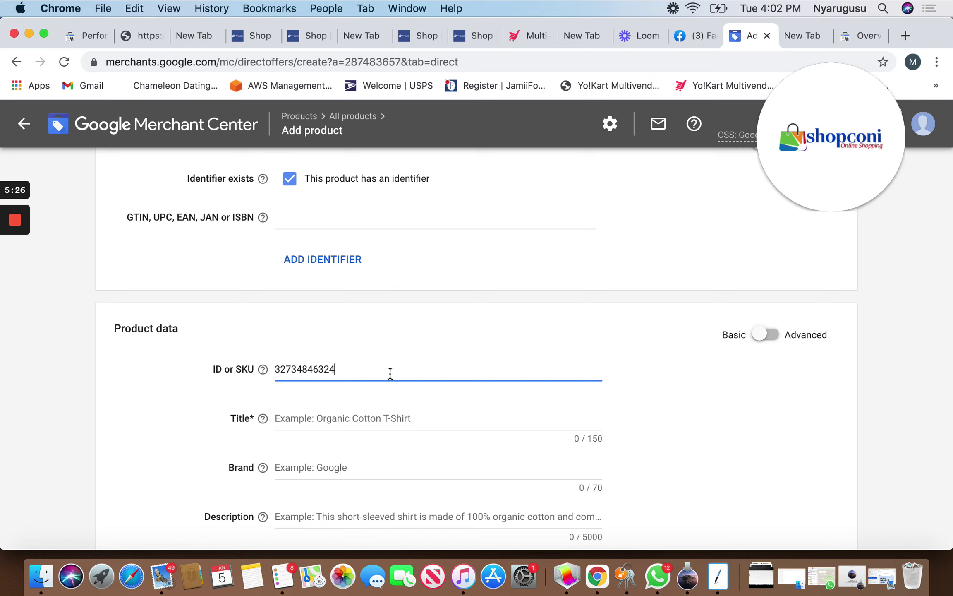
pyautogui.press('BackSpace')
pyautogui.press('BackSpace')
pyautogui.press('BackSpace')
pyautogui.press('BackSpace')
pyautogui.press('BackSpace')
pyautogui.press('BackSpace')
pyautogui.press('BackSpace')
pyautogui.press('BackSpace')
pyautogui.press('BackSpace')
pyautogui.press('BackSpace')
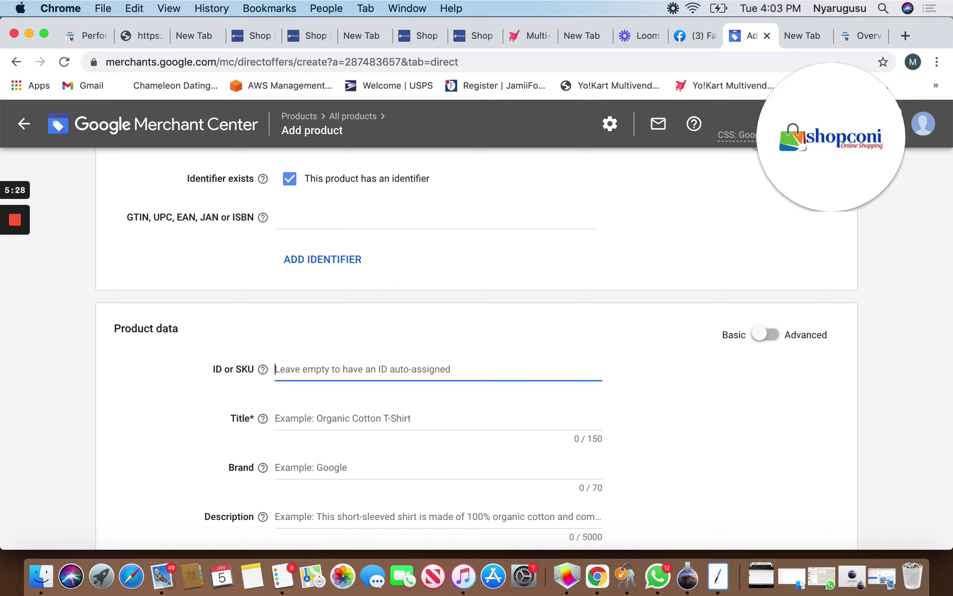
# Place the cursor in the new product's Title field, then open shopconi.com in a new browser tab
pyautogui.scroll(-2, 438, 407)
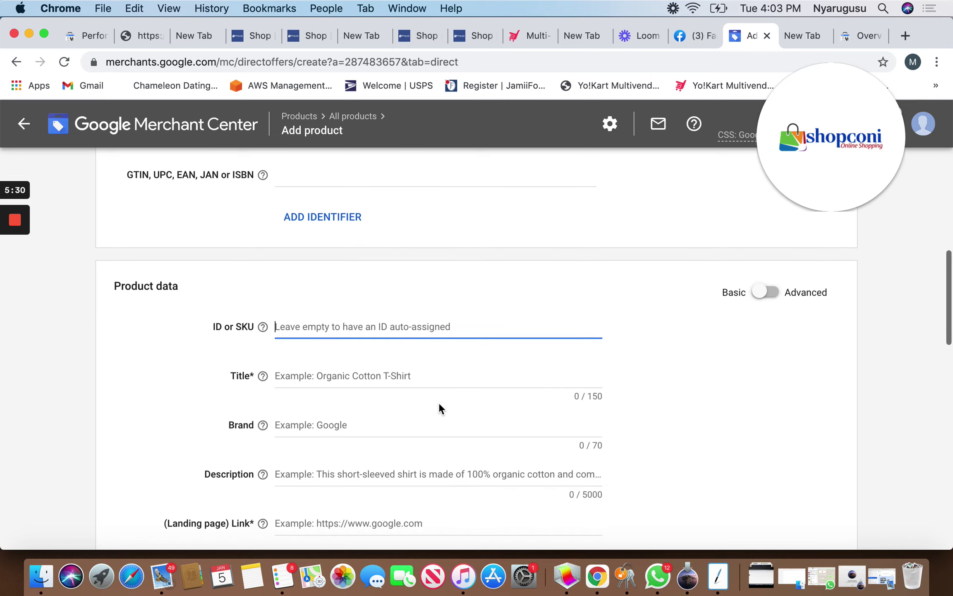
pyautogui.click(348, 376)
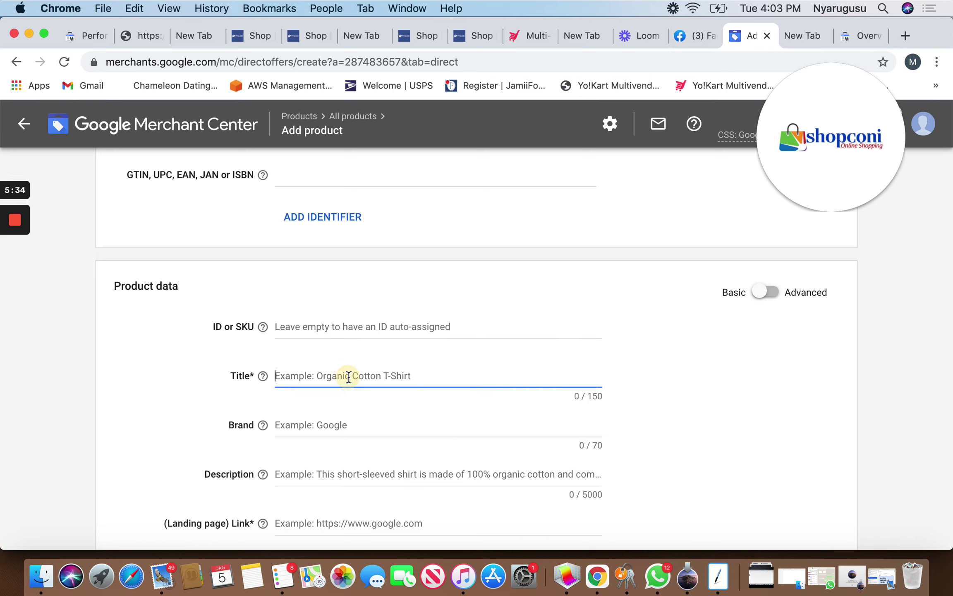
pyautogui.click(903, 34)
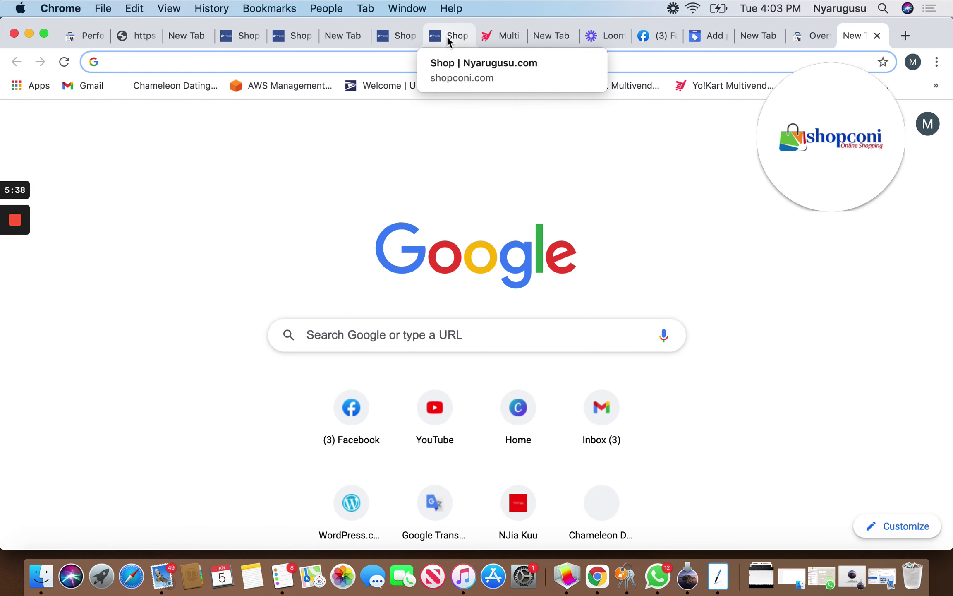
pyautogui.write('sh')
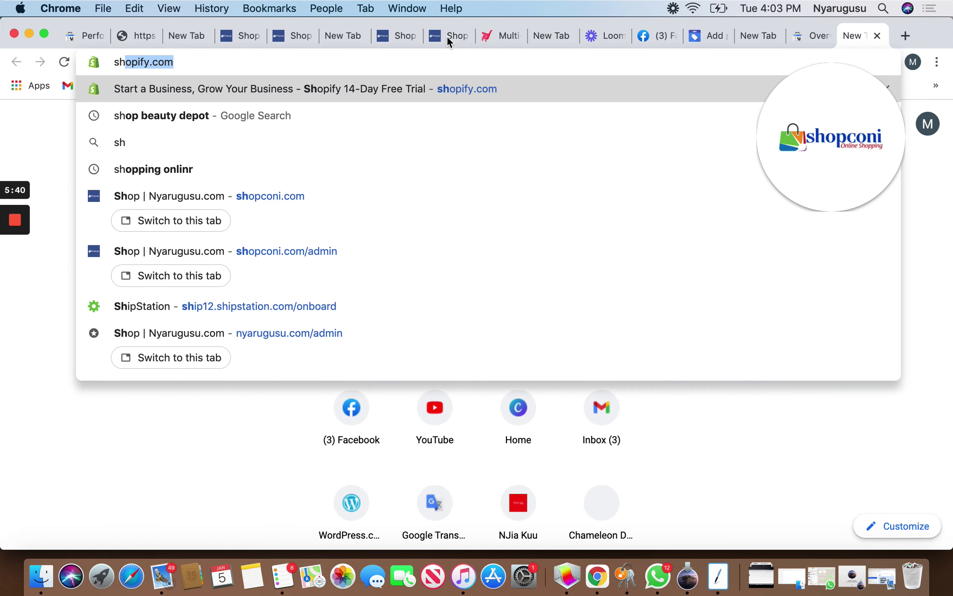
pyautogui.write('o')
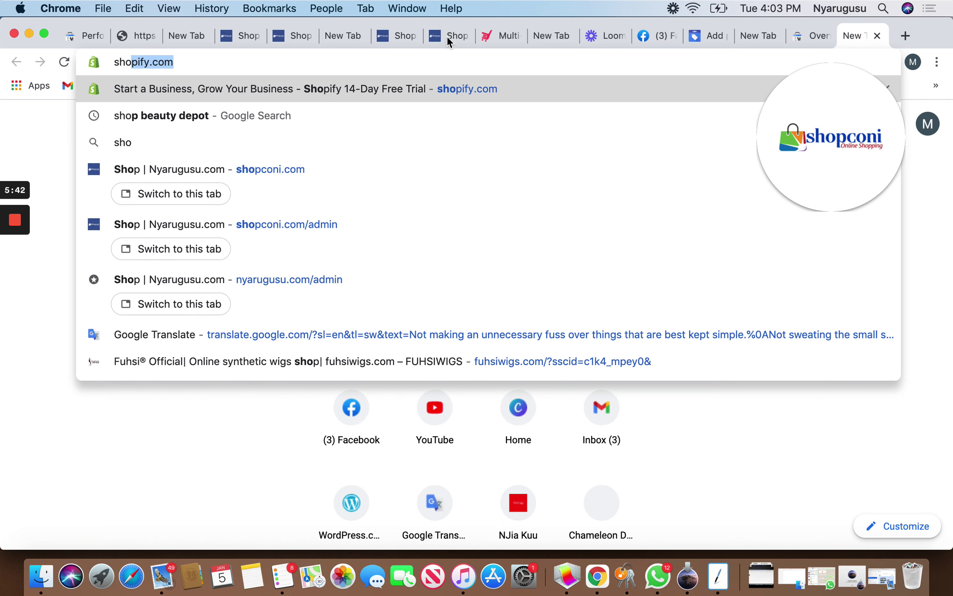
pyautogui.write('pco')
pyautogui.press('Return')
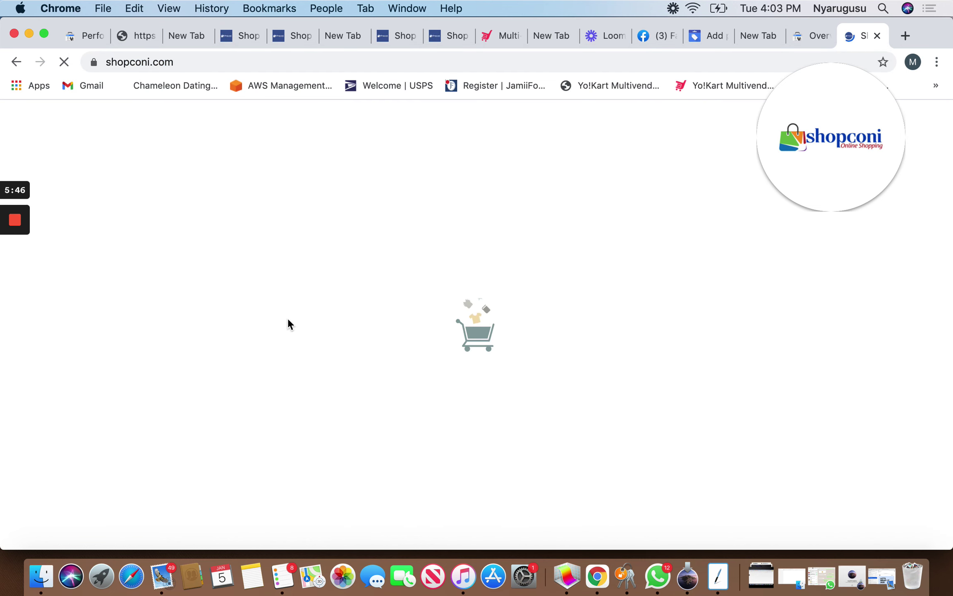
# Find the wholesale shoes 2021 ladies trainers among the store's Top Products and open its product page
pyautogui.scroll(-12, 288, 324)
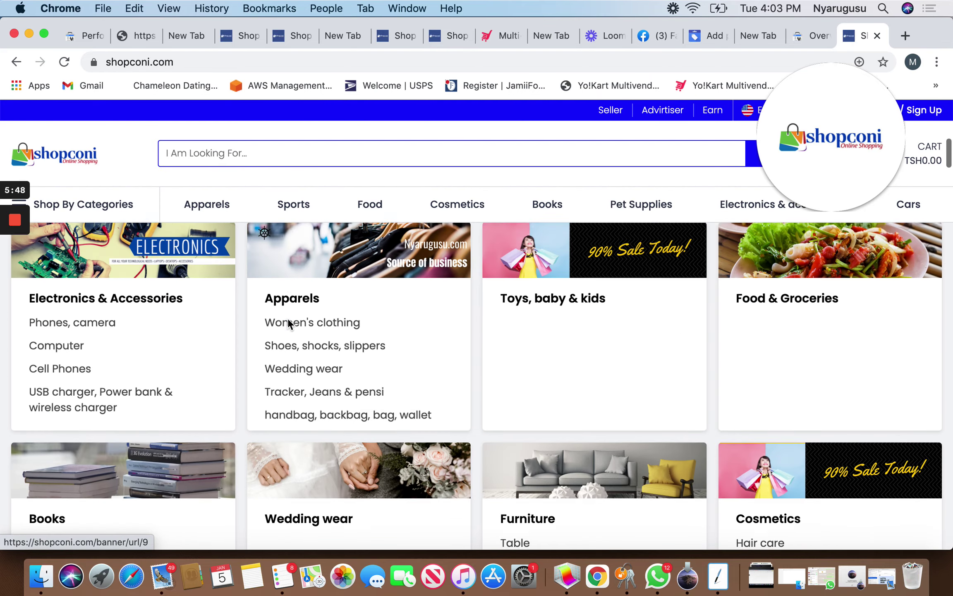
pyautogui.scroll(-10, 289, 324)
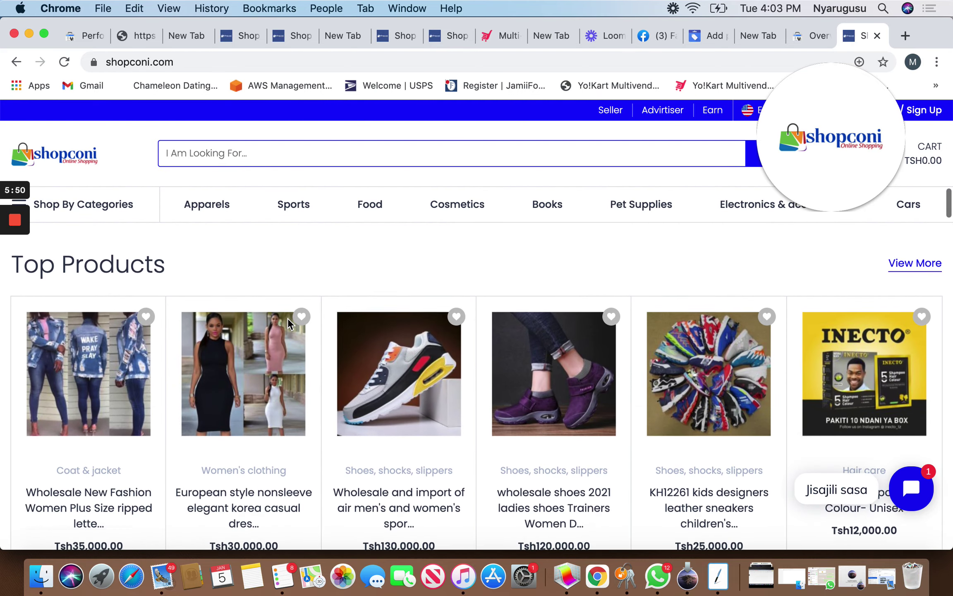
pyautogui.scroll(-2, 289, 324)
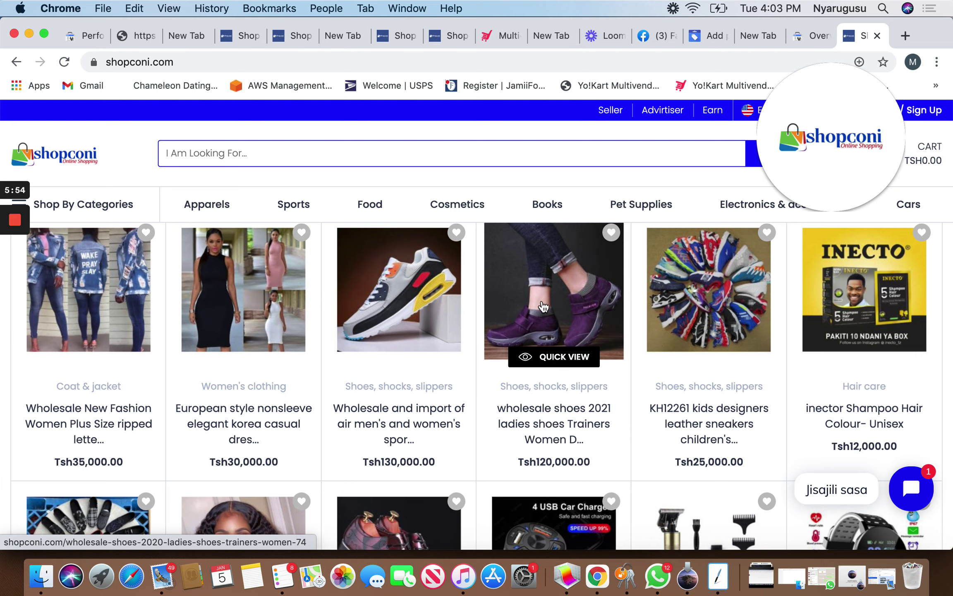
pyautogui.click(543, 306)
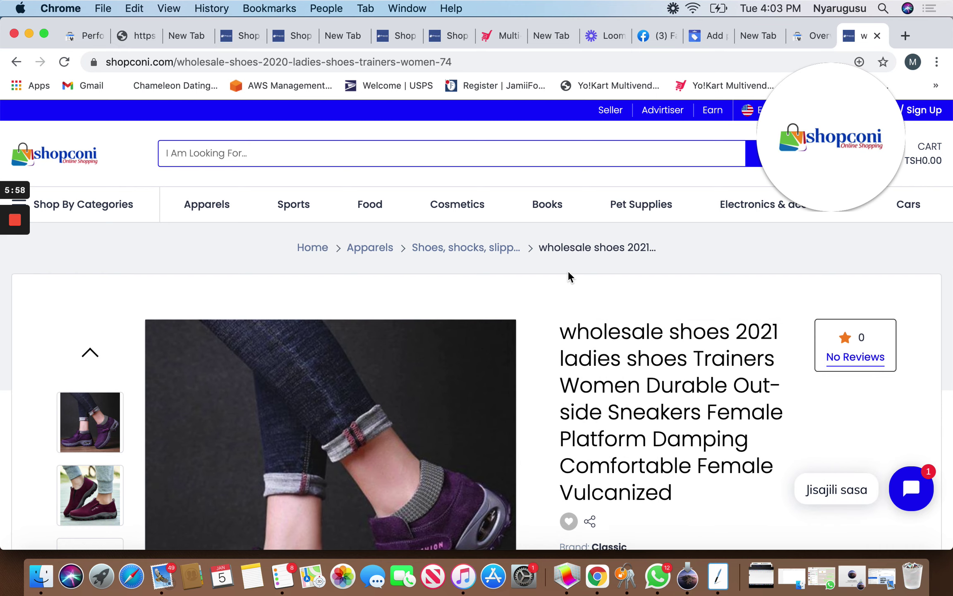
# Copy the full wholesale shoes 2021 ladies trainers product title from its shopconi.com page
pyautogui.scroll(-3, 569, 277)
pyautogui.moveTo(679, 399); pyautogui.dragTo(591, 287)
pyautogui.scroll(3, 594, 287)
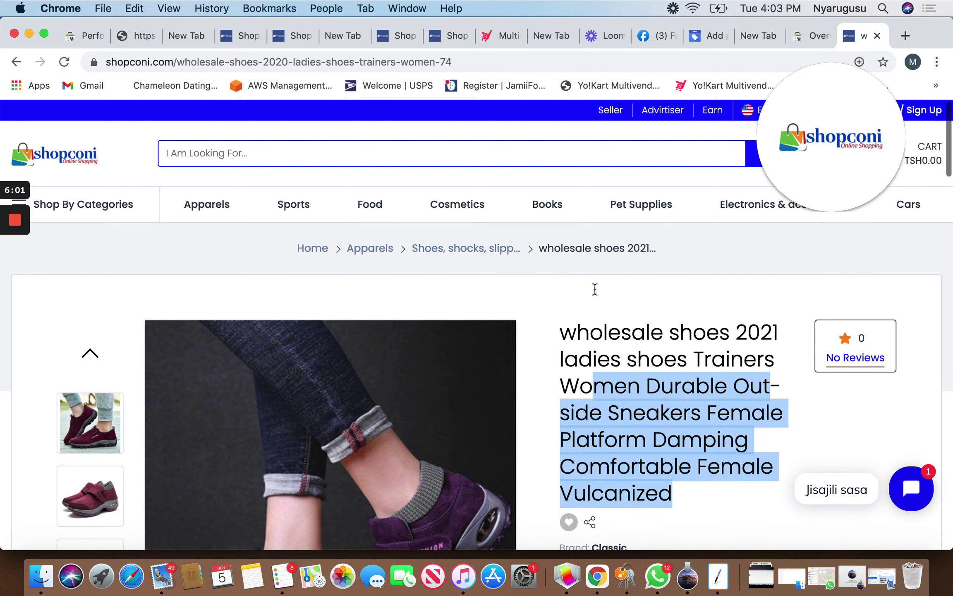
pyautogui.click(663, 318)
pyautogui.moveTo(683, 493); pyautogui.dragTo(560, 331)
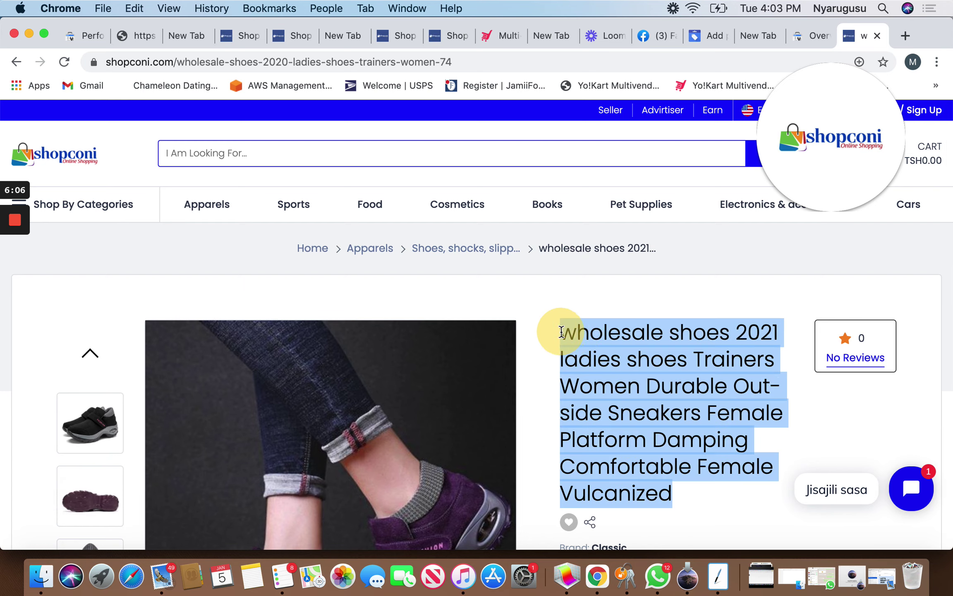
pyautogui.press('super+c')
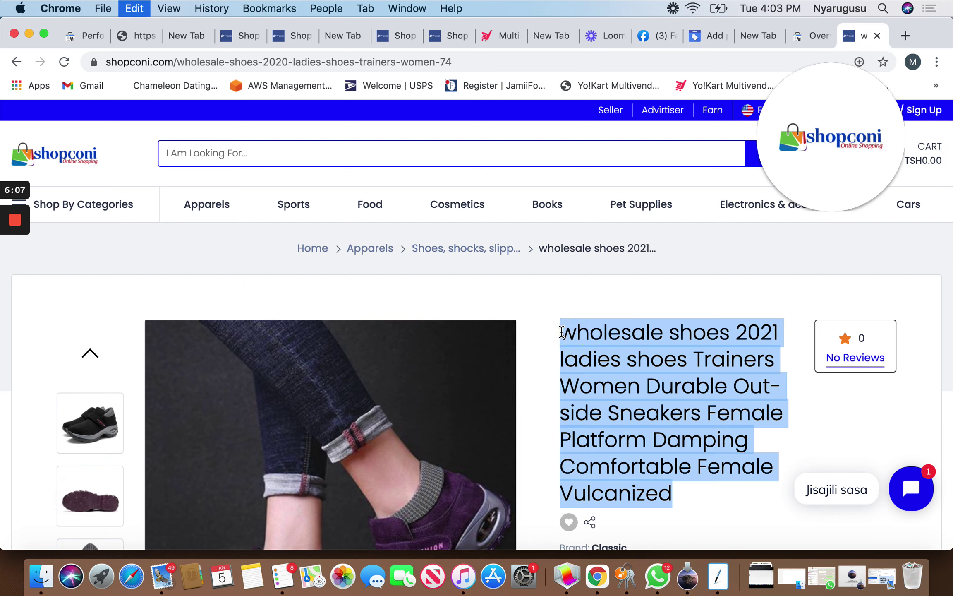
# Return to the Merchant Center new product form and paste the copied shoe title into the Title field
pyautogui.click(822, 34)
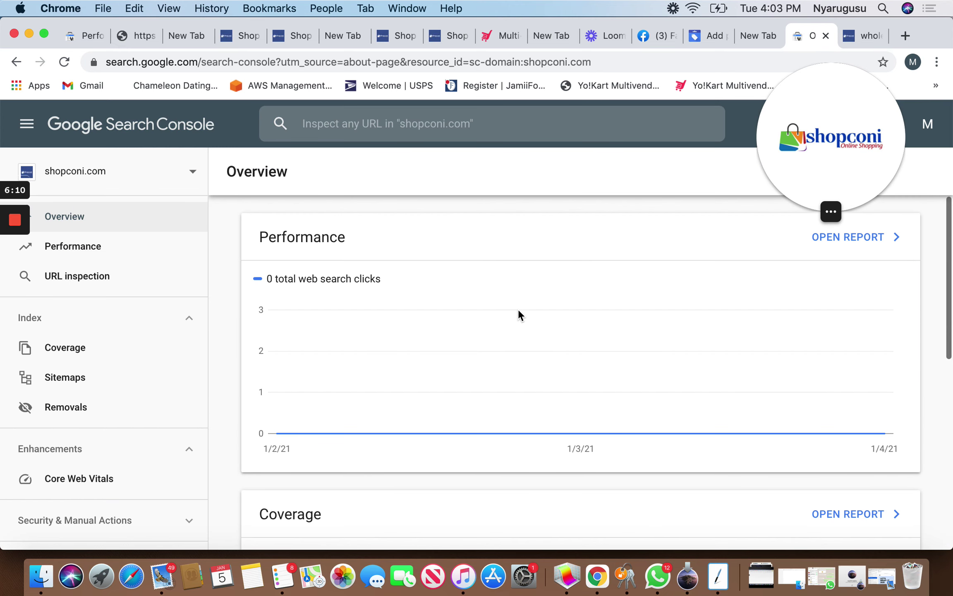
pyautogui.click(695, 27)
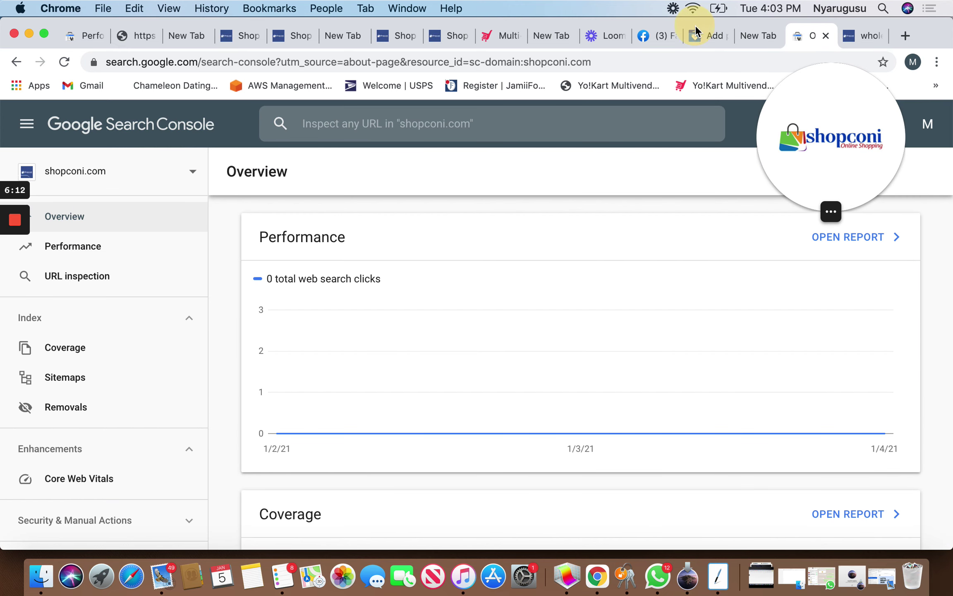
pyautogui.click(695, 40)
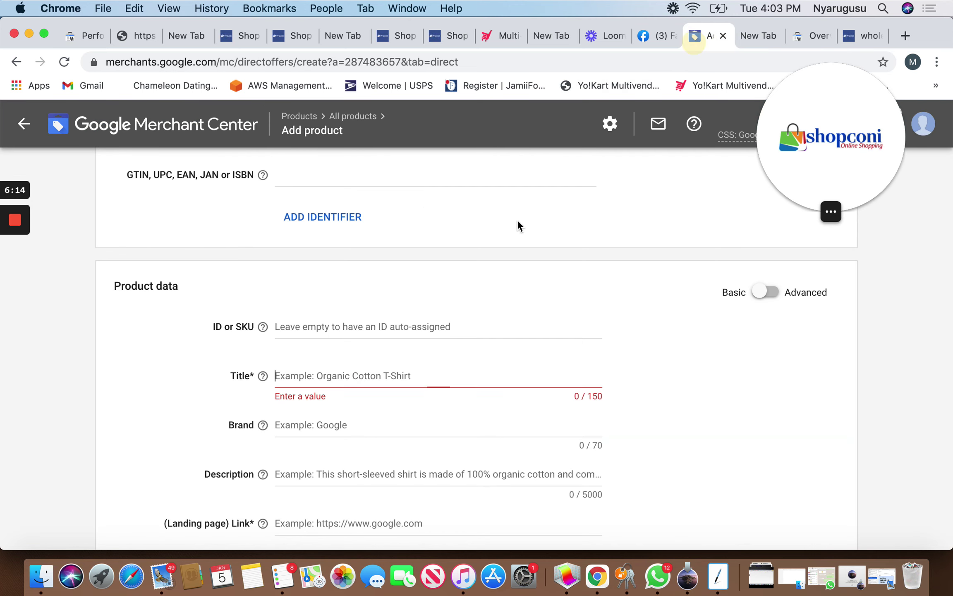
pyautogui.click(336, 371)
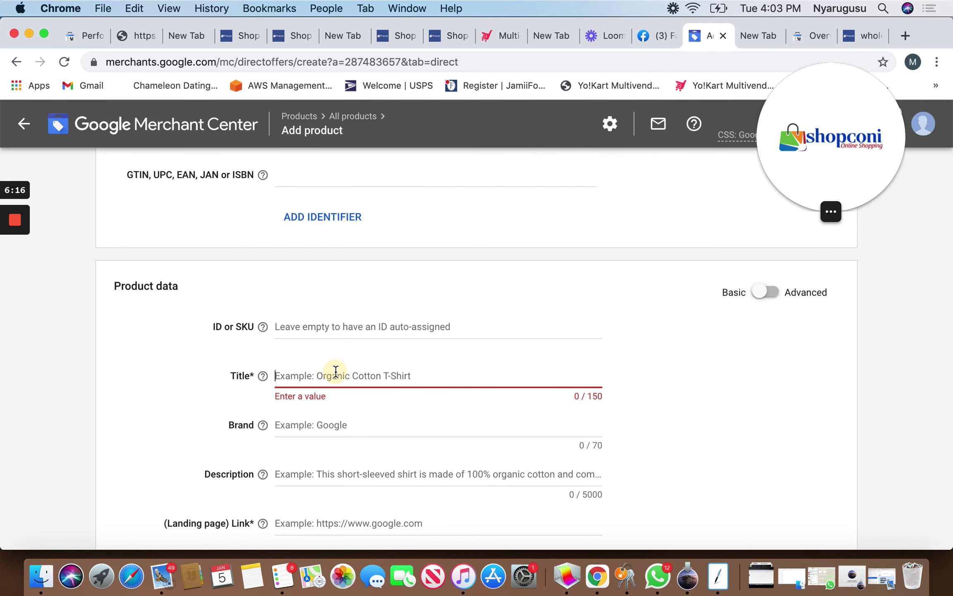
pyautogui.press('super+v')
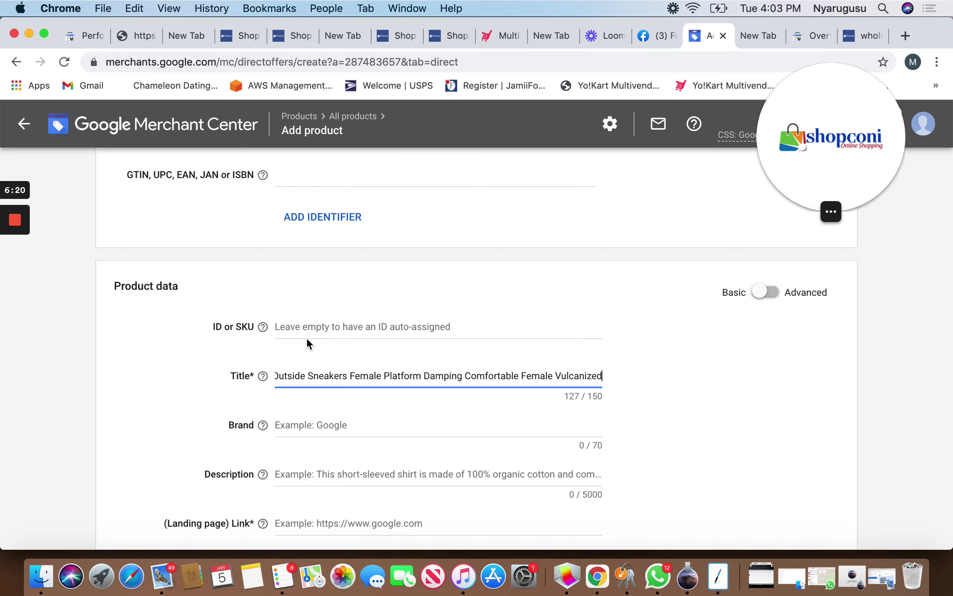
# Exclude Free listings from the product's destinations, keeping only Shopping ads
pyautogui.scroll(3, 353, 340)
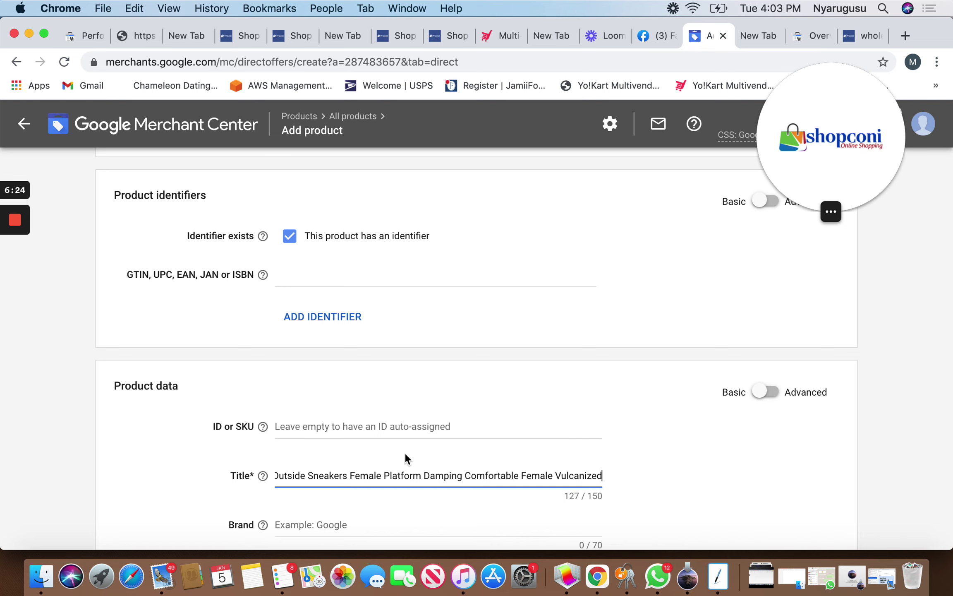
pyautogui.scroll(10, 404, 455)
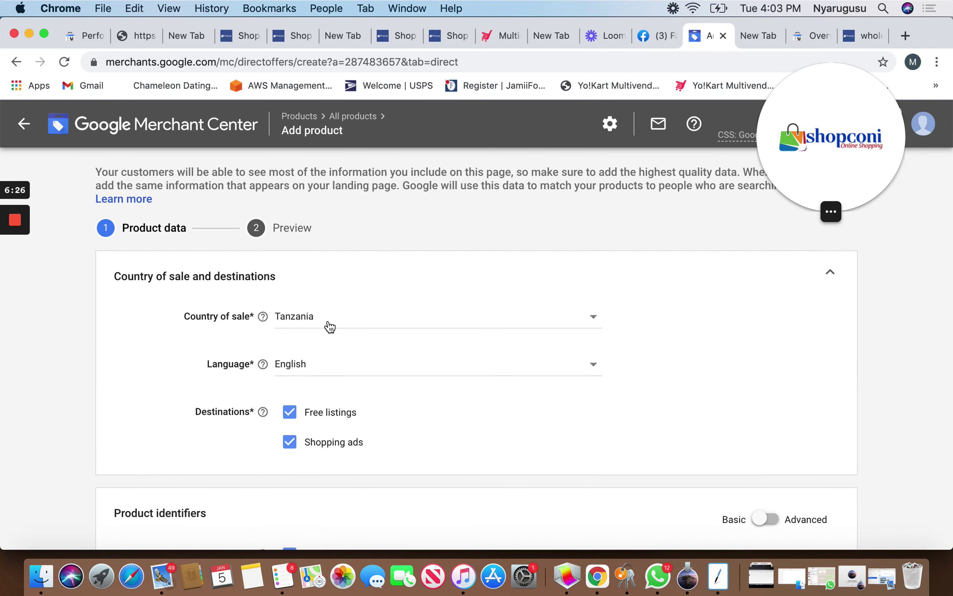
pyautogui.click(293, 414)
pyautogui.scroll(-5, 362, 455)
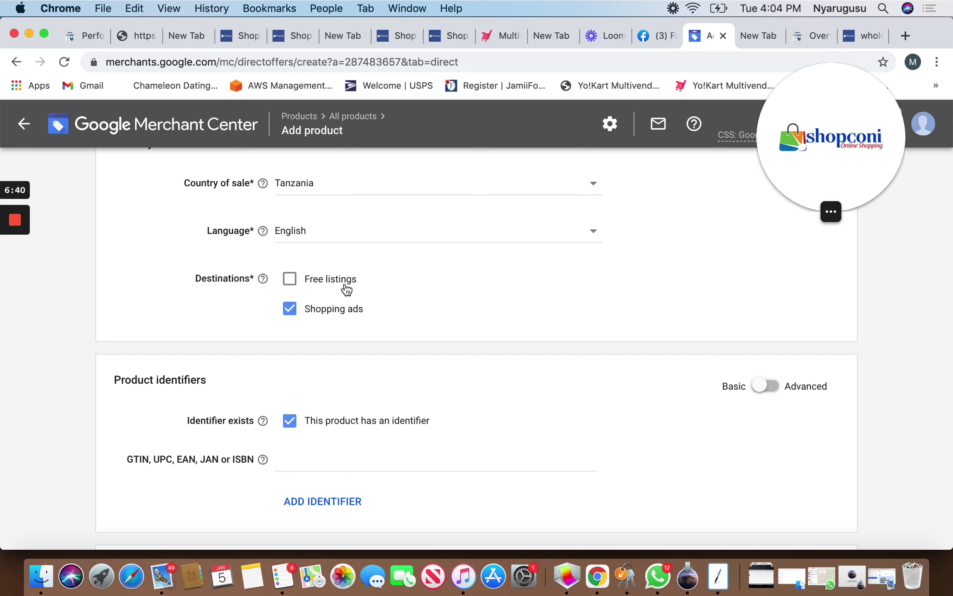
pyautogui.click(290, 279)
pyautogui.click(290, 280)
# Mark the product as having no identifier in the Product identifiers section
pyautogui.scroll(-2, 306, 430)
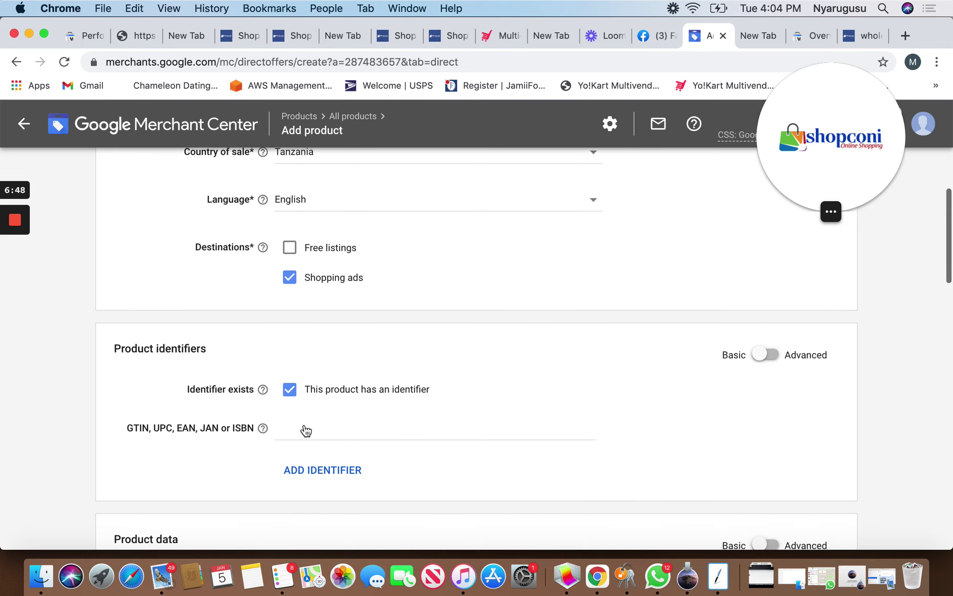
pyautogui.scroll(-1, 306, 430)
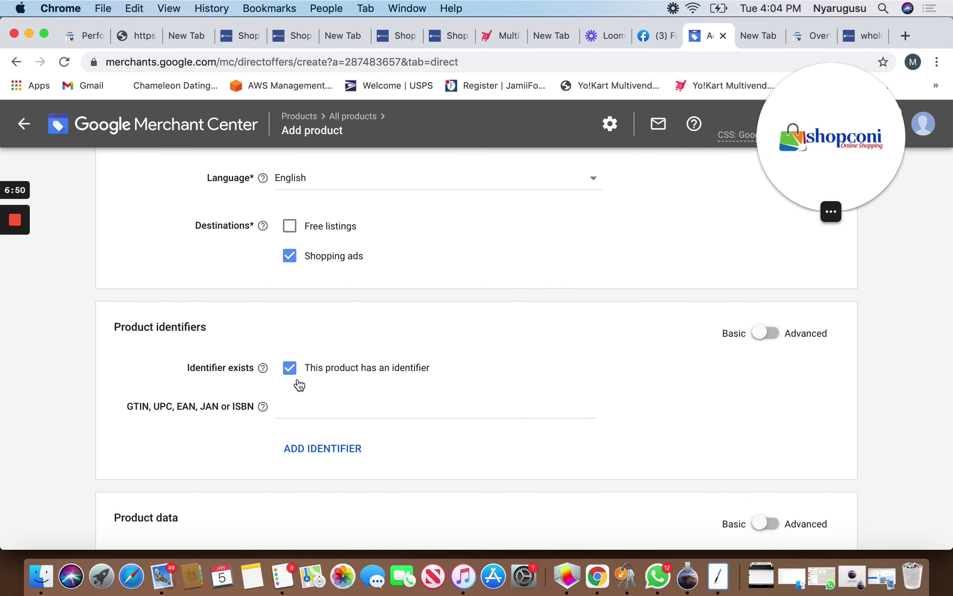
pyautogui.scroll(-3, 291, 375)
pyautogui.click(289, 300)
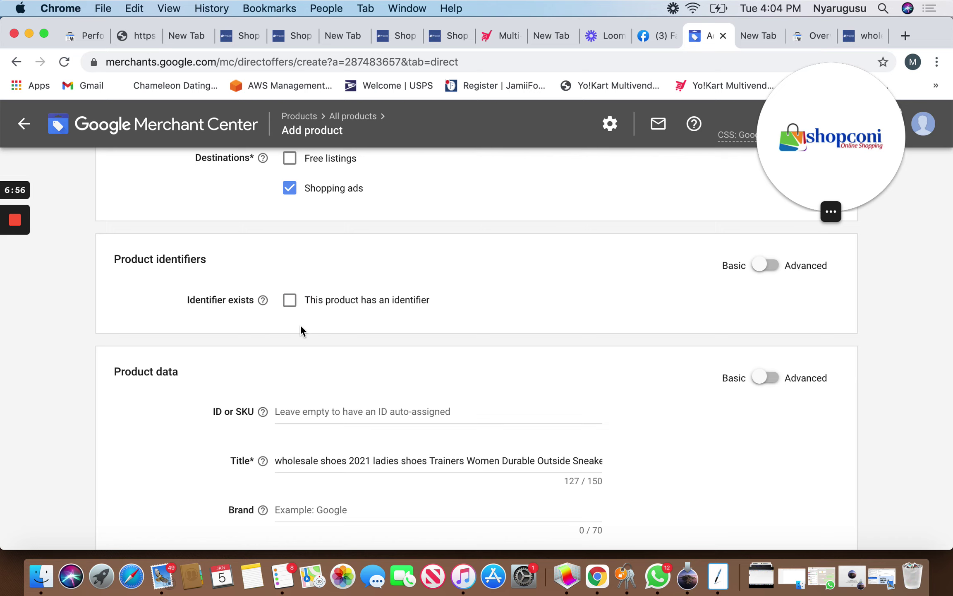
# Set the product's Brand to Tanzua, leaving ID or SKU empty
pyautogui.scroll(-3, 341, 395)
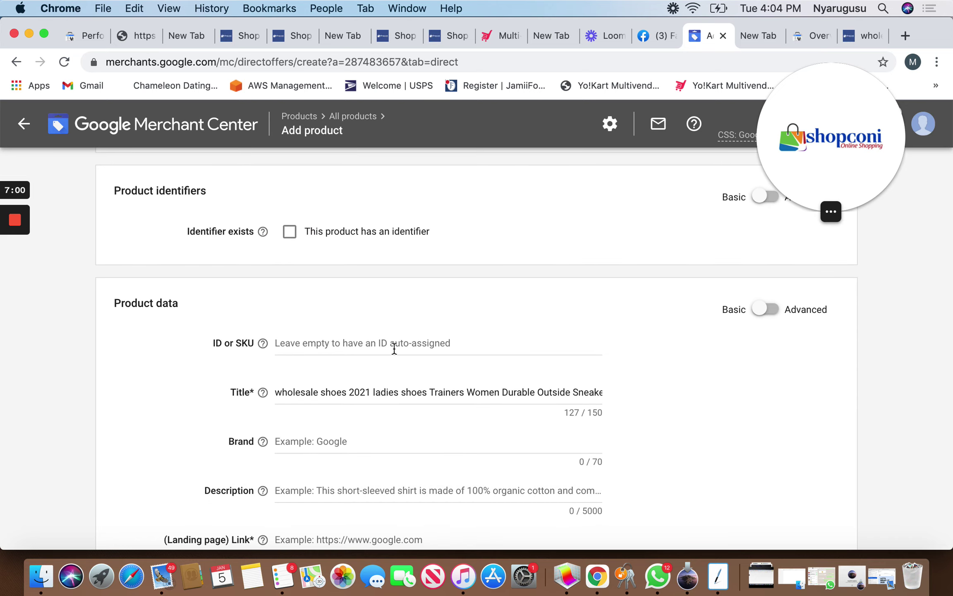
pyautogui.scroll(-5, 369, 396)
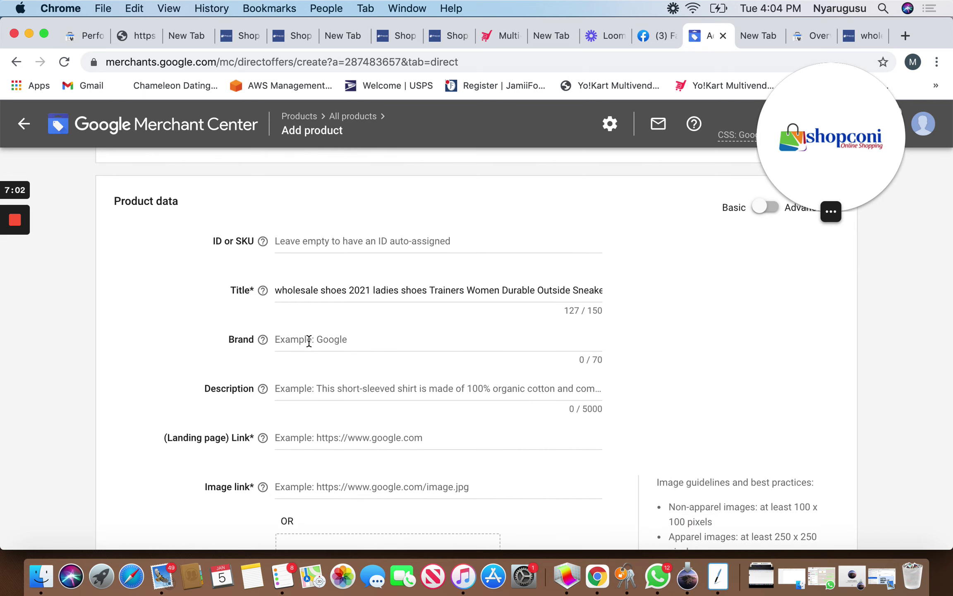
pyautogui.click(309, 341)
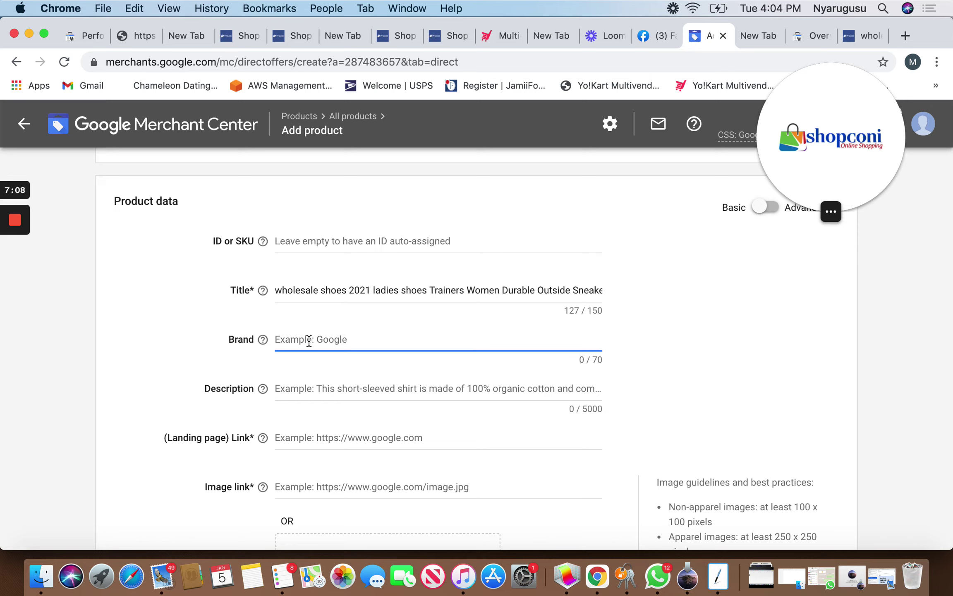
pyautogui.write('tanzua')
pyautogui.press('BackSpace')
pyautogui.press('BackSpace')
pyautogui.press('BackSpace')
pyautogui.press('BackSpace')
pyautogui.press('BackSpace')
pyautogui.write('Tanzua')
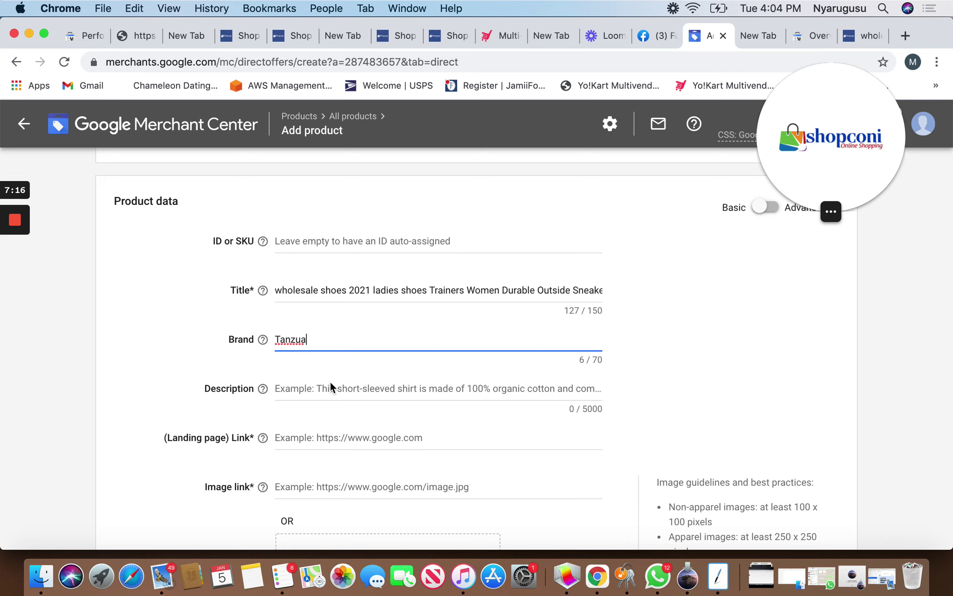
pyautogui.scroll(-3, 330, 382)
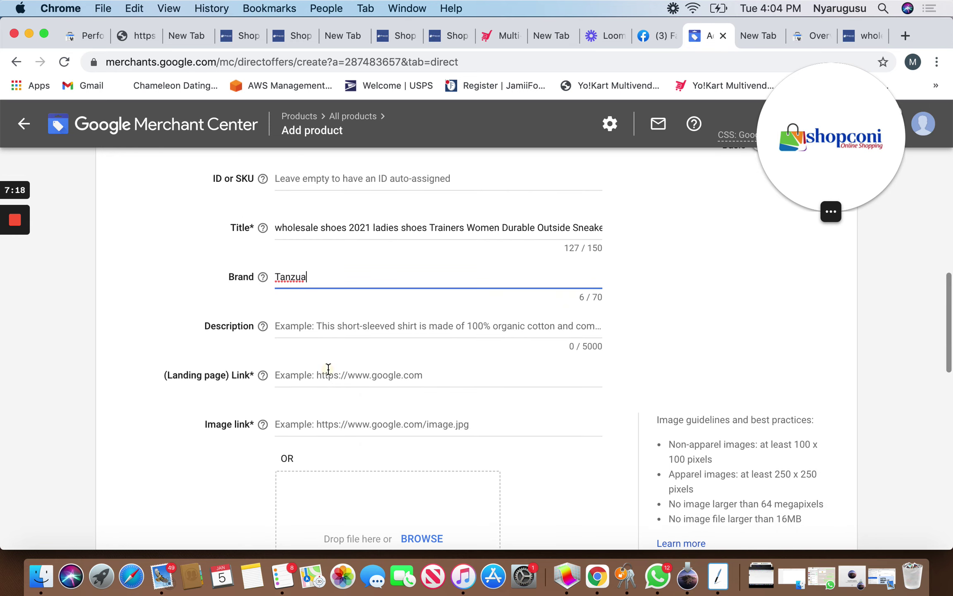
pyautogui.click(328, 368)
pyautogui.write('https:')
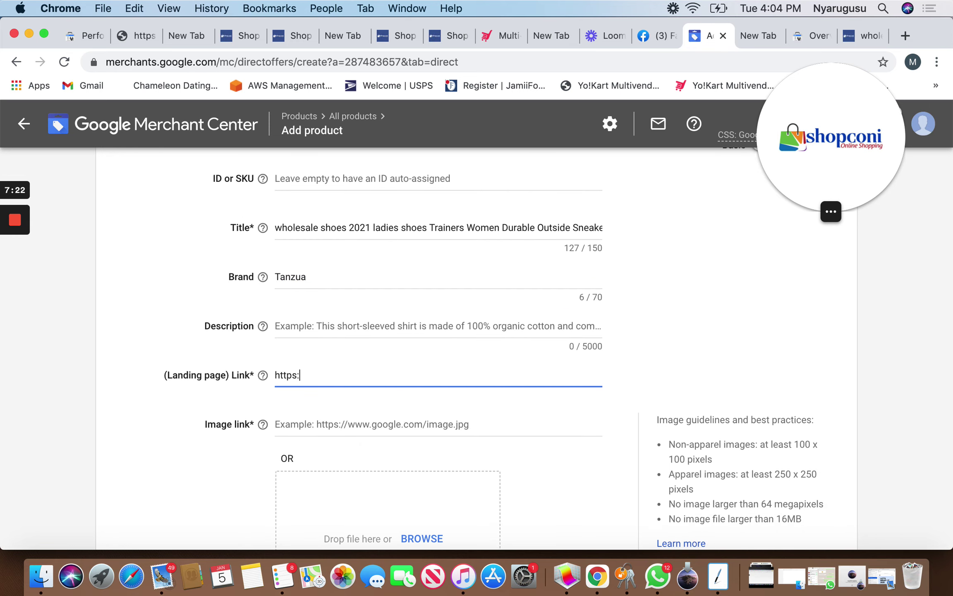
pyautogui.write('//shopconi.com')
pyautogui.scroll(-2, 375, 440)
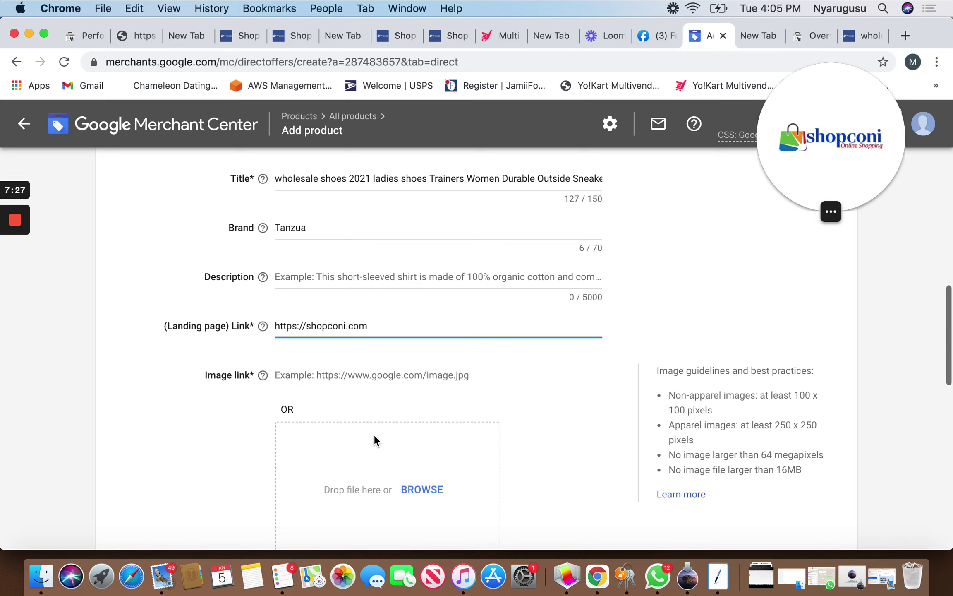
pyautogui.click(334, 371)
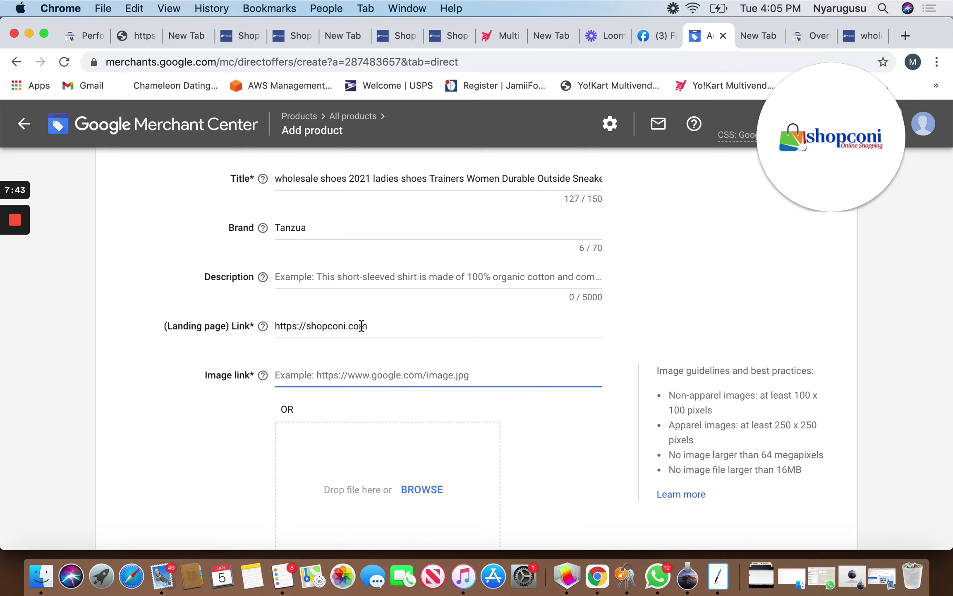
pyautogui.click(356, 378)
pyautogui.write('https://shopconi.com/wholesale-shoes-2020-ladies-shoes-trainers-women-74')
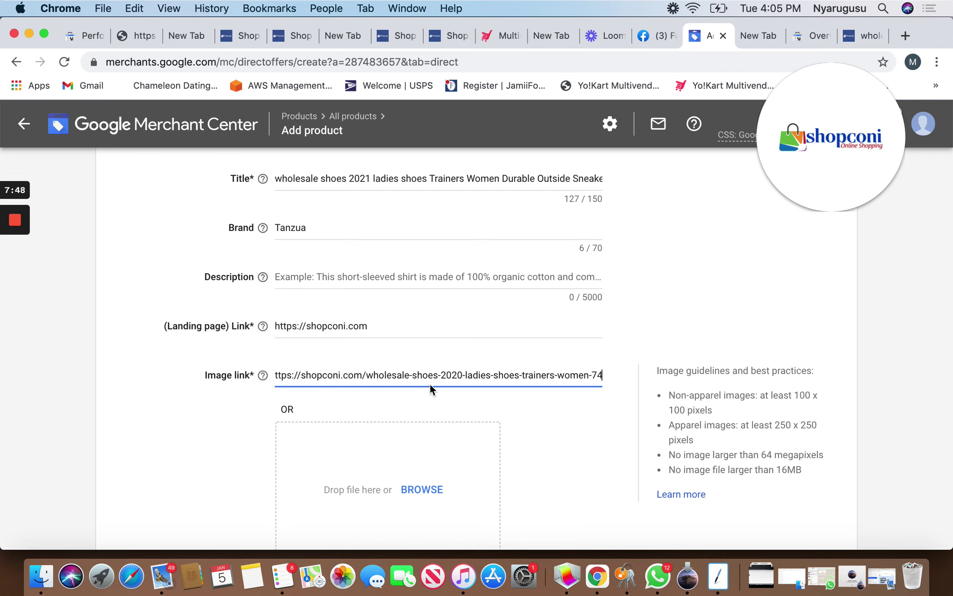
pyautogui.scroll(-5, 430, 383)
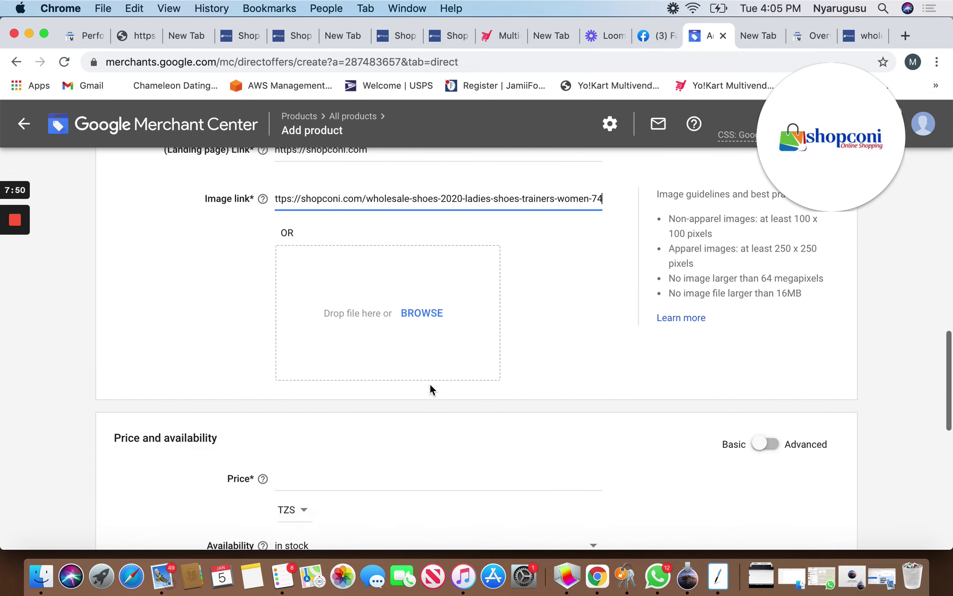
pyautogui.scroll(-3, 429, 389)
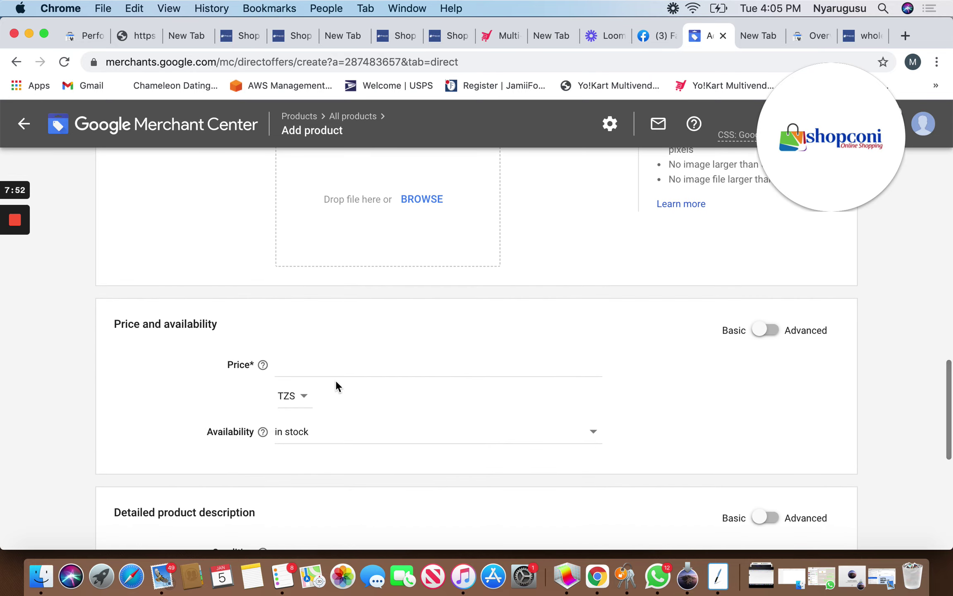
pyautogui.click(336, 364)
pyautogui.scroll(6, 337, 363)
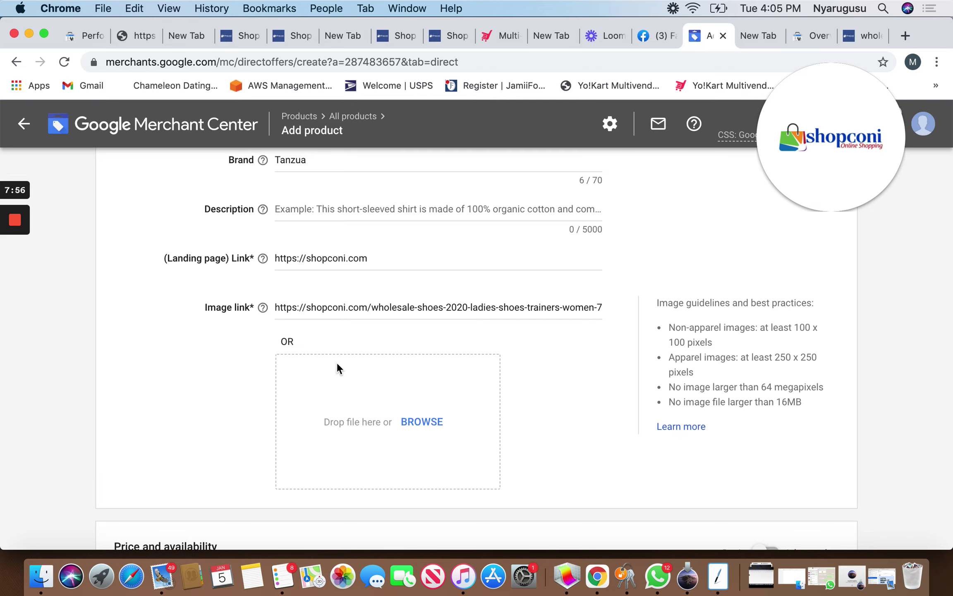
# Open the link entered as Image link in a new browser tab to check it, then return to the new product form
pyautogui.click(903, 38)
pyautogui.write('https://shopconi.com/wholesale-shoes-2020-ladies-shoes-trainers-women-74')
pyautogui.press('Return')
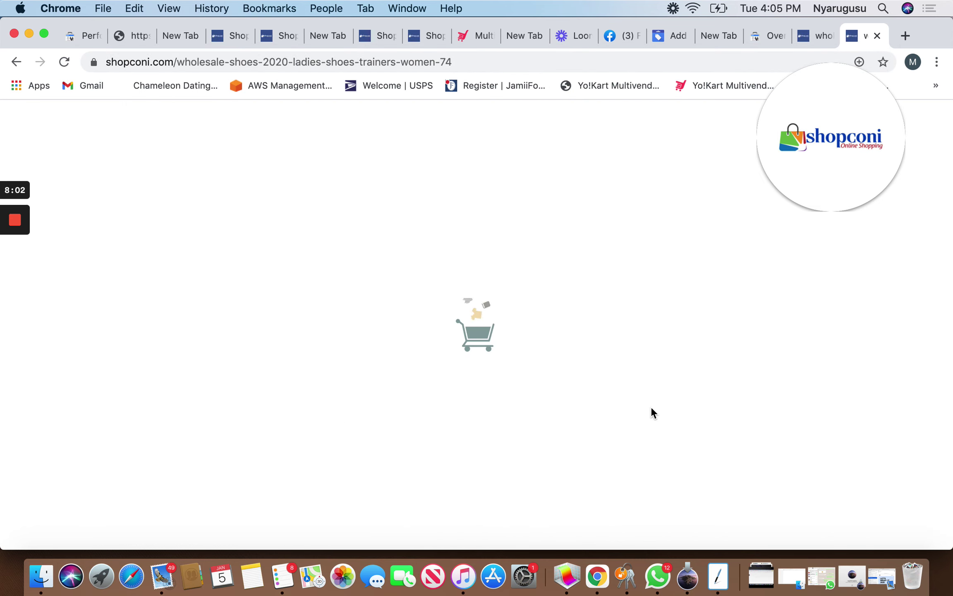
pyautogui.scroll(-5, 651, 407)
pyautogui.scroll(5, 651, 404)
pyautogui.moveTo(854, 36); pyautogui.dragTo(811, 36)
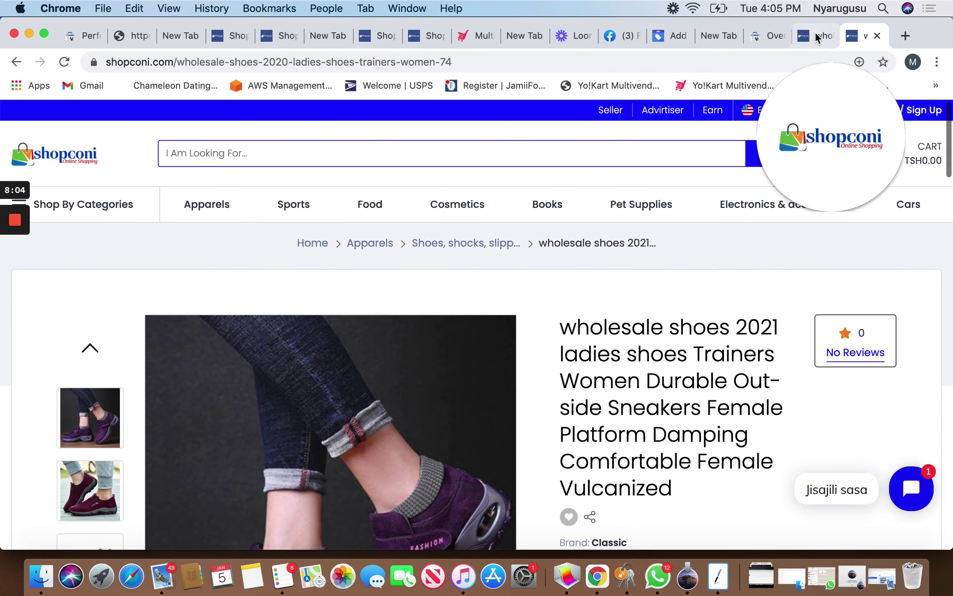
pyautogui.press('super+l')
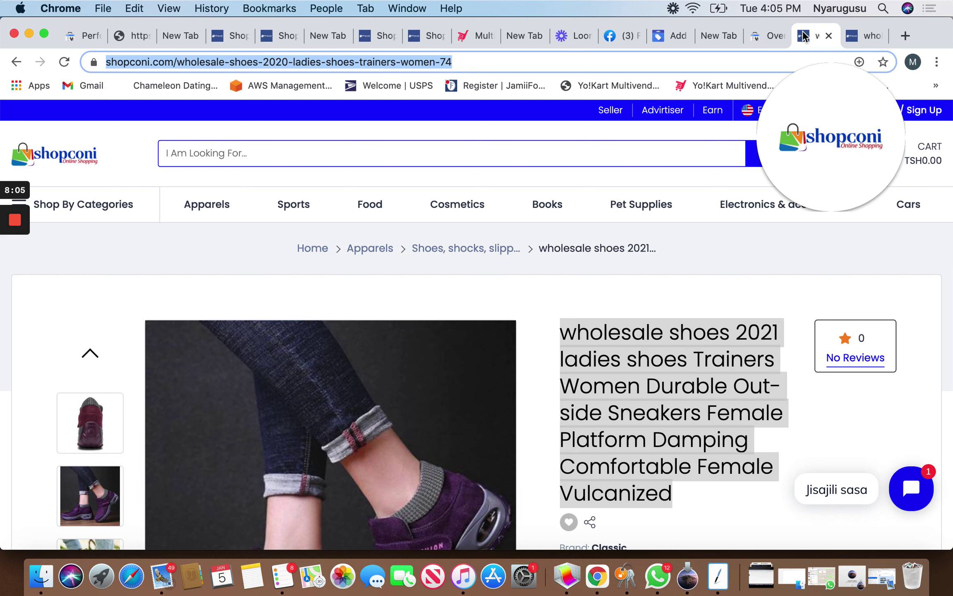
pyautogui.click(722, 38)
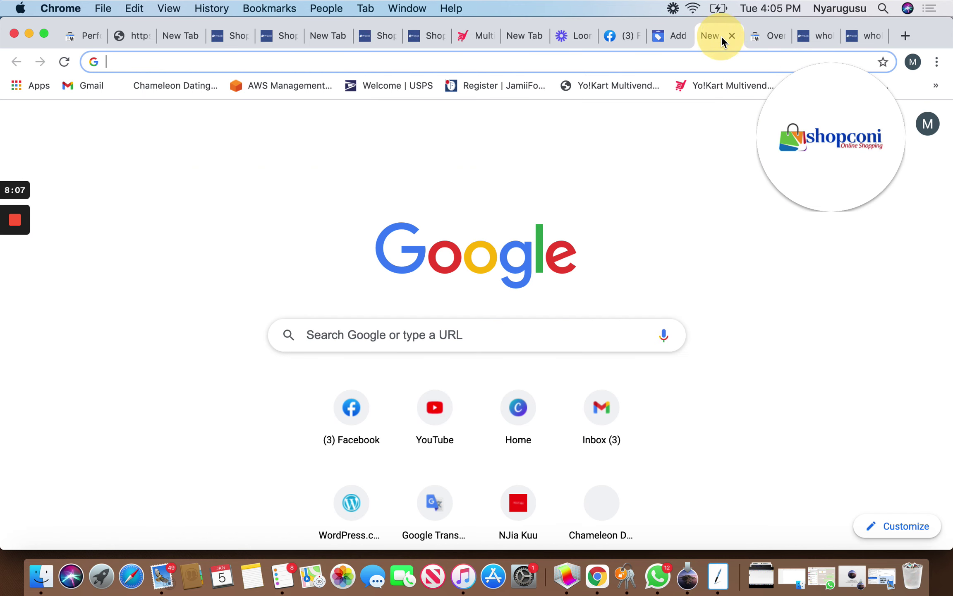
pyautogui.click(671, 36)
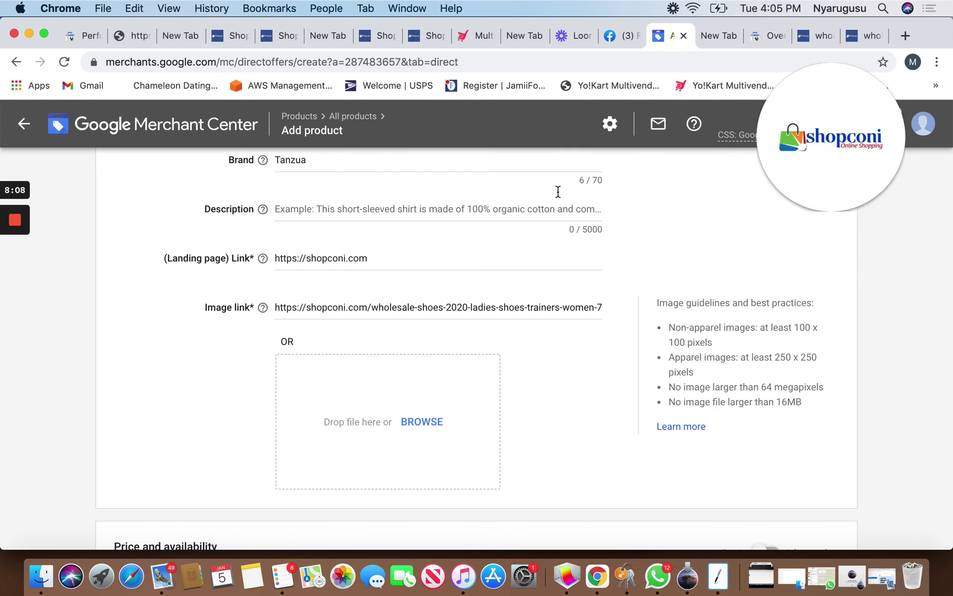
# Upload the maroon shoe photo 9E489660-DA0F-4...376.JPG from the Downloads folder as the product image
pyautogui.click(413, 419)
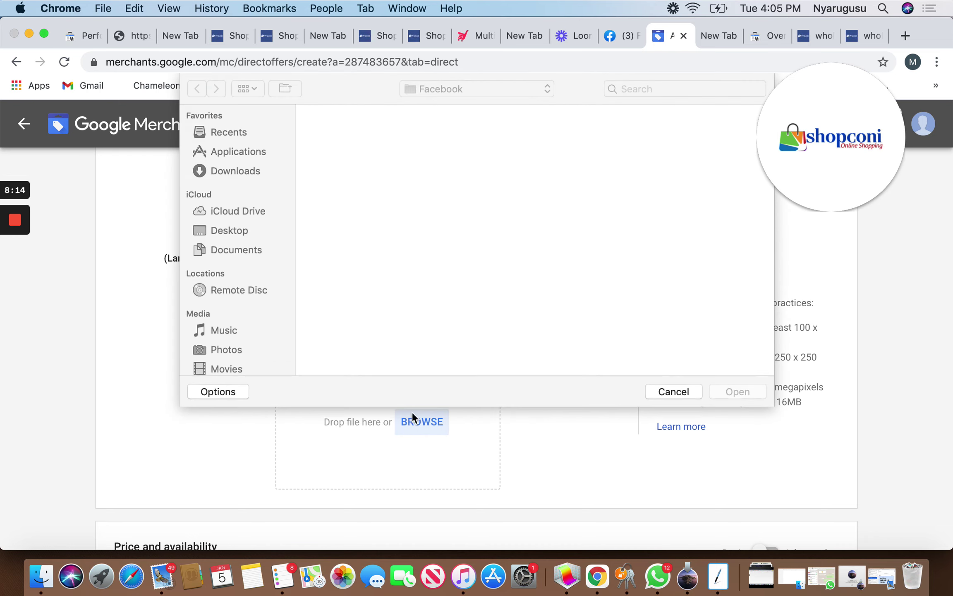
pyautogui.click(234, 171)
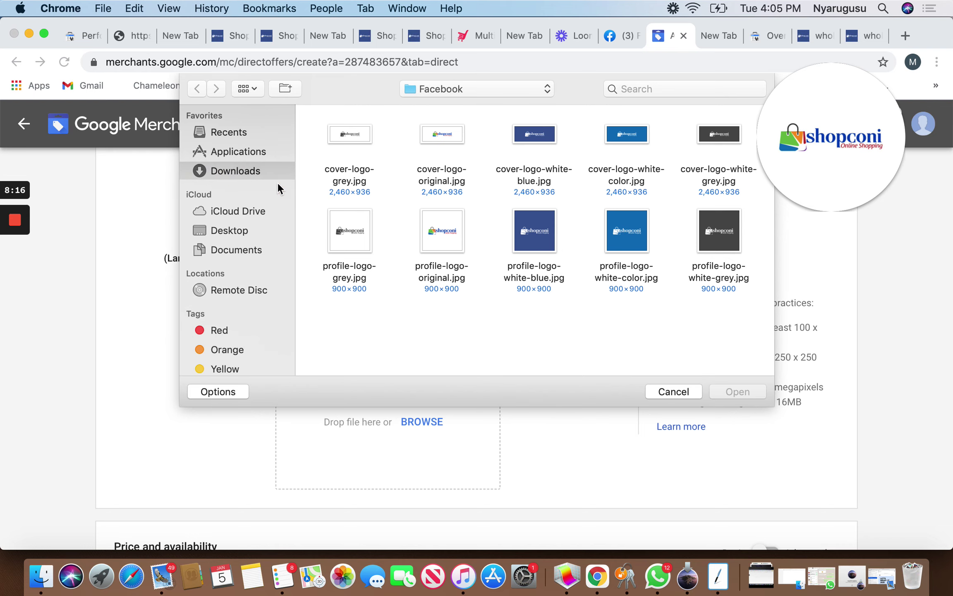
pyautogui.scroll(-2, 450, 296)
pyautogui.scroll(2, 450, 296)
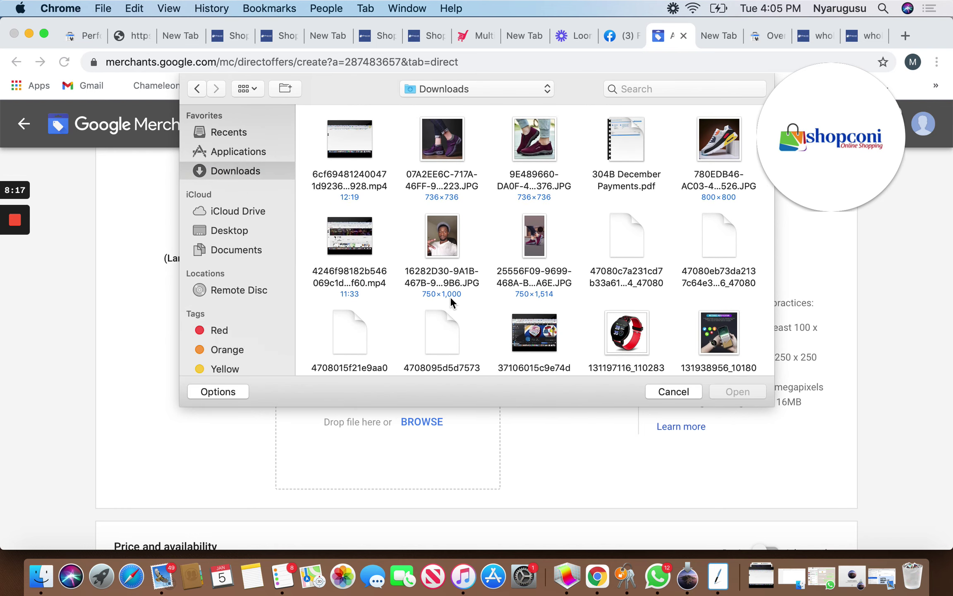
pyautogui.click(533, 134)
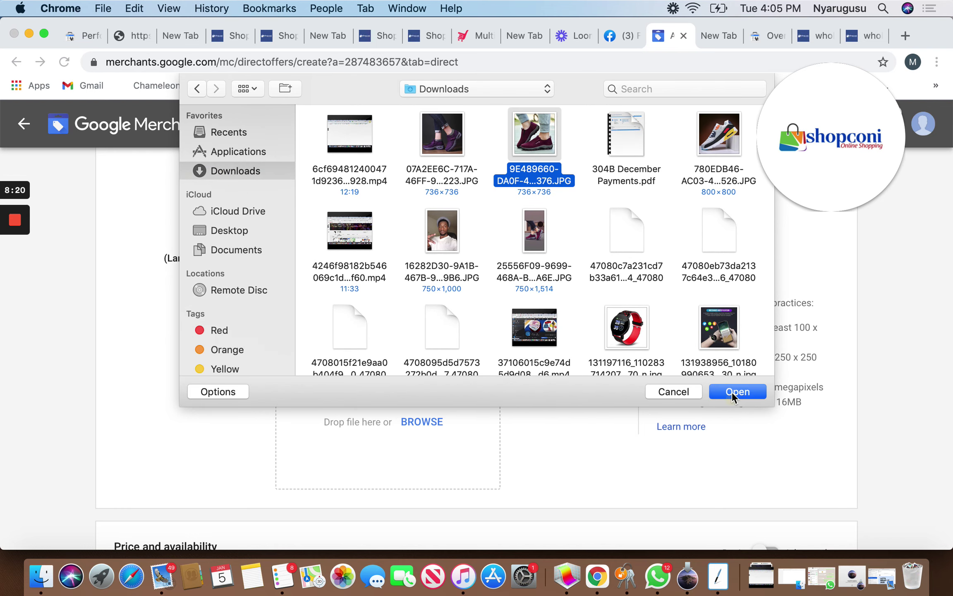
pyautogui.click(732, 392)
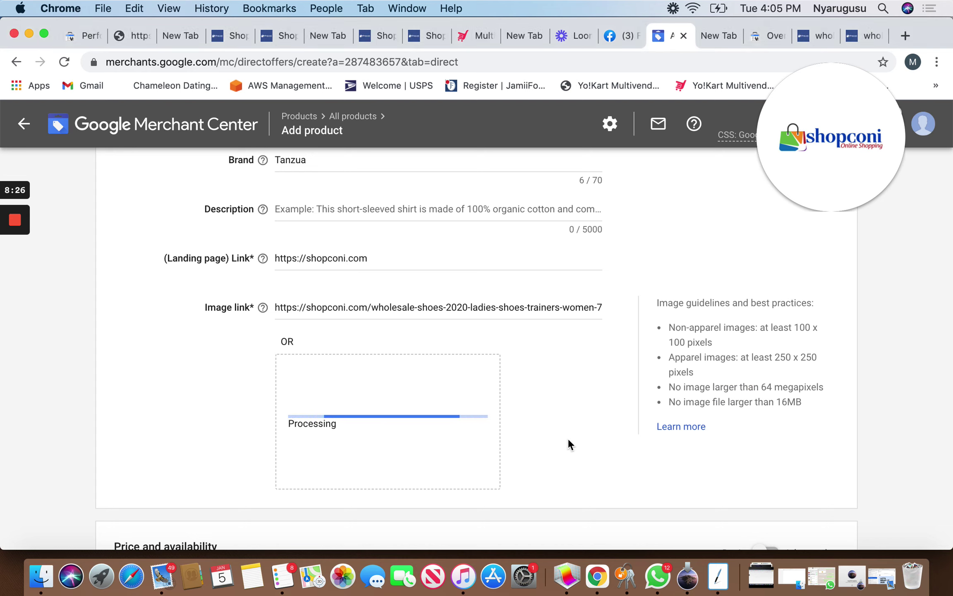
# Look up the trainers' price on their open shopconi.com page and enter 120000 as the Price in the product form
pyautogui.scroll(-5, 400, 482)
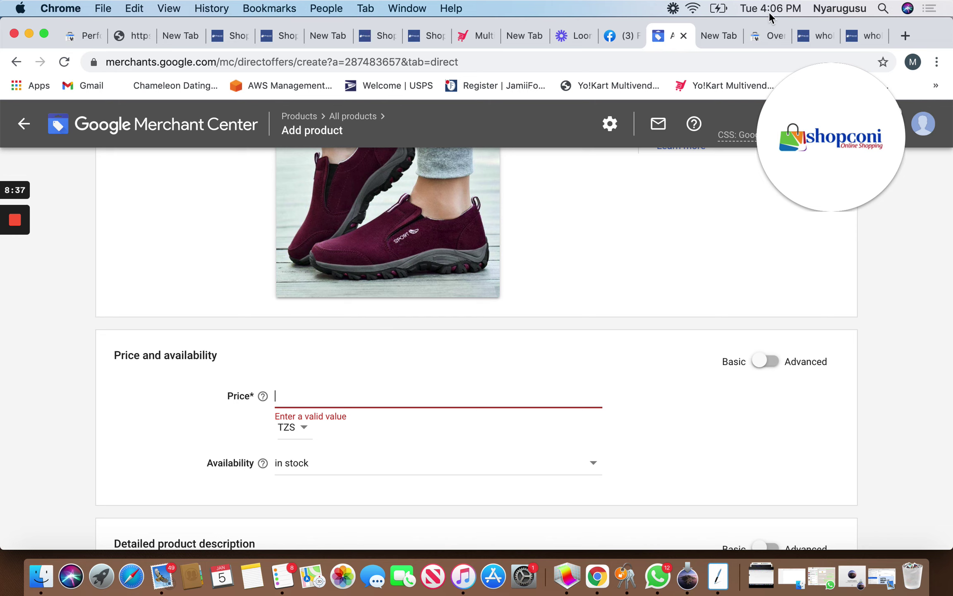
pyautogui.click(866, 32)
pyautogui.scroll(-3, 697, 162)
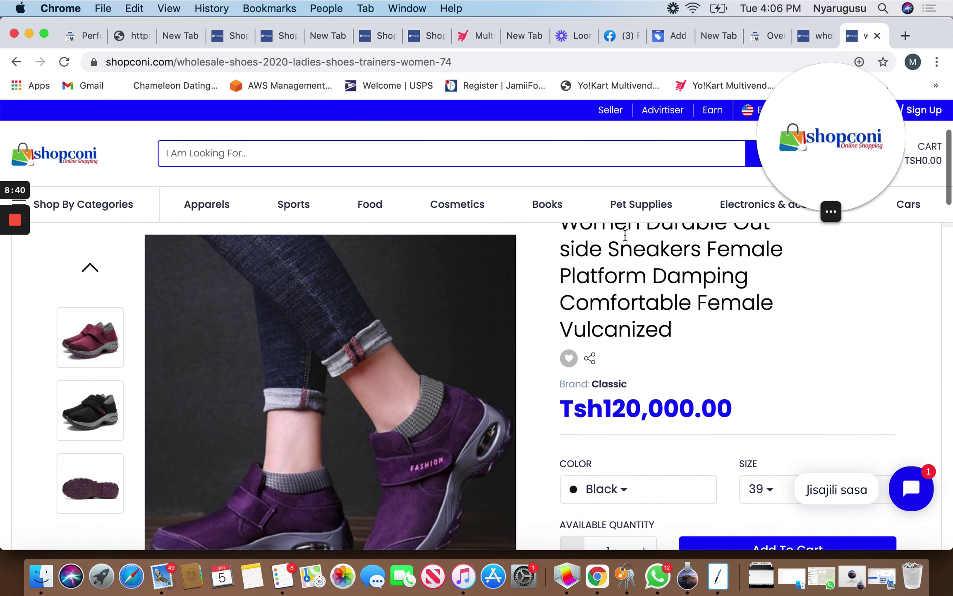
pyautogui.click(667, 36)
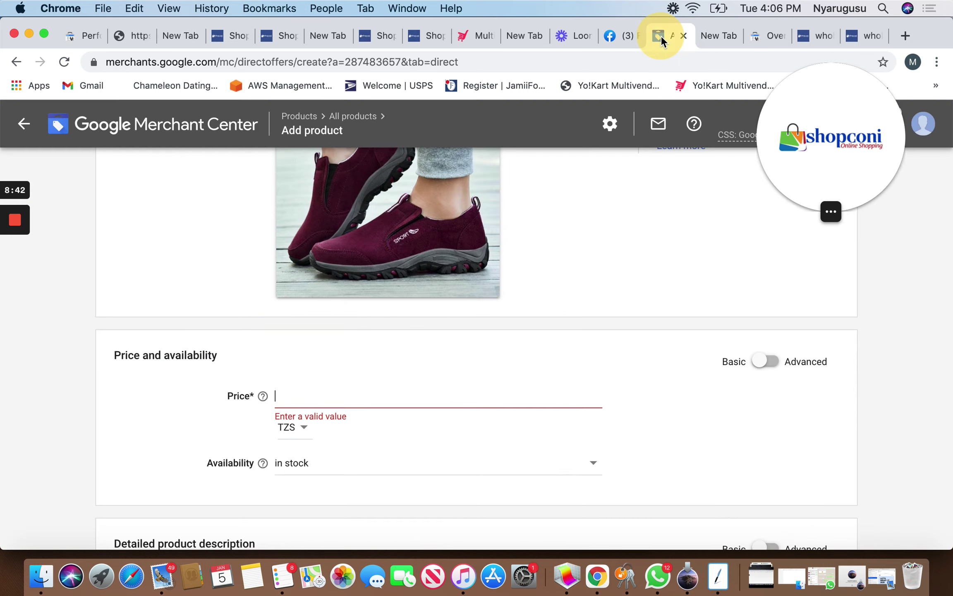
pyautogui.write('12')
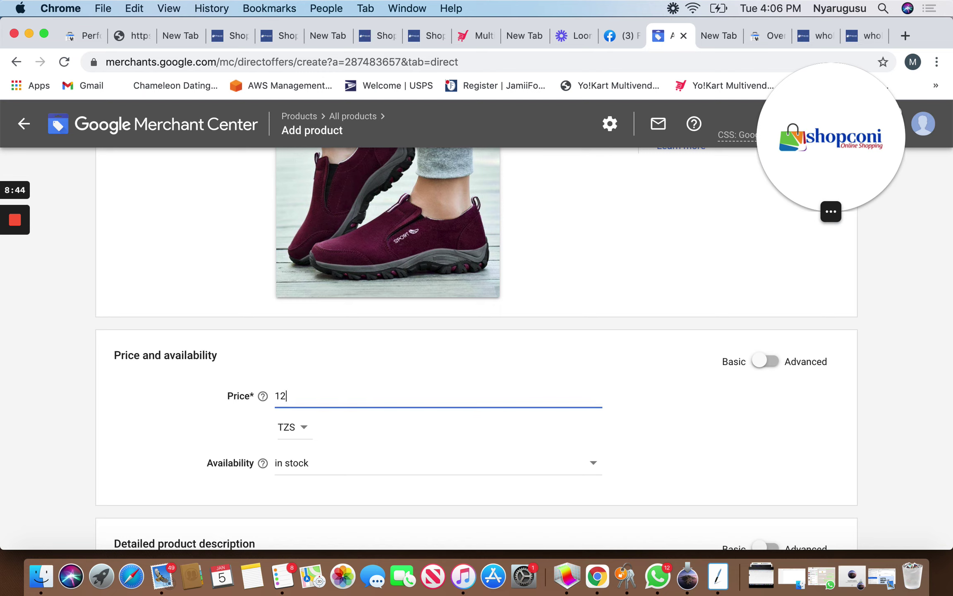
pyautogui.write('0000')
# Choose in stock as the product's Availability
pyautogui.scroll(-2, 335, 438)
pyautogui.click(325, 405)
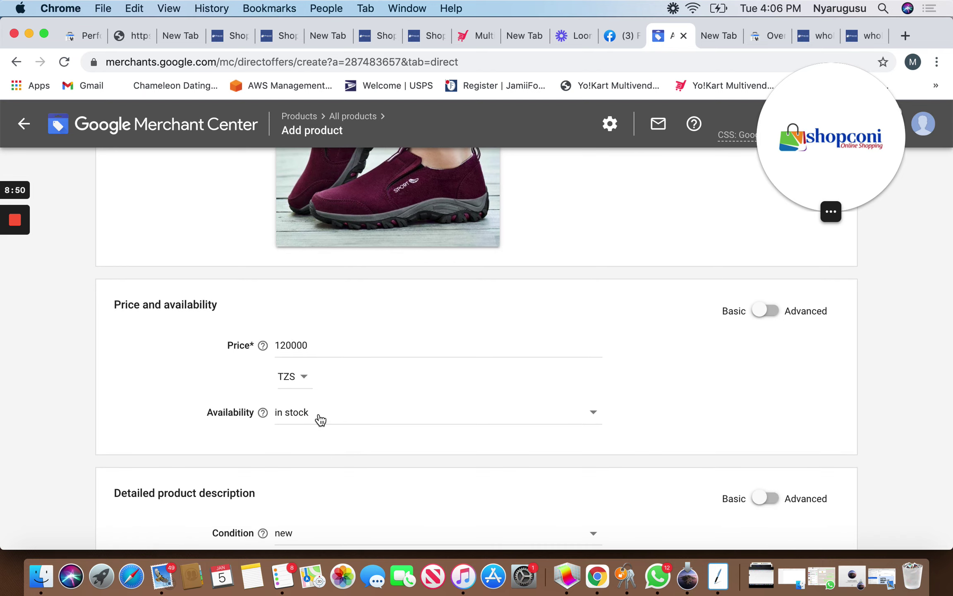
pyautogui.click(340, 423)
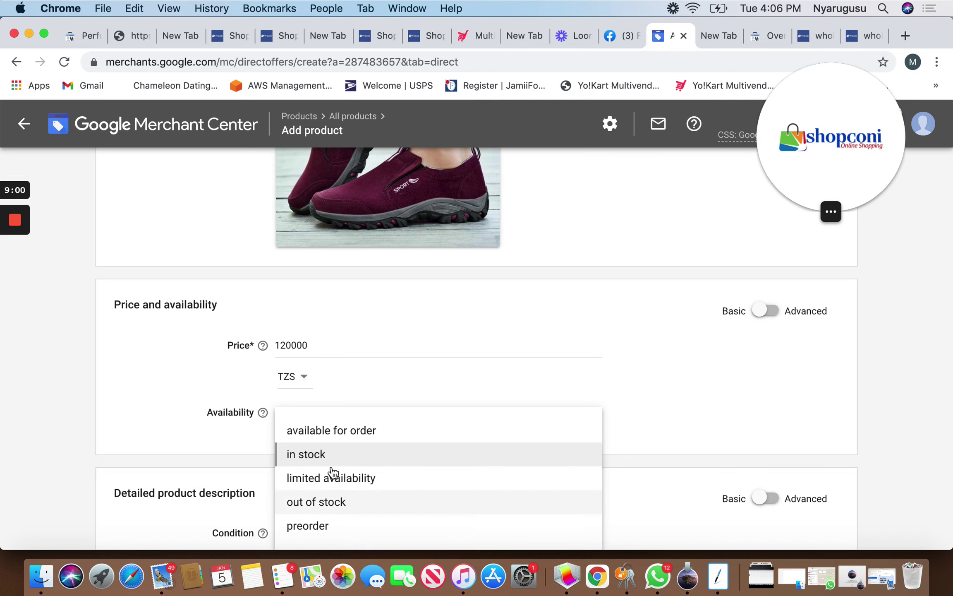
pyautogui.click(315, 453)
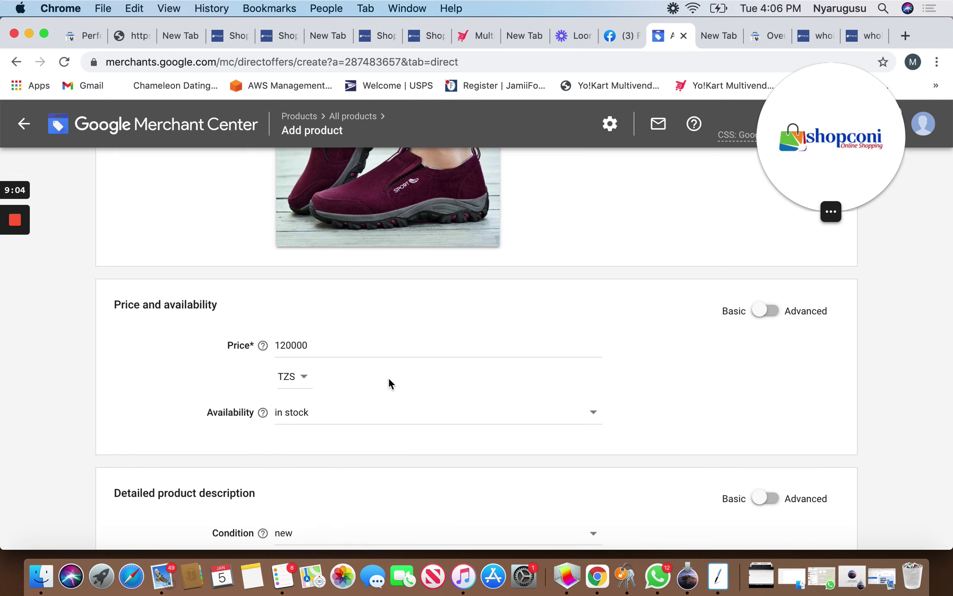
# Choose new as the product's Condition in the detailed product description
pyautogui.scroll(-3, 396, 382)
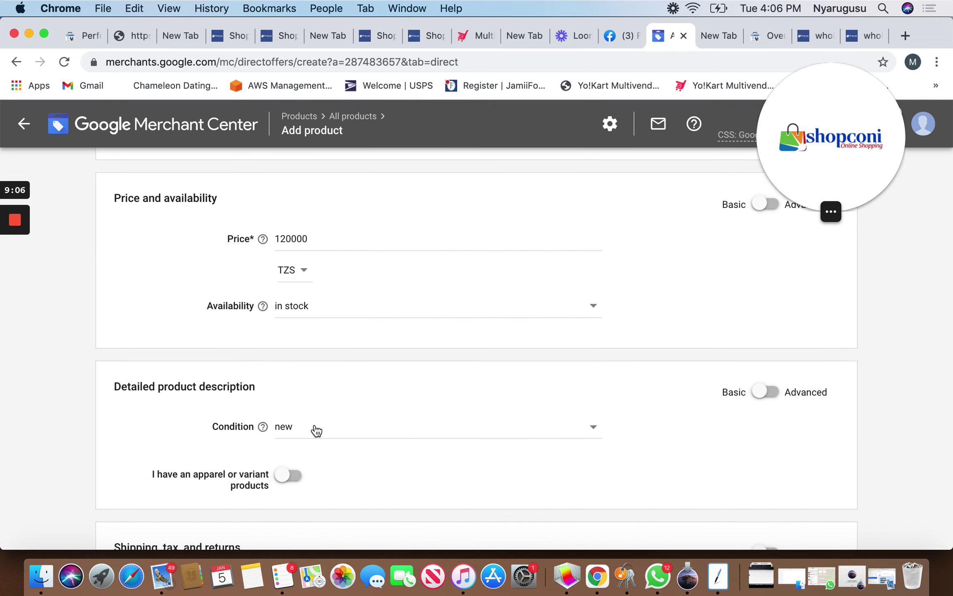
pyautogui.click(316, 429)
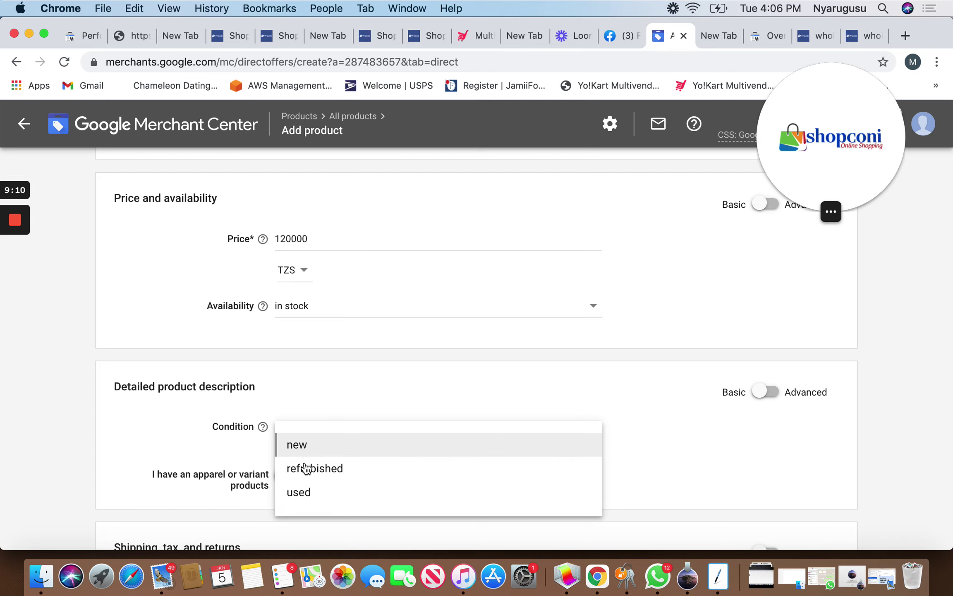
pyautogui.click(313, 444)
# Switch the detailed product description to Advanced and enable the apparel or variant products option
pyautogui.scroll(-2, 336, 502)
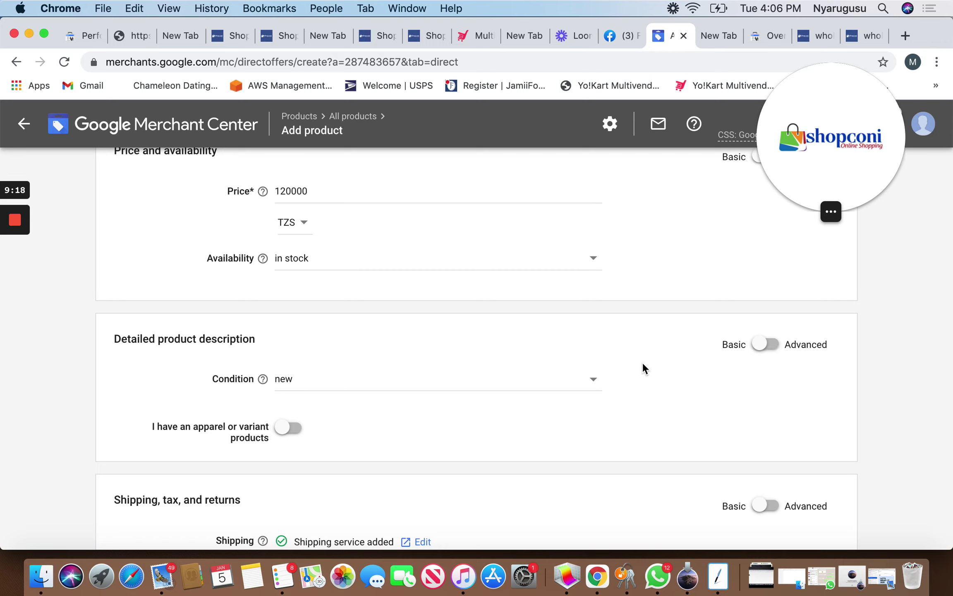
pyautogui.click(774, 349)
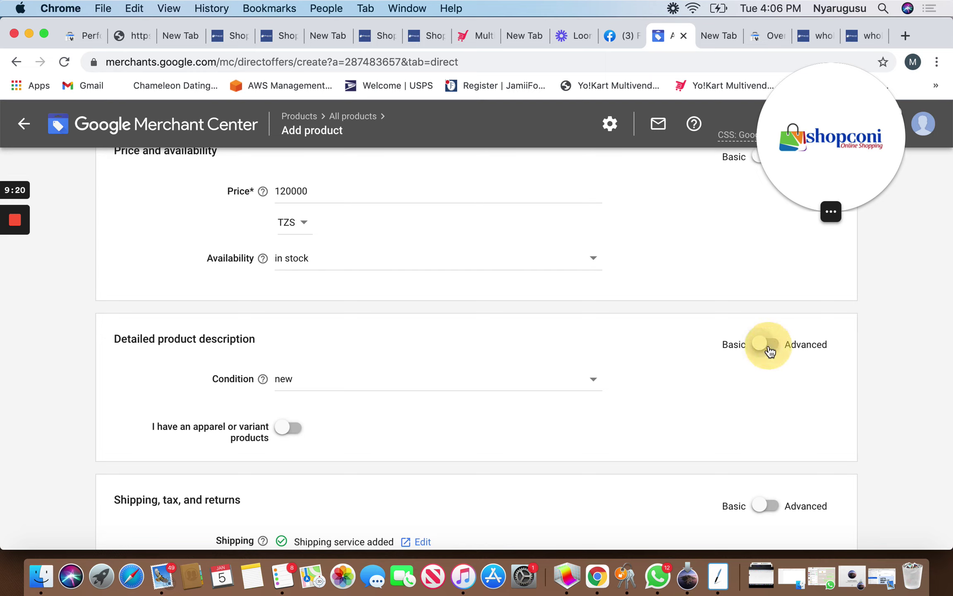
pyautogui.scroll(-1, 466, 409)
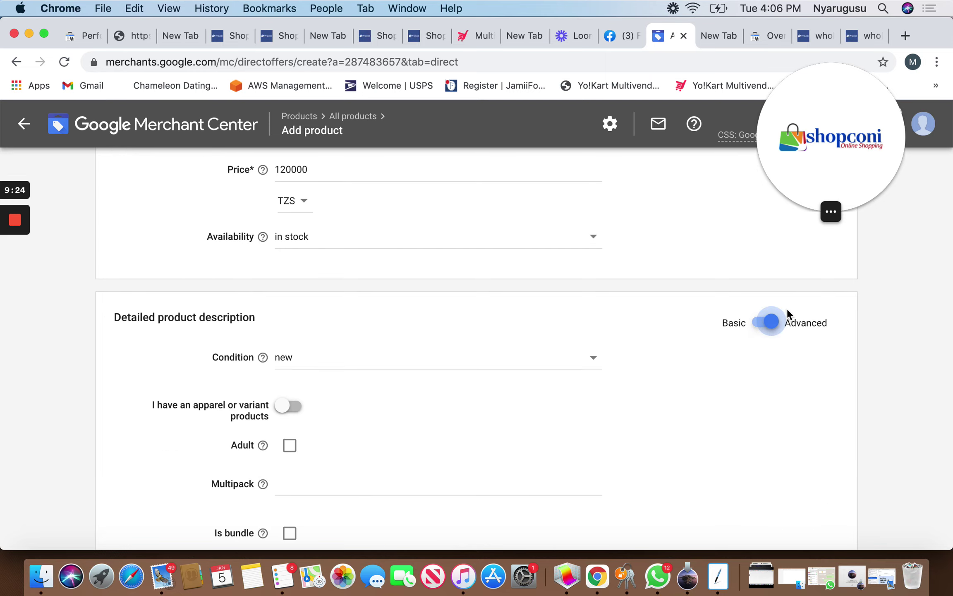
pyautogui.click(288, 405)
pyautogui.scroll(-5, 380, 407)
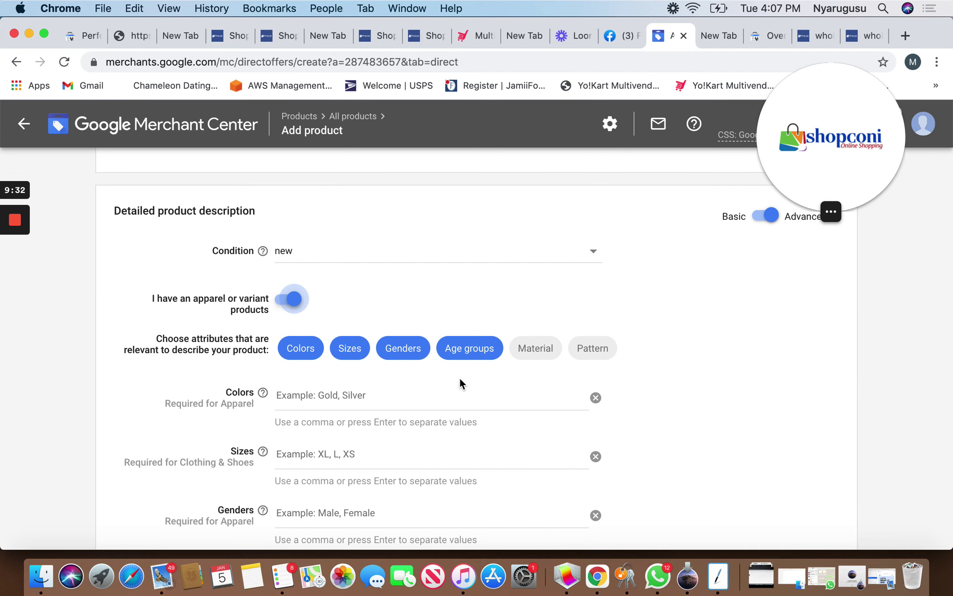
pyautogui.scroll(2, 521, 276)
pyautogui.scroll(-2, 521, 276)
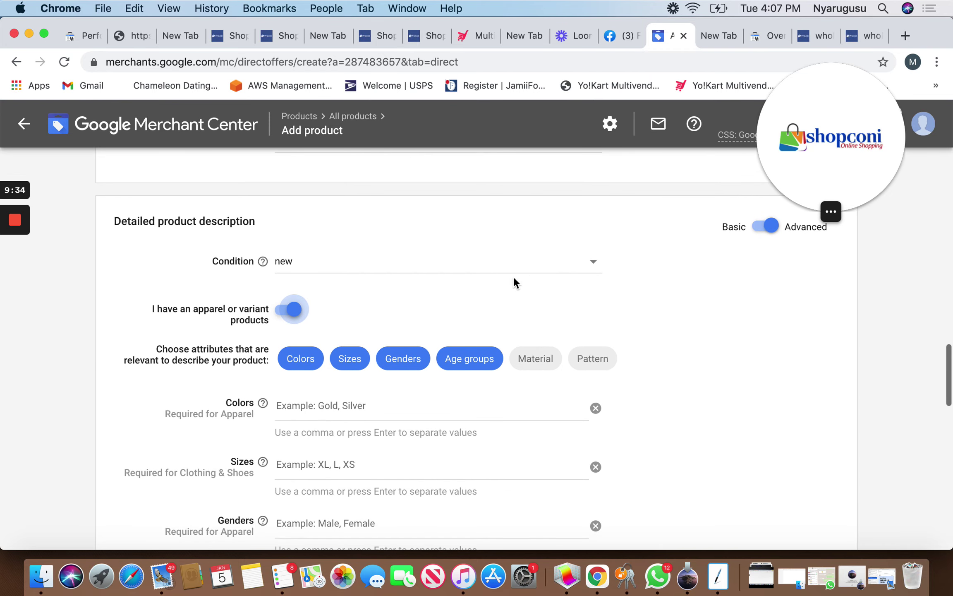
# Add Red, Black and Blue as separate values for the product's Colors
pyautogui.click(317, 405)
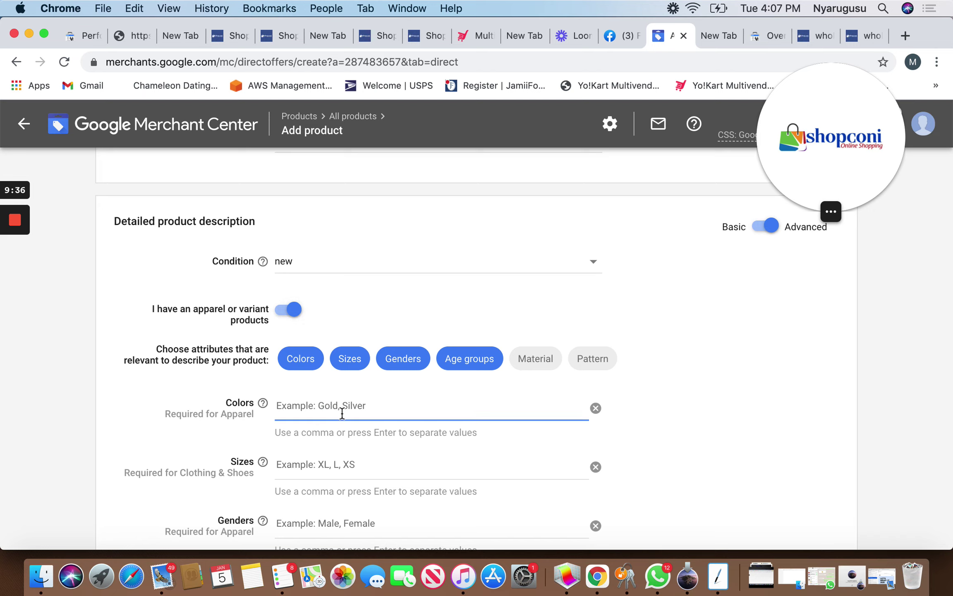
pyautogui.write('Red')
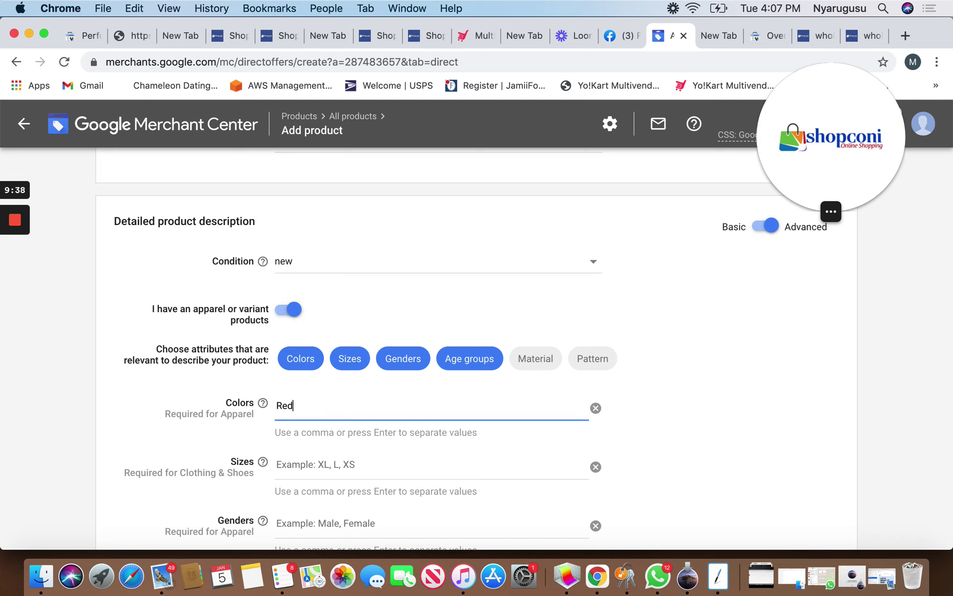
pyautogui.press('Return')
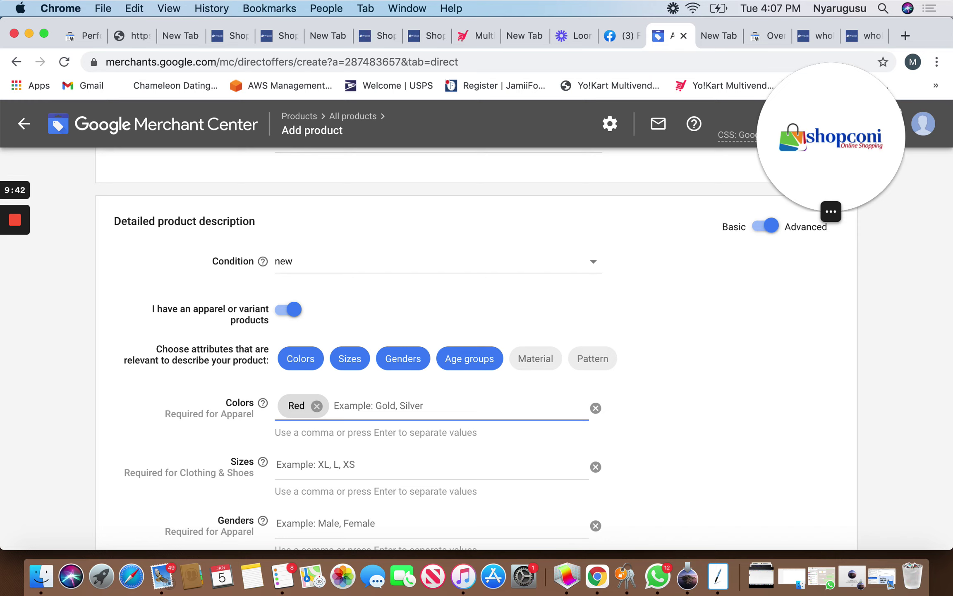
pyautogui.write('Black')
pyautogui.press('Return')
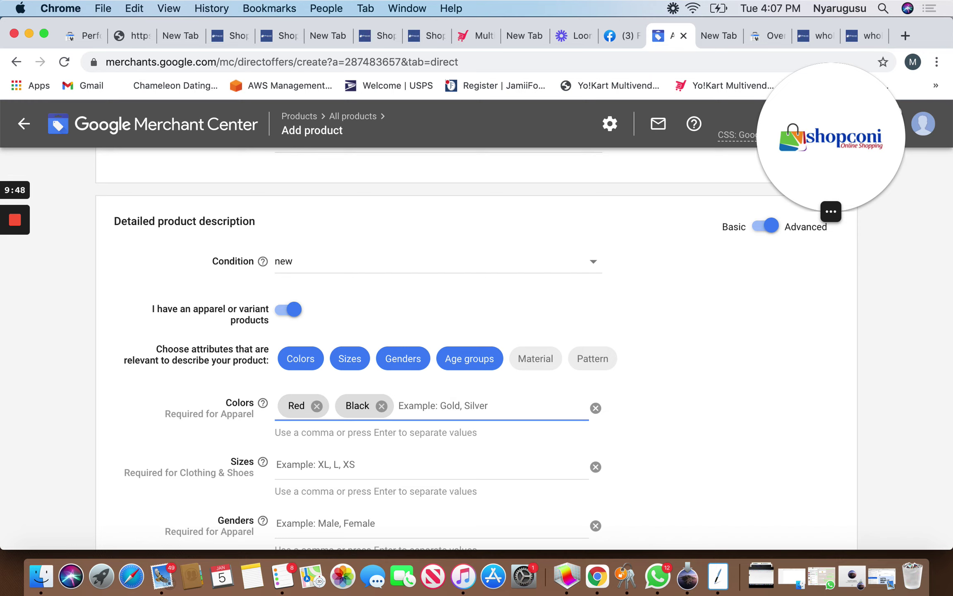
pyautogui.write('B')
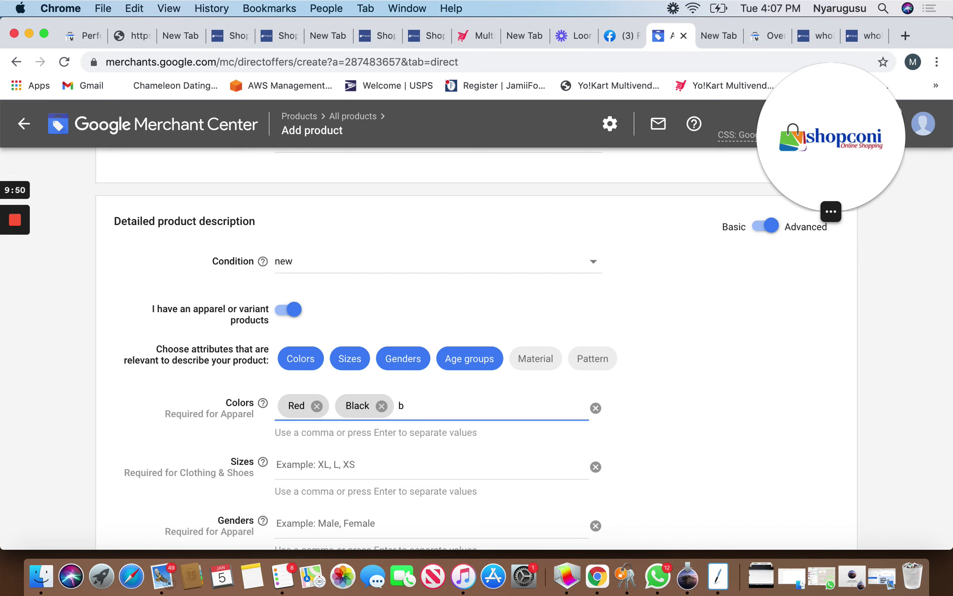
pyautogui.press('BackSpace')
pyautogui.write('Blue')
pyautogui.press('Return')
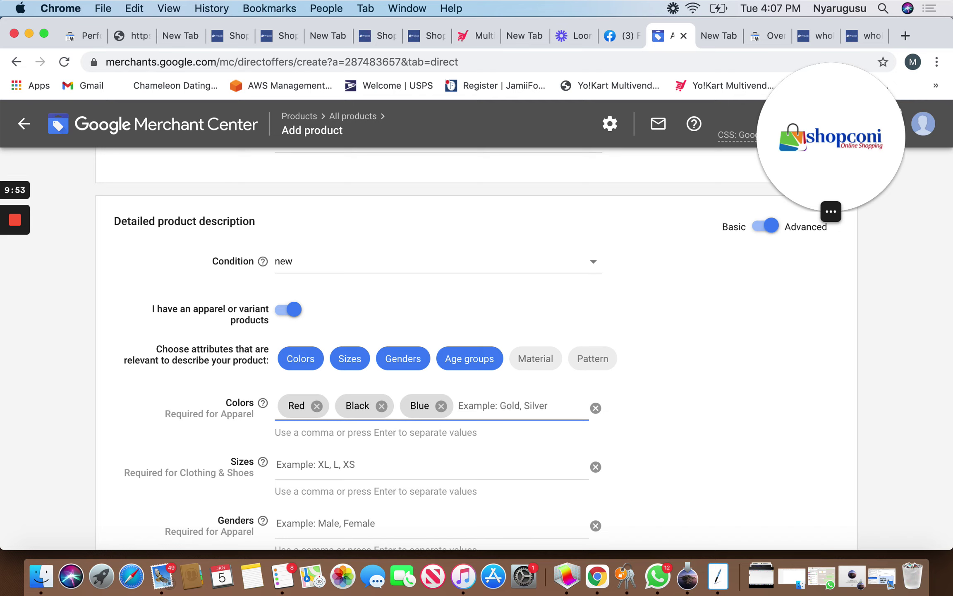
# Add 39, 40, 41, 42 and 43 as separate values for the product's Sizes
pyautogui.click(330, 470)
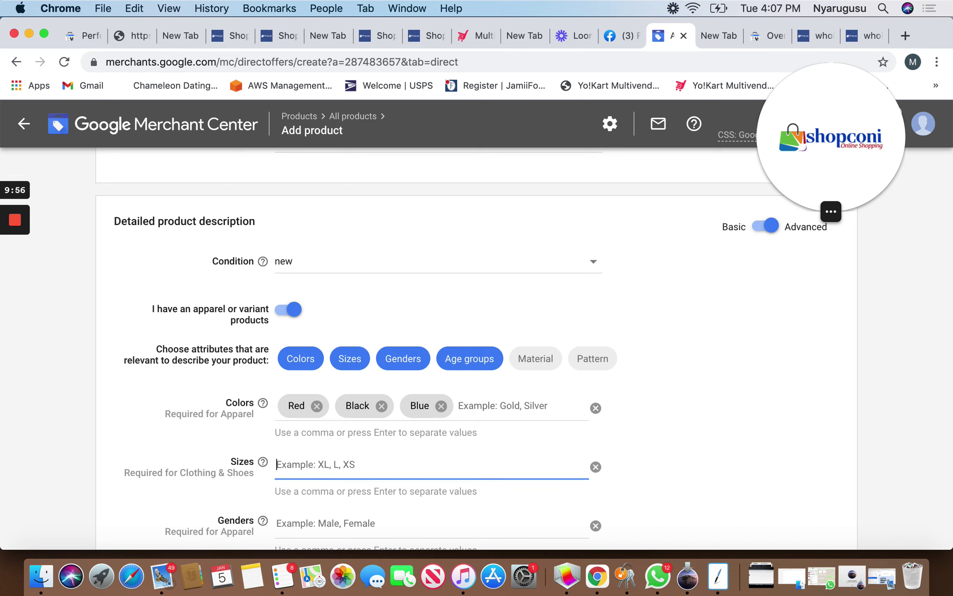
pyautogui.write('M')
pyautogui.press('Return')
pyautogui.press('BackSpace')
pyautogui.write('39')
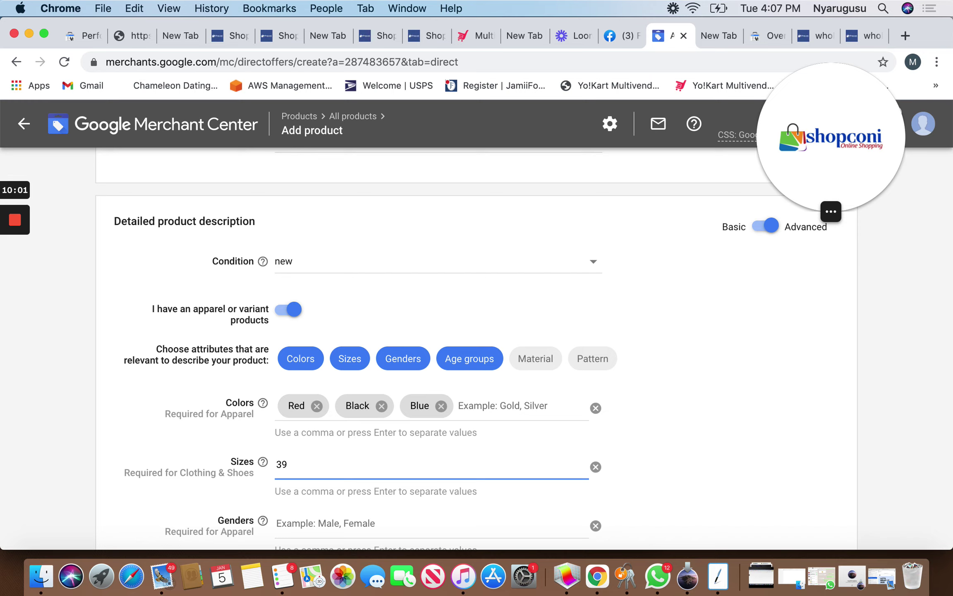
pyautogui.press('Return')
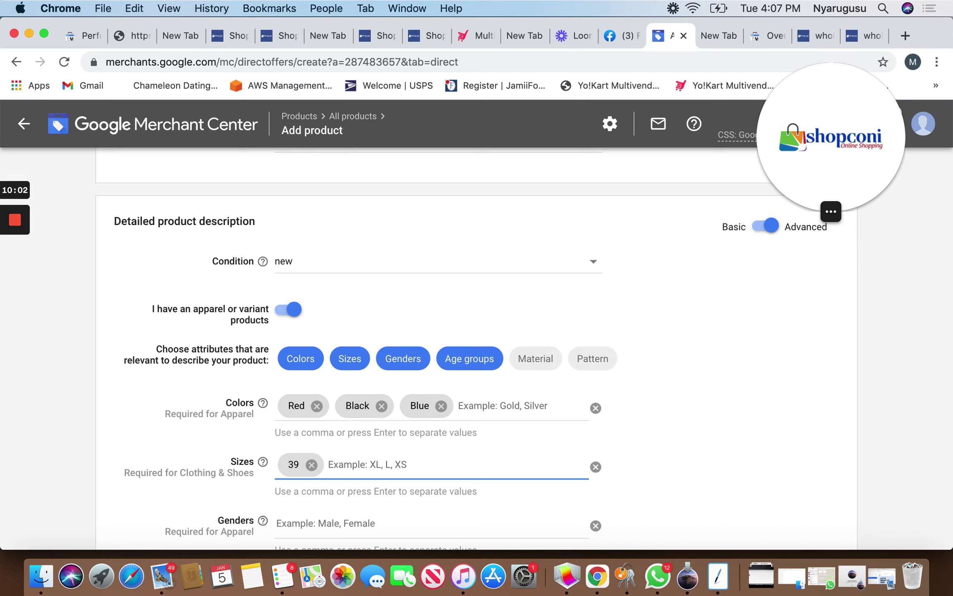
pyautogui.write('40')
pyautogui.press('Return')
pyautogui.write('41')
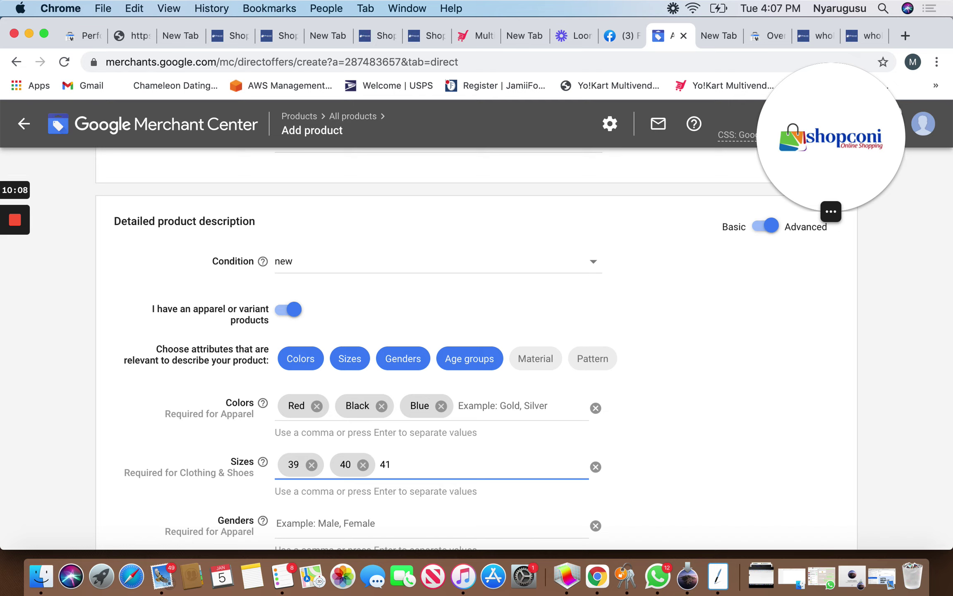
pyautogui.press('Return')
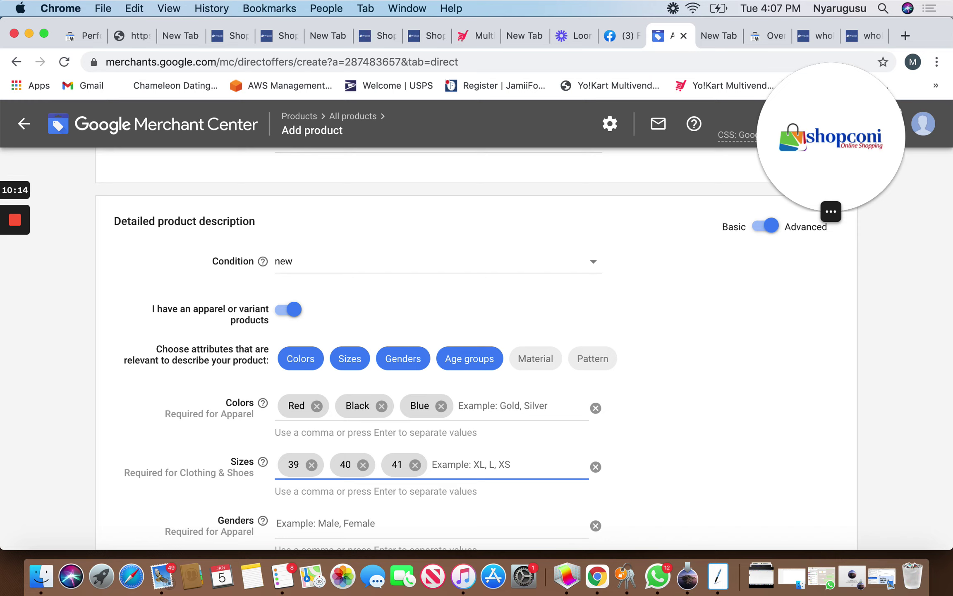
pyautogui.write('42')
pyautogui.press('Return')
pyautogui.write('43')
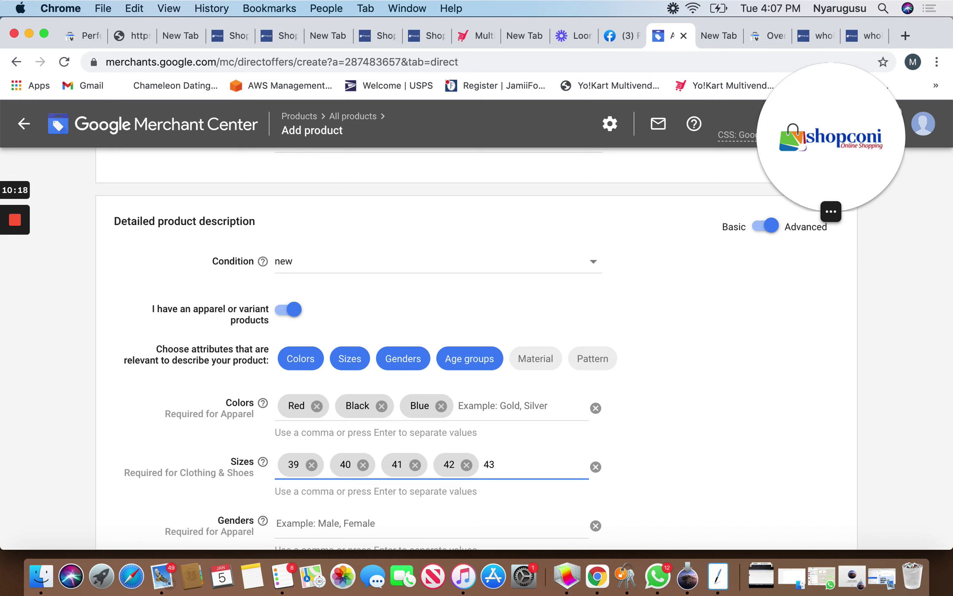
pyautogui.press('Return')
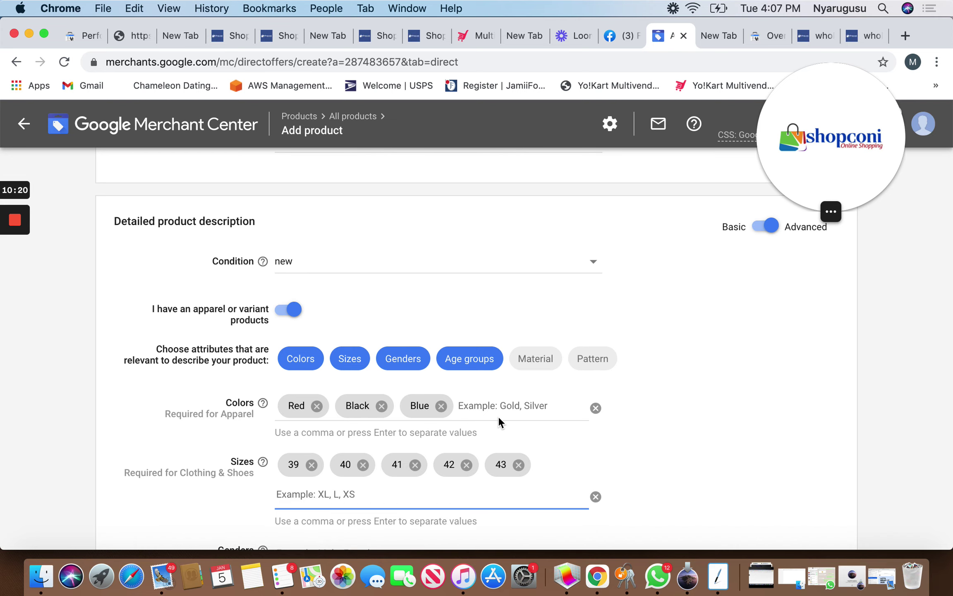
# Add female as the product's Genders value
pyautogui.scroll(-3, 498, 415)
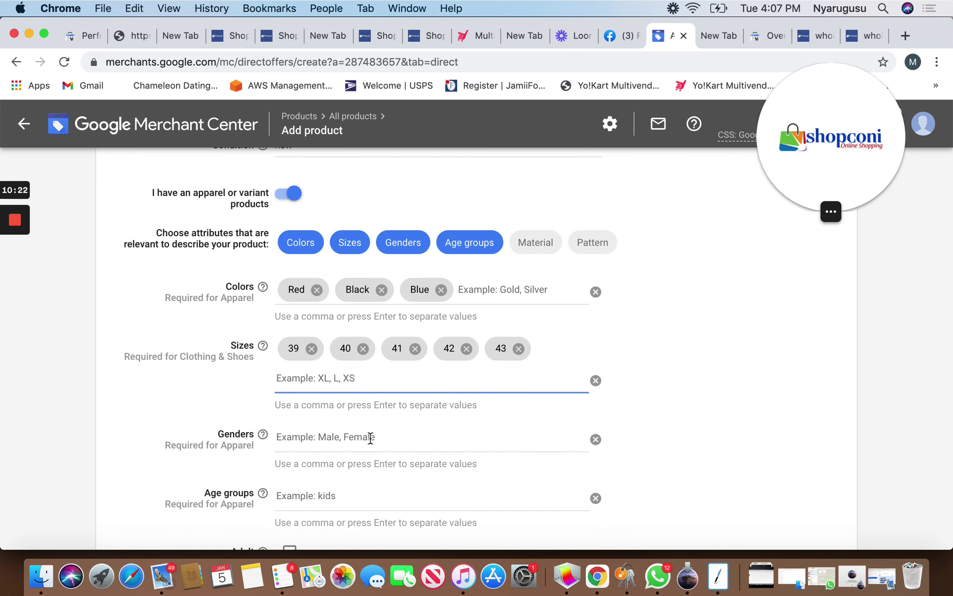
pyautogui.scroll(-2, 371, 437)
pyautogui.click(355, 418)
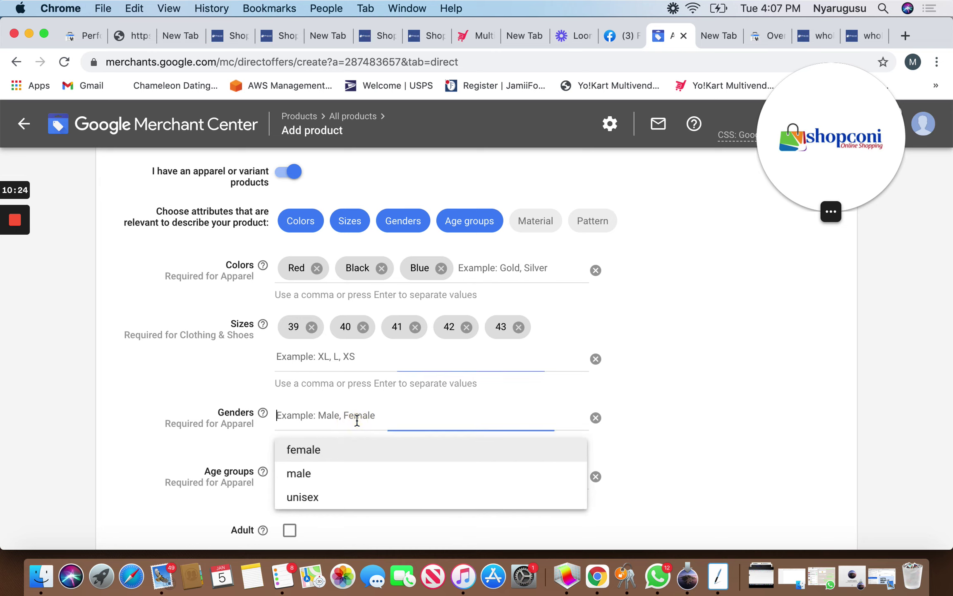
pyautogui.click(312, 452)
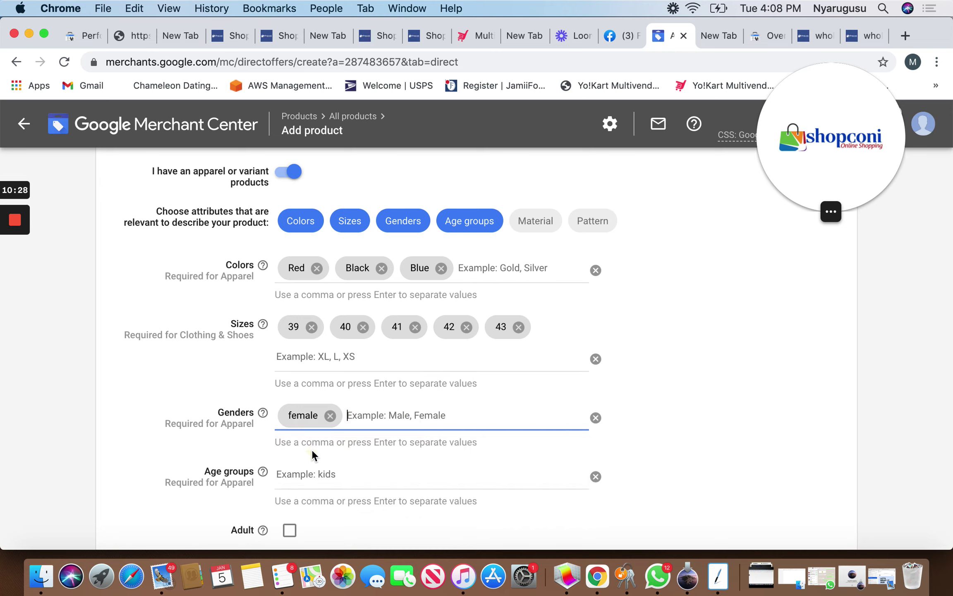
# Add adult, infant and young adult as separate values for the product's Age groups
pyautogui.scroll(-4, 381, 453)
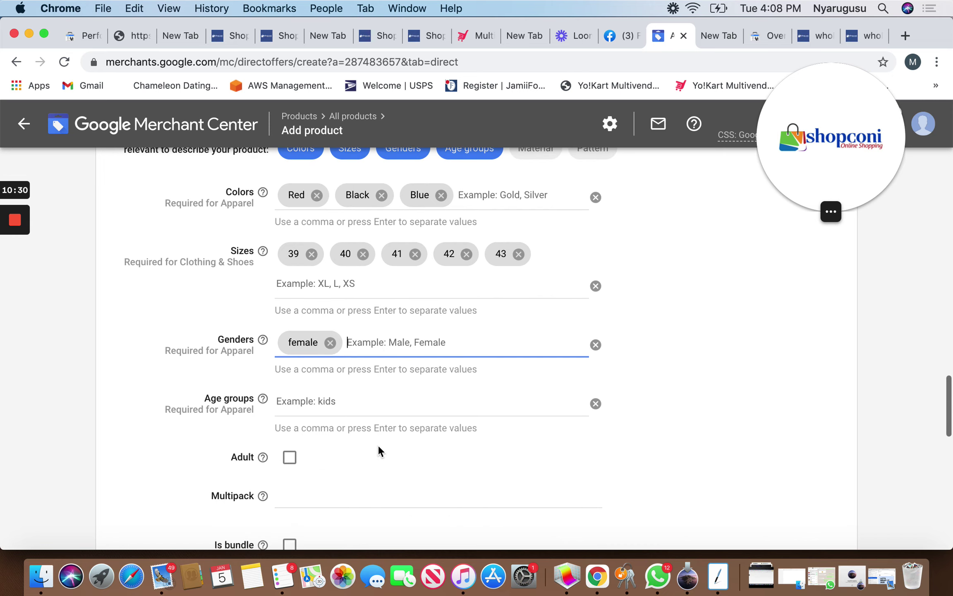
pyautogui.click(356, 400)
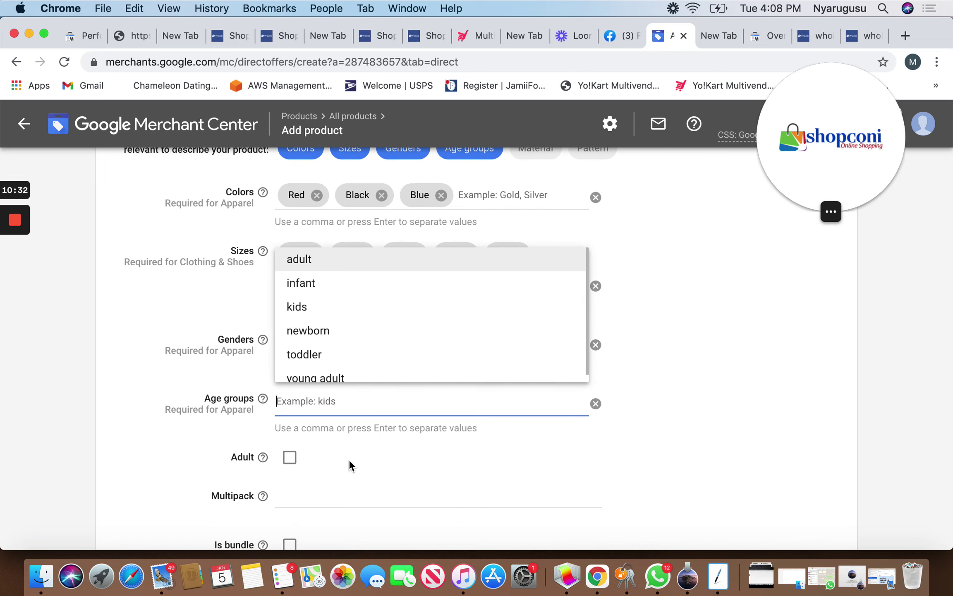
pyautogui.scroll(3, 349, 463)
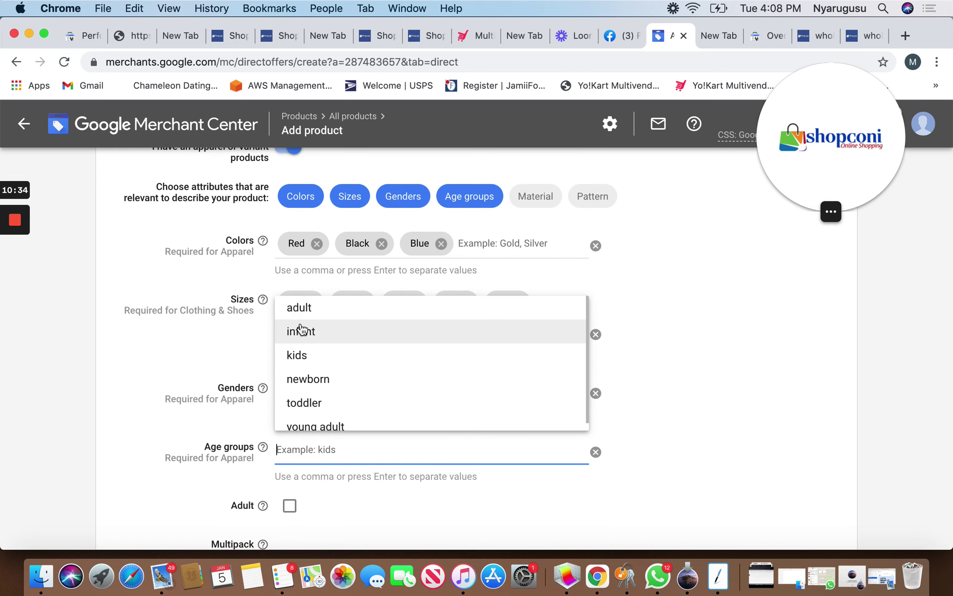
pyautogui.click(301, 318)
pyautogui.click(356, 453)
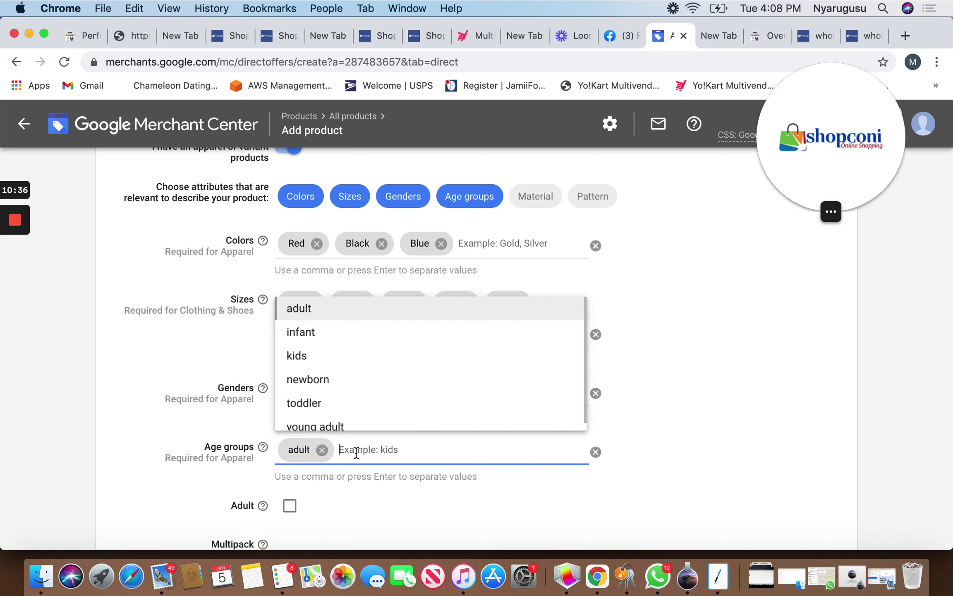
pyautogui.click(300, 331)
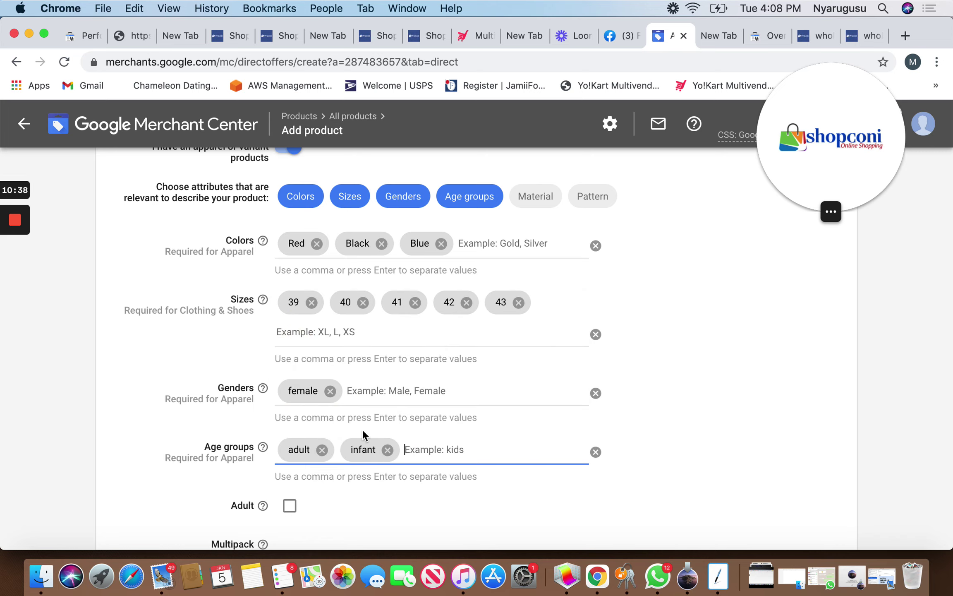
pyautogui.click(415, 449)
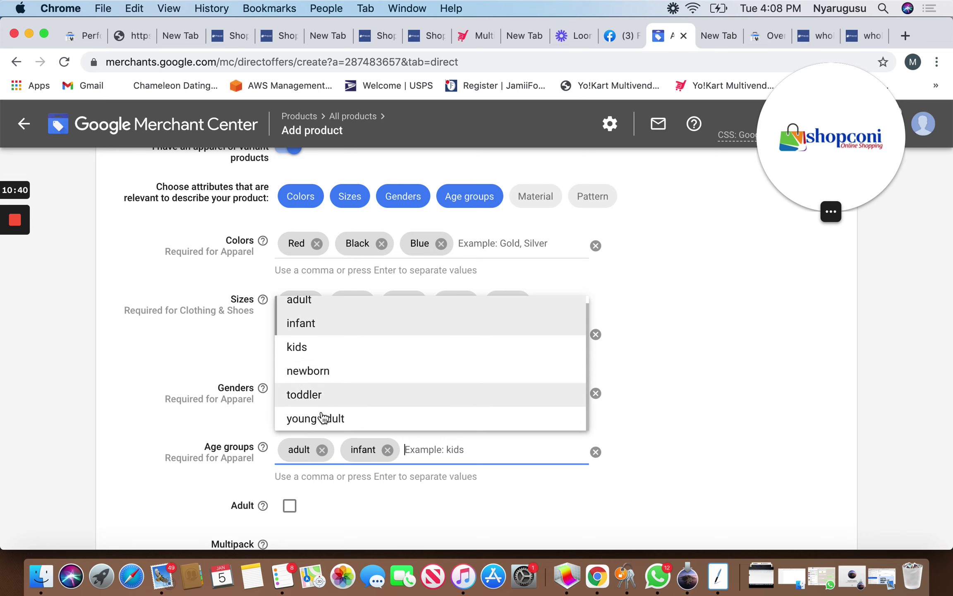
pyautogui.click(320, 422)
# Try marking the product as Adult, clear the option again and read the help for that attribute
pyautogui.scroll(-5, 422, 511)
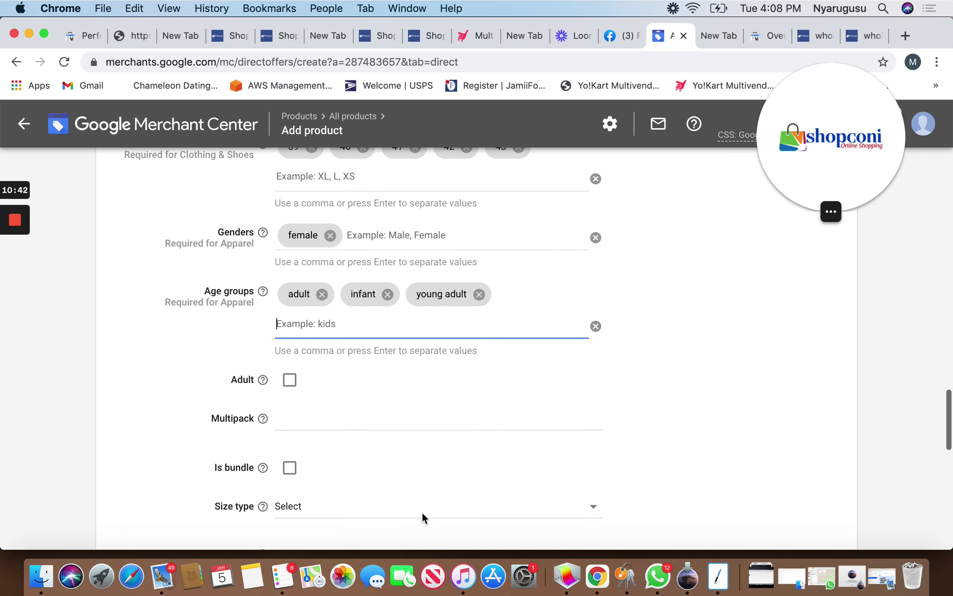
pyautogui.click(289, 381)
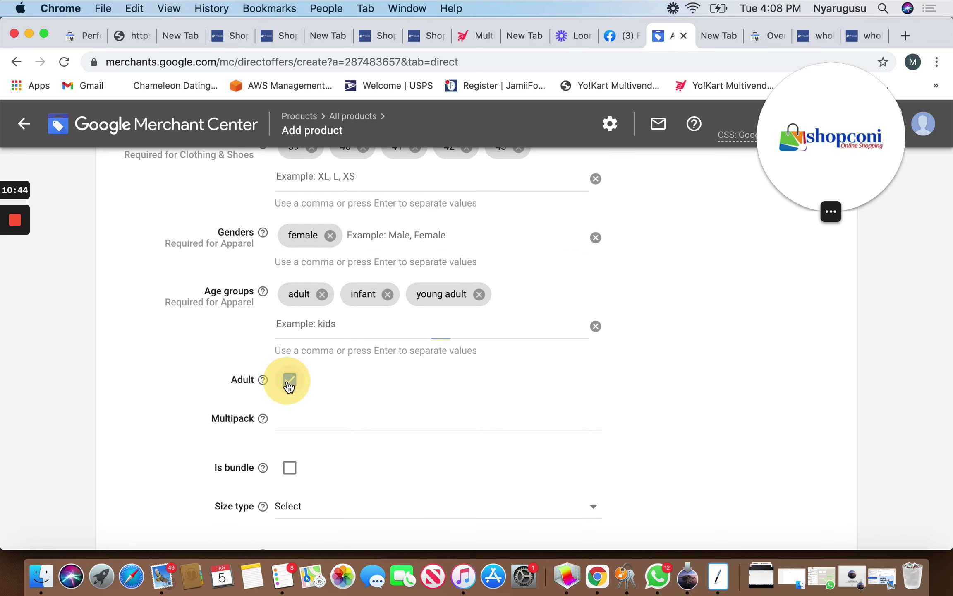
pyautogui.click(289, 383)
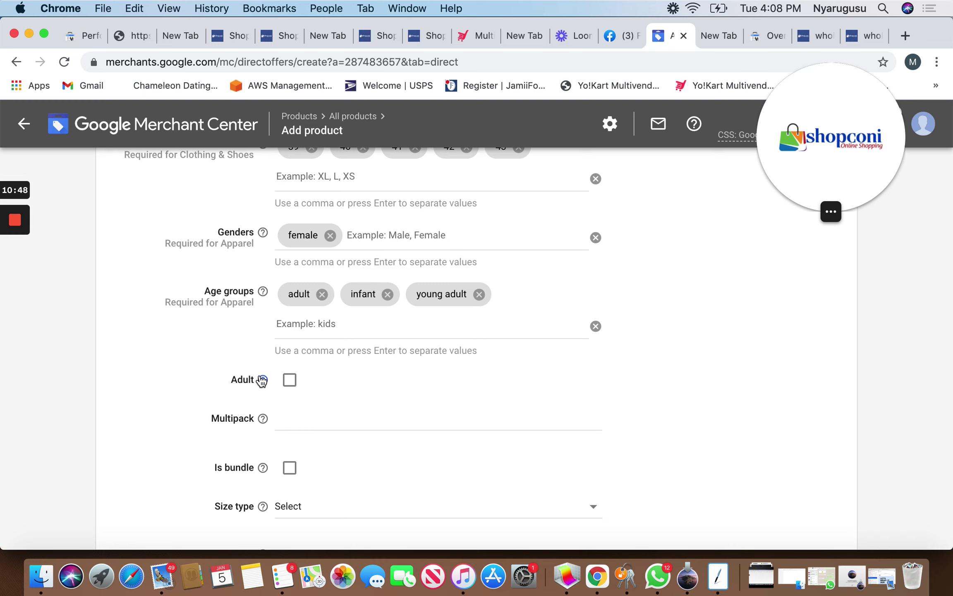
pyautogui.moveTo(265, 381)
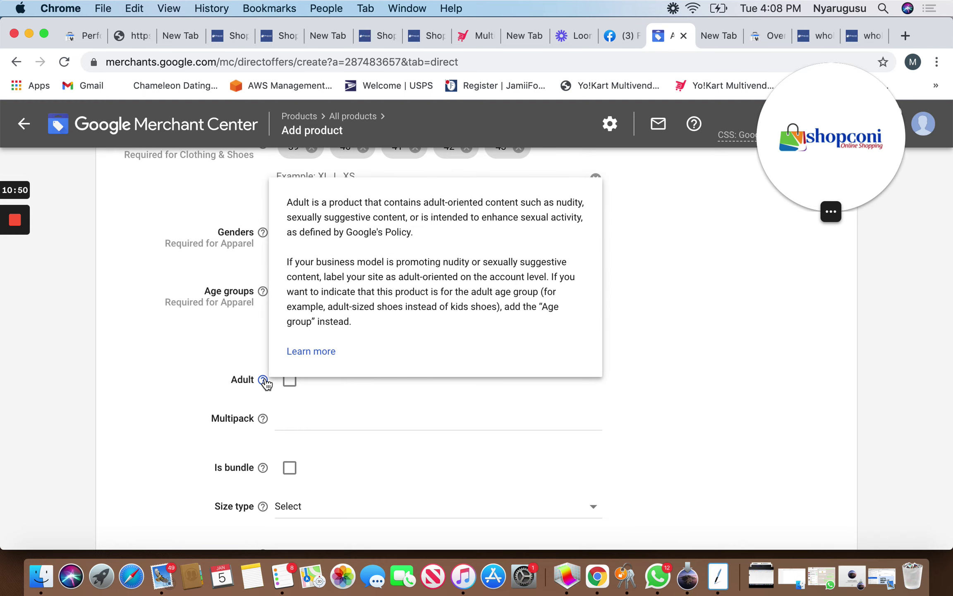
# Look through the available Size type options without choosing one
pyautogui.scroll(-3, 266, 383)
pyautogui.click(289, 368)
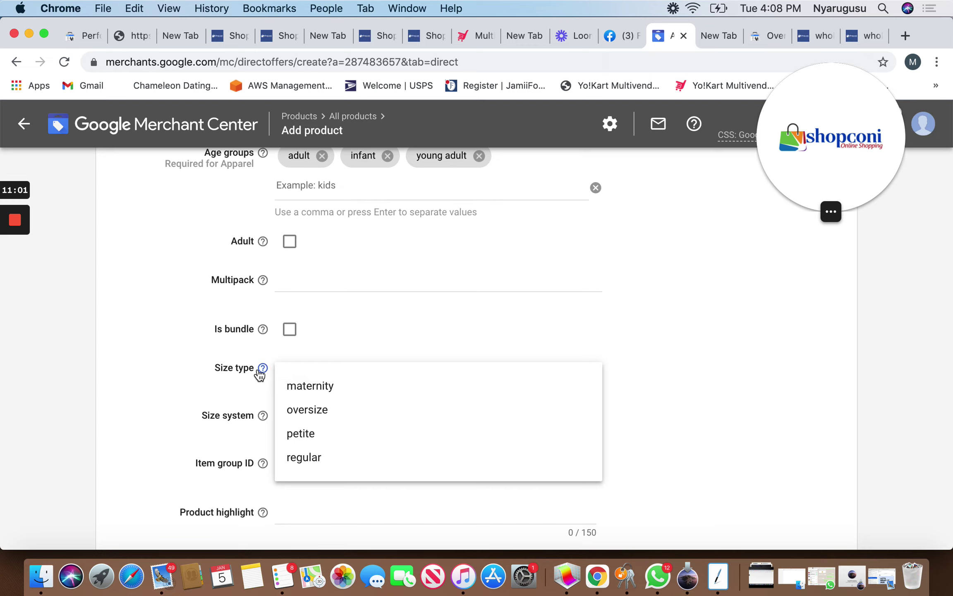
pyautogui.click(265, 397)
# Set the product's Size system to UK
pyautogui.scroll(-2, 373, 399)
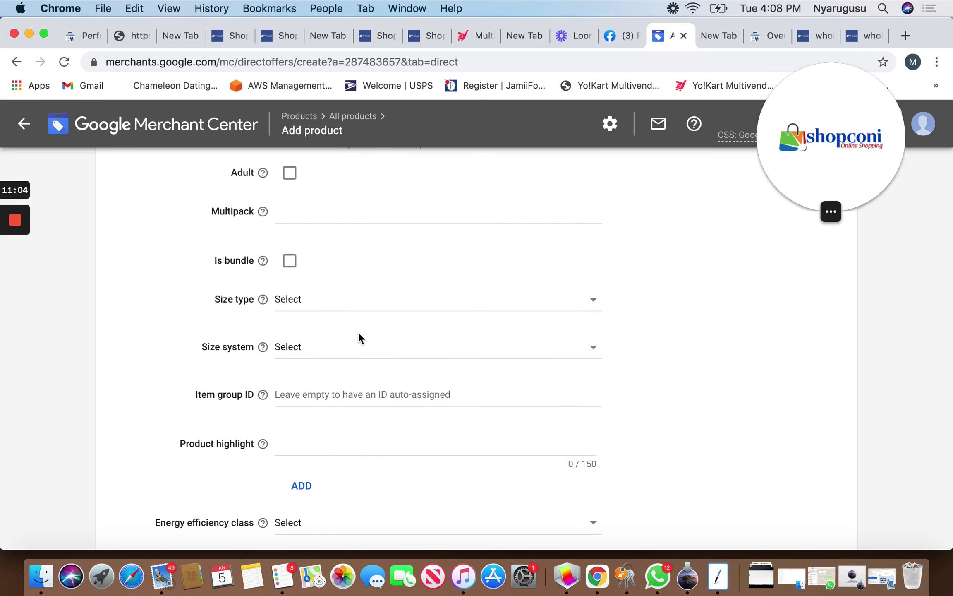
pyautogui.click(354, 350)
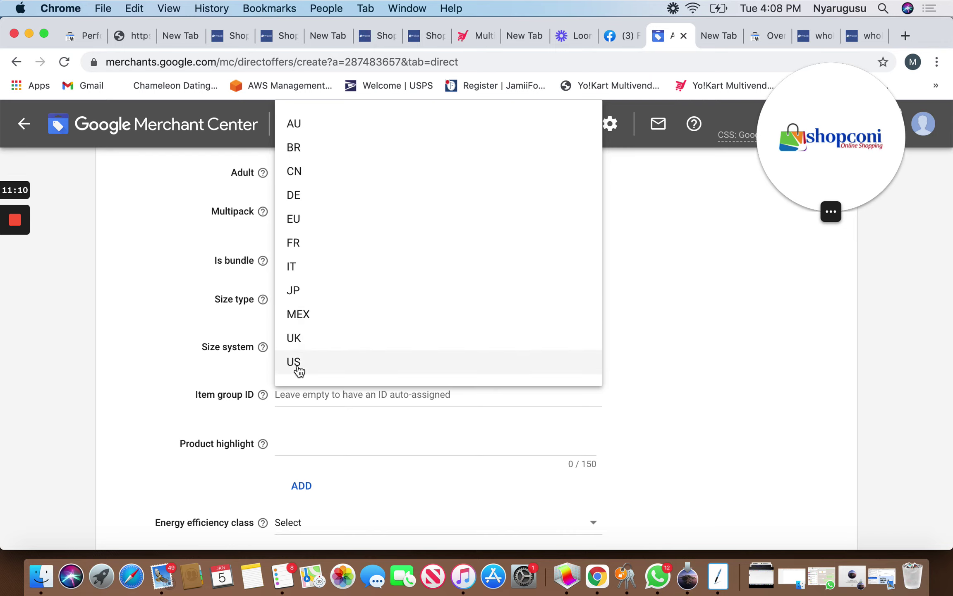
pyautogui.click(295, 338)
# Review the product attributes and examine the Advanced fields under Shipping, tax, and returns, leaving that section on Basic
pyautogui.scroll(4, 356, 376)
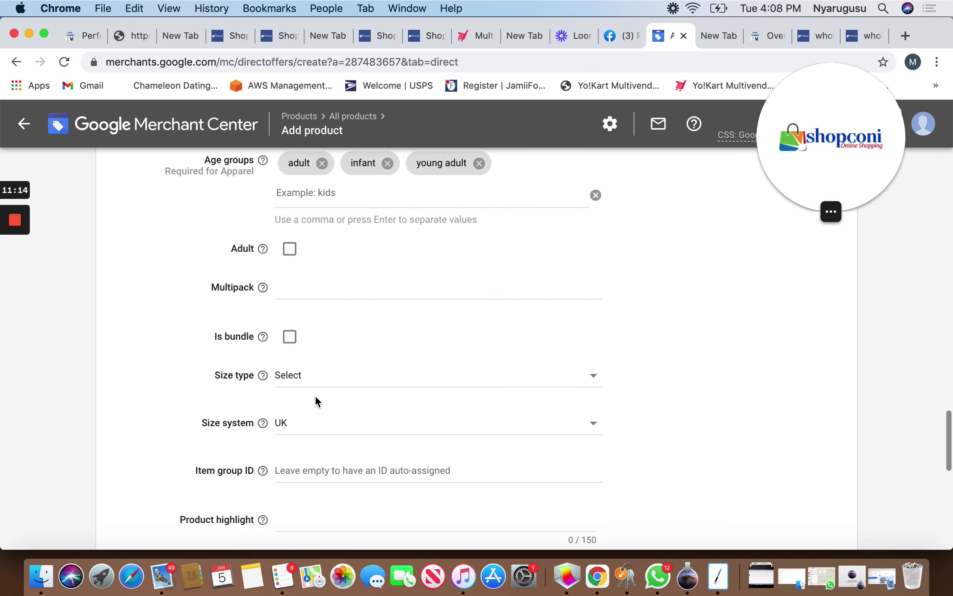
pyautogui.scroll(10, 360, 267)
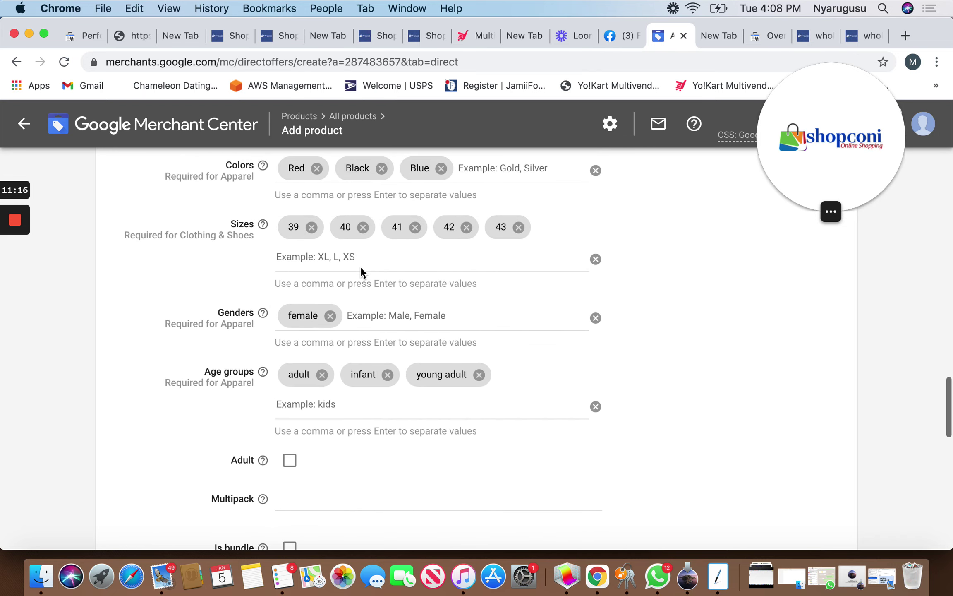
pyautogui.scroll(-20, 404, 319)
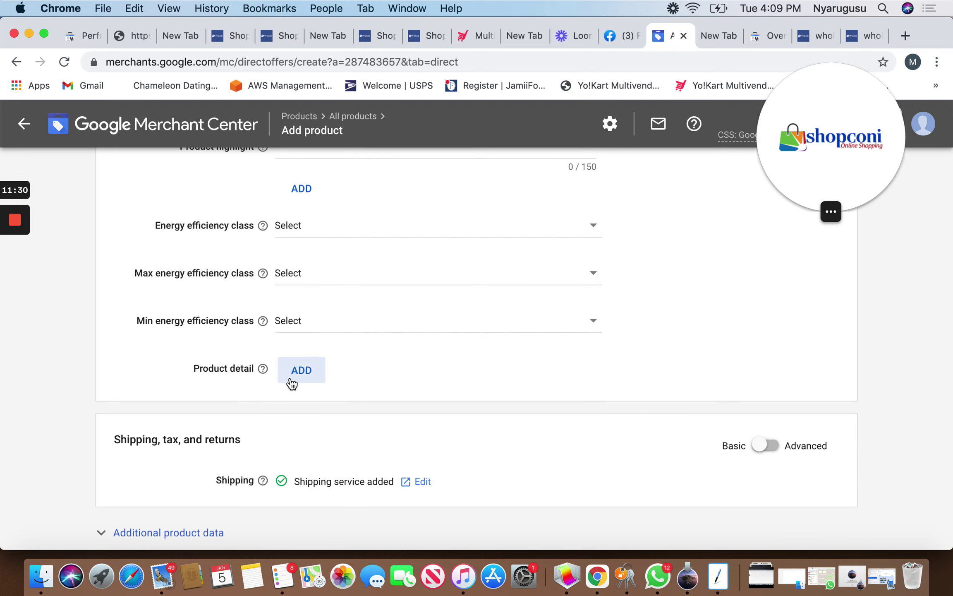
pyautogui.scroll(-3, 350, 401)
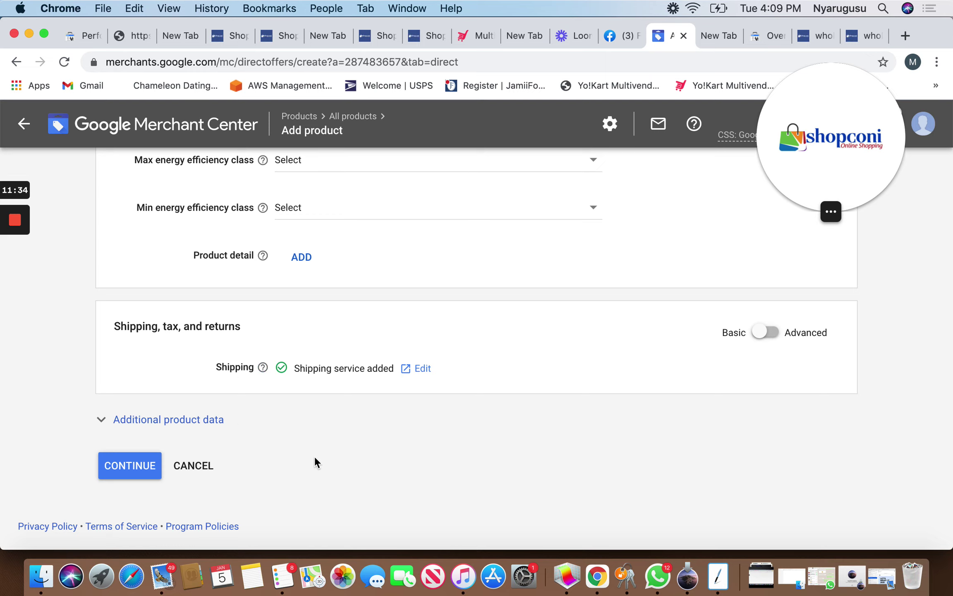
pyautogui.click(782, 336)
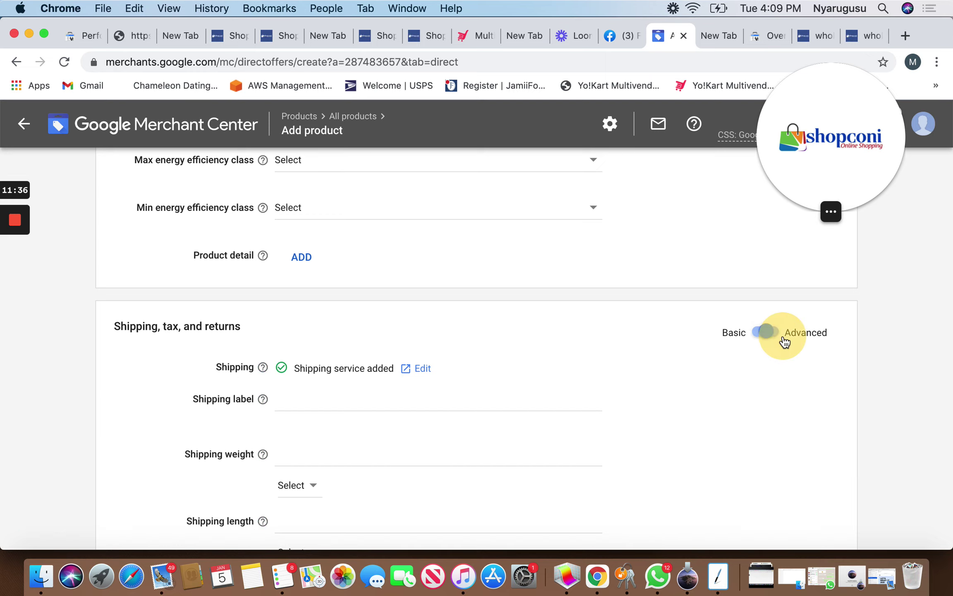
pyautogui.click(757, 336)
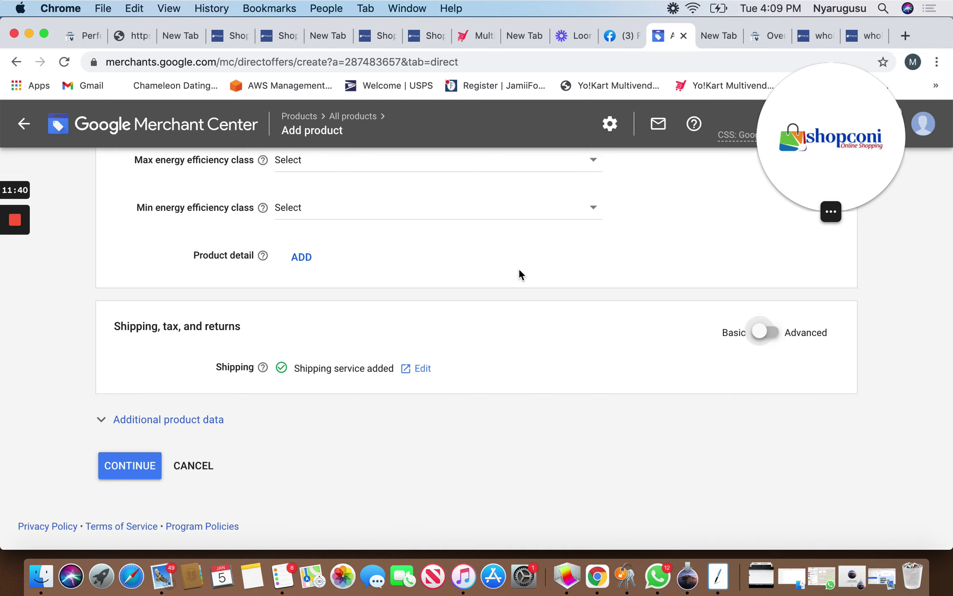
pyautogui.click(765, 332)
pyautogui.scroll(-2, 422, 391)
pyautogui.scroll(-1, 422, 391)
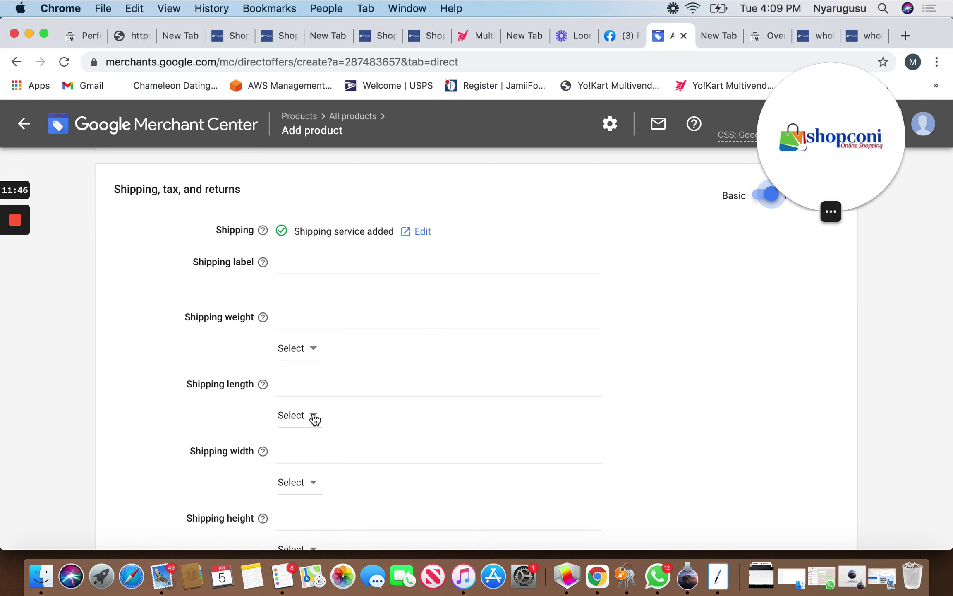
pyautogui.scroll(1, 322, 498)
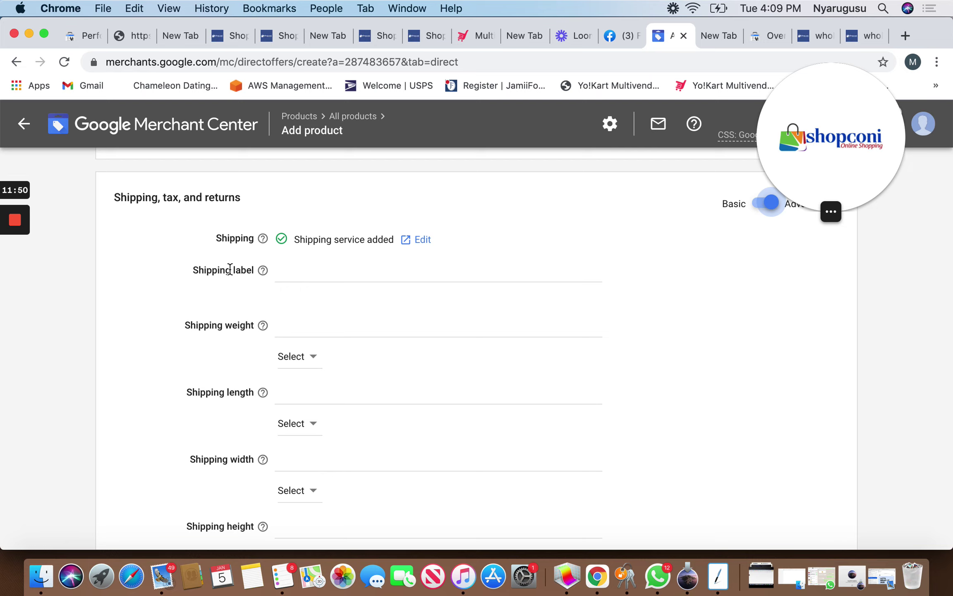
pyautogui.click(316, 273)
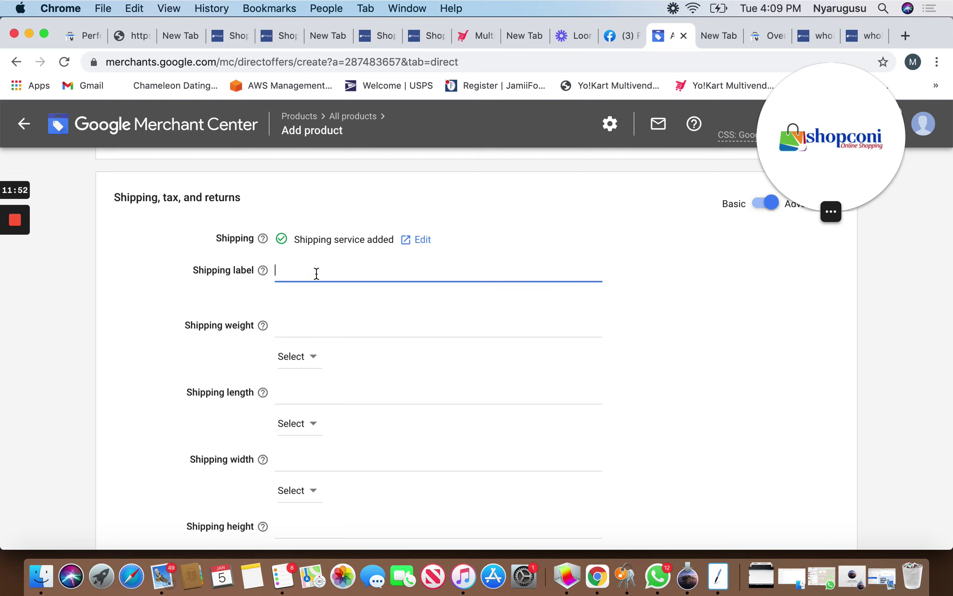
pyautogui.scroll(-10, 348, 346)
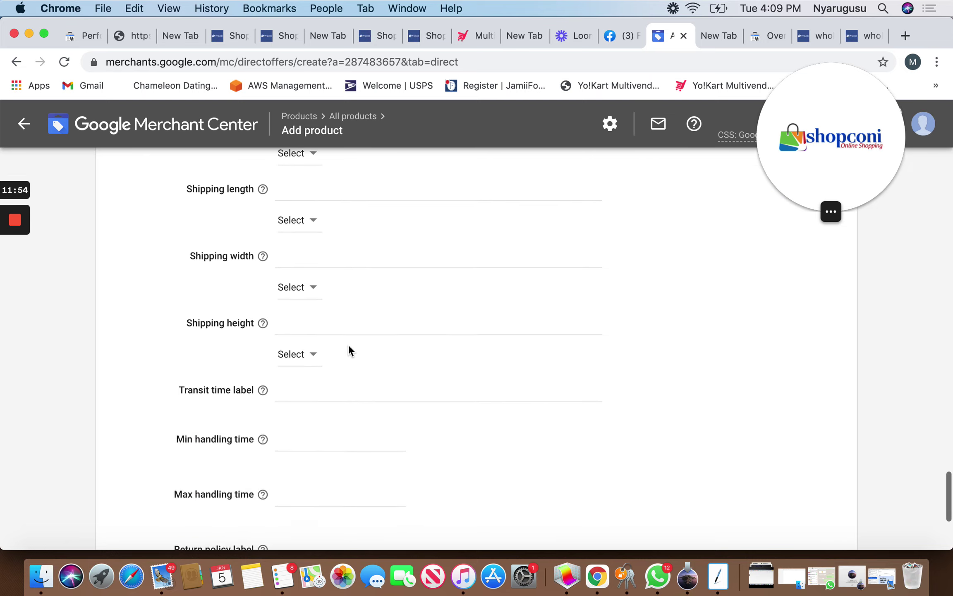
pyautogui.scroll(-10, 348, 344)
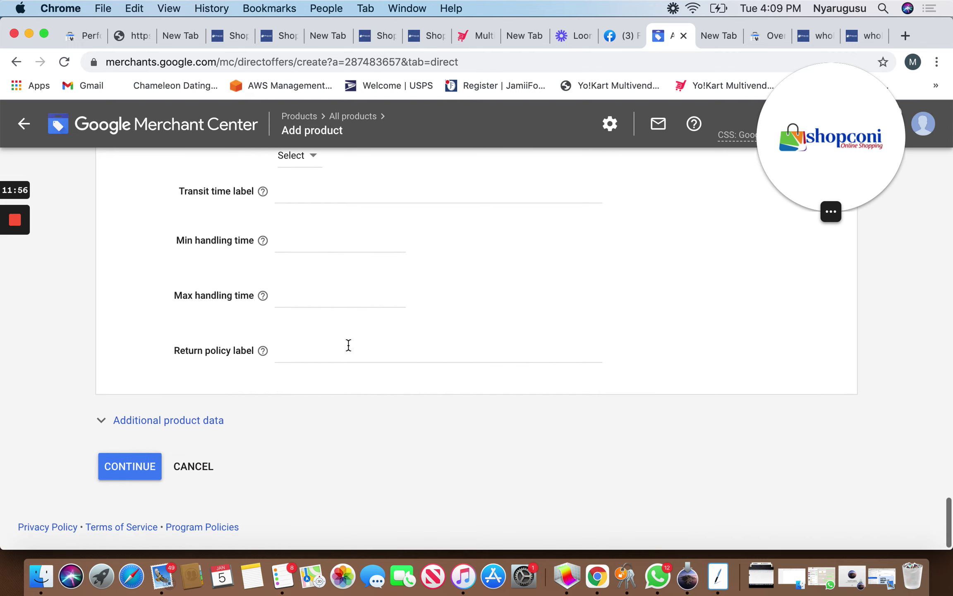
pyautogui.scroll(15, 349, 344)
pyautogui.scroll(15, 349, 344)
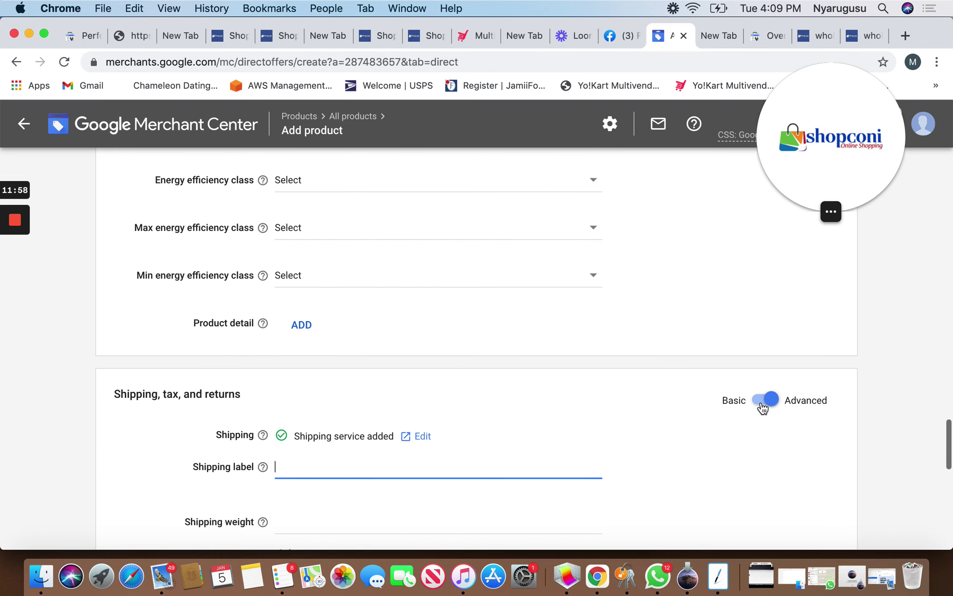
pyautogui.click(758, 399)
pyautogui.scroll(-2, 428, 376)
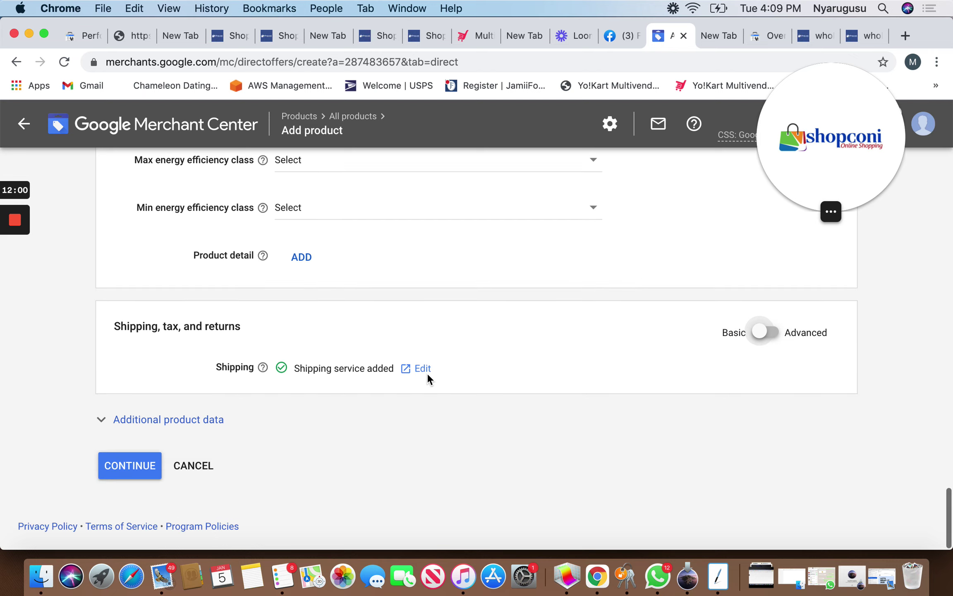
# Submit the product data to continue to the Variants review and look over the variant data table
pyautogui.click(127, 468)
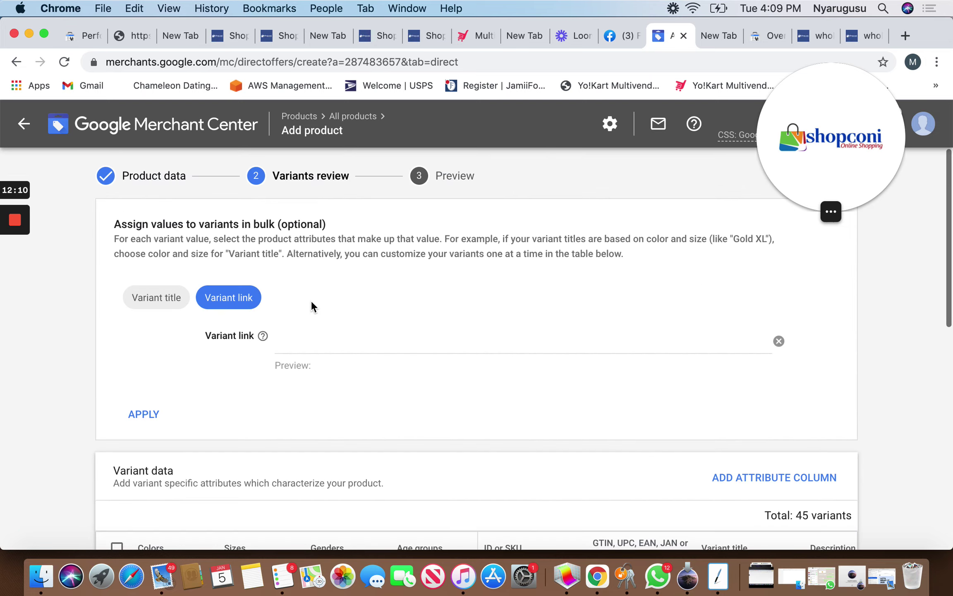
pyautogui.scroll(-15, 312, 301)
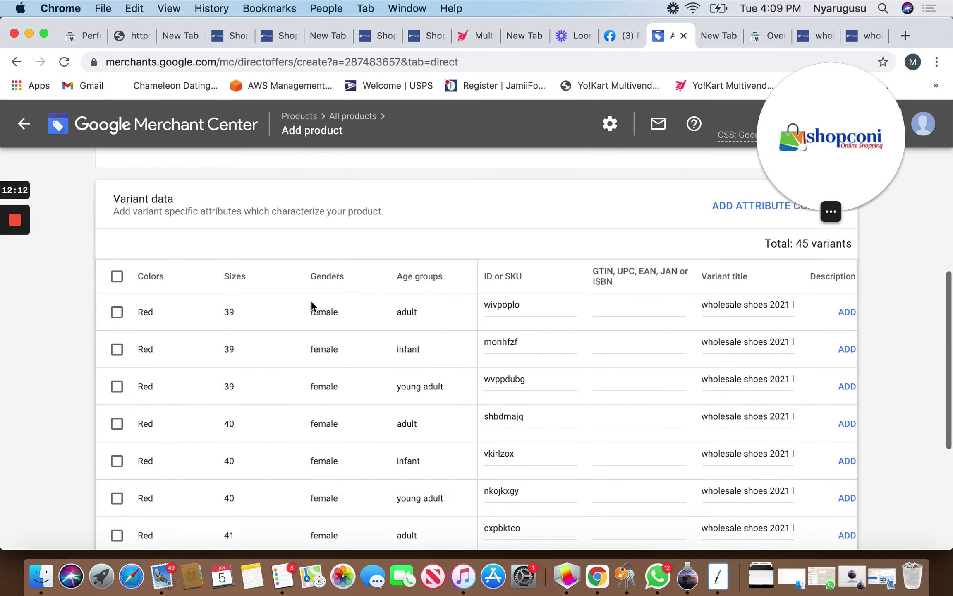
pyautogui.scroll(15, 311, 300)
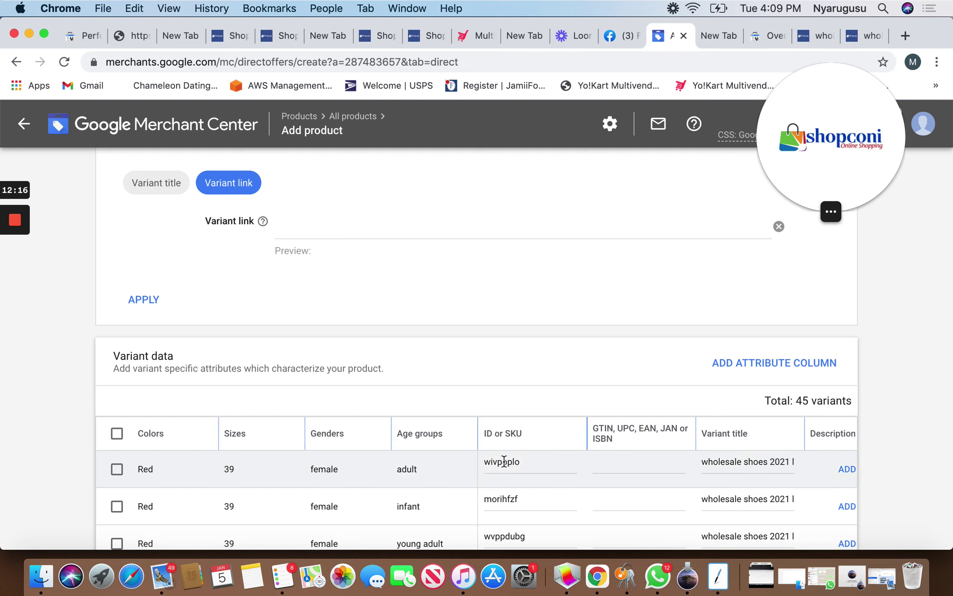
pyautogui.scroll(1, 385, 354)
pyautogui.scroll(-2, 385, 356)
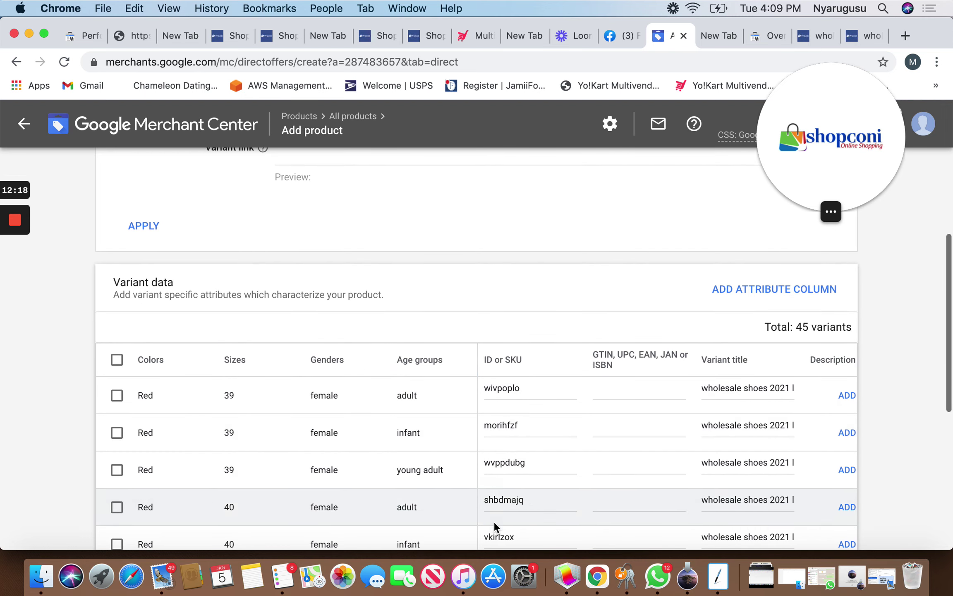
pyautogui.scroll(5, 372, 333)
pyautogui.scroll(-1, 372, 331)
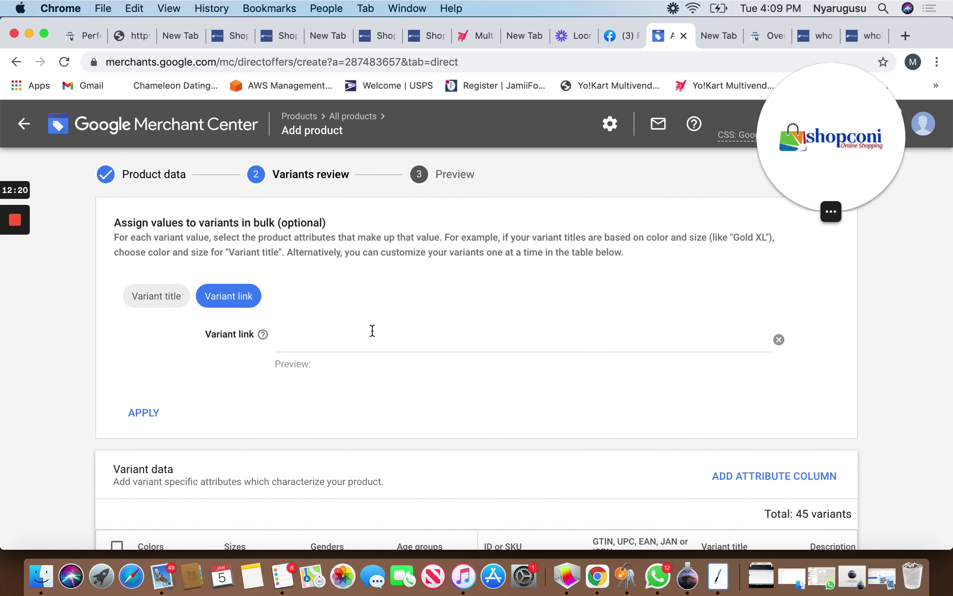
# Assign (Landing page) Link as the Variant link in bulk and apply it to the variants
pyautogui.click(302, 338)
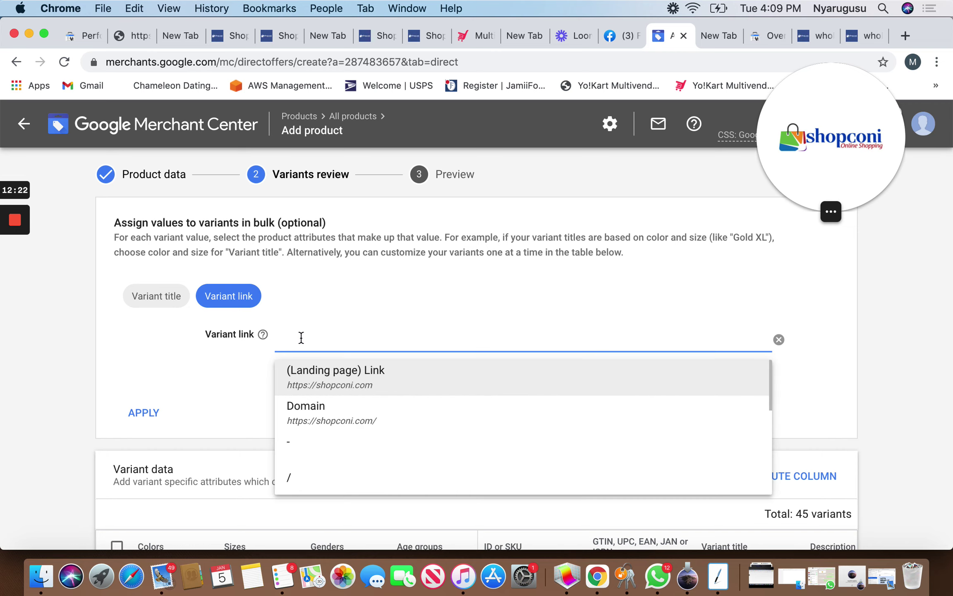
pyautogui.click(324, 387)
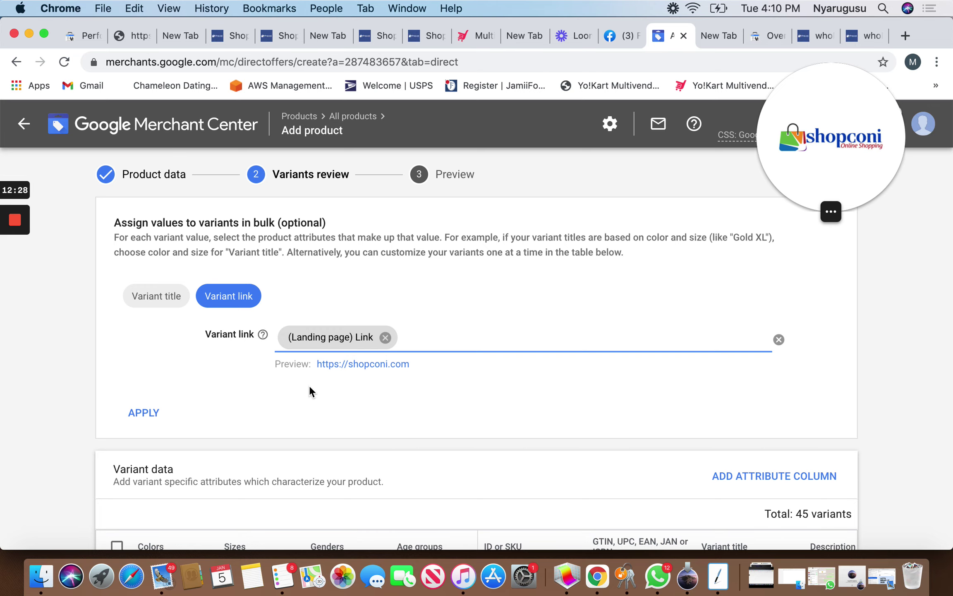
pyautogui.scroll(-3, 340, 401)
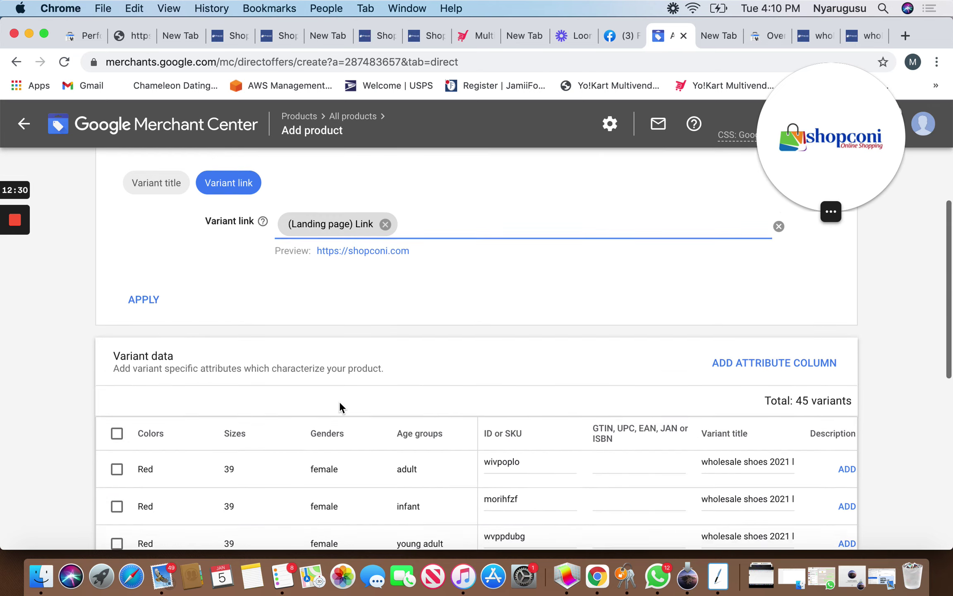
pyautogui.click(143, 273)
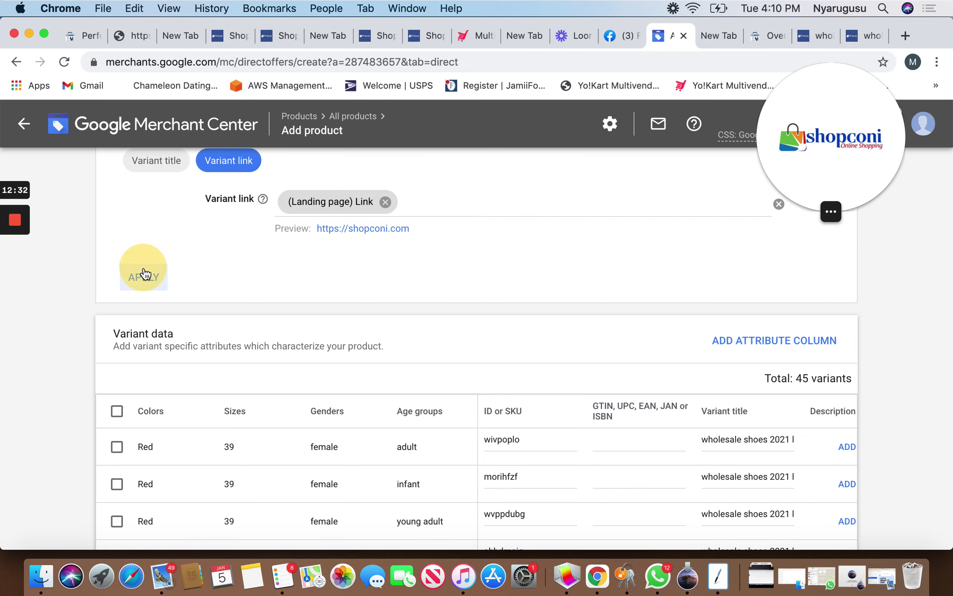
# Apply the Variant link pattern again and confirm the bulk update of the variant attributes
pyautogui.click(157, 279)
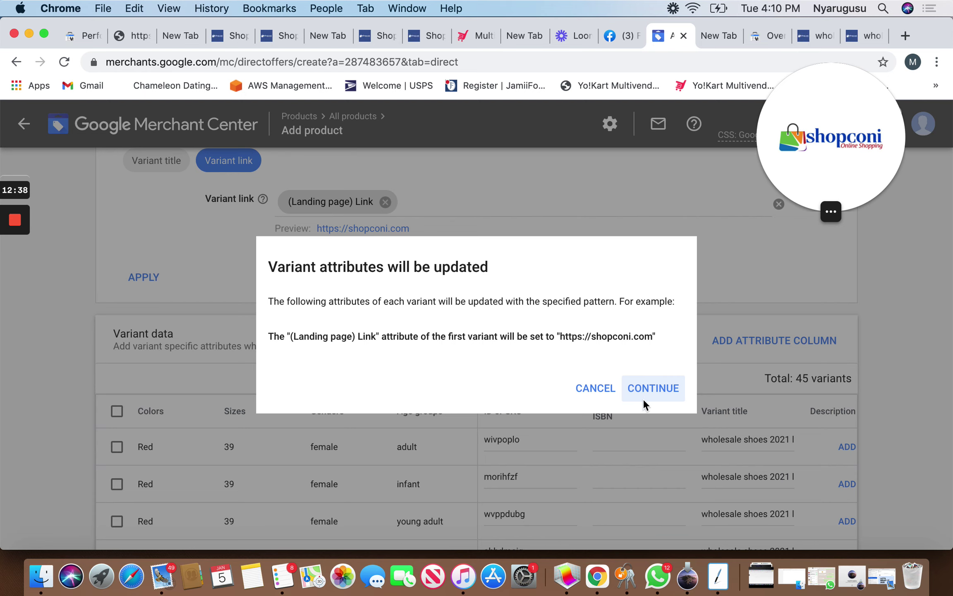
pyautogui.click(655, 395)
# Enable bulk assignment of the Variant title and build it from Brand, Colors, Sizes and Age groups
pyautogui.scroll(3, 479, 356)
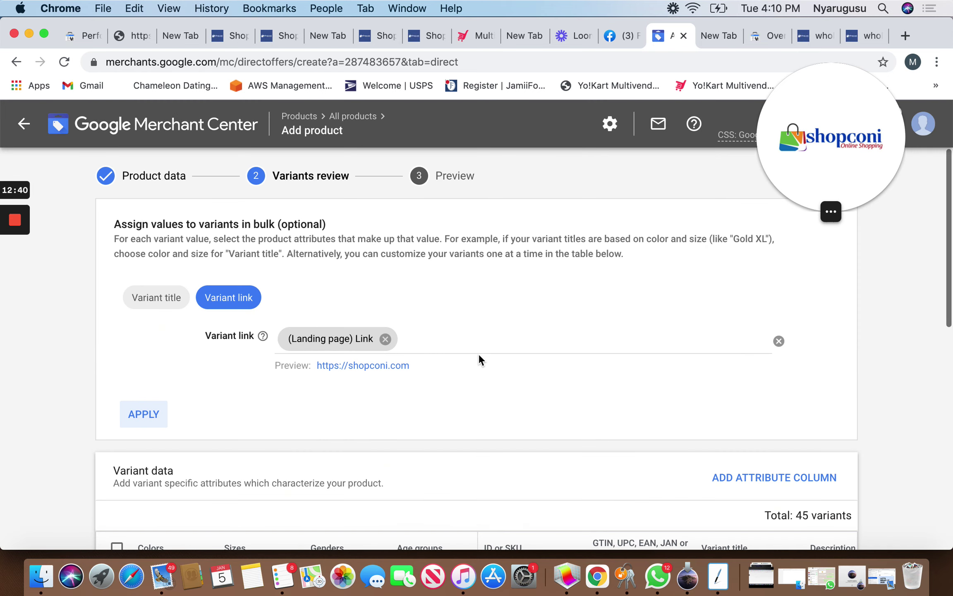
pyautogui.click(156, 299)
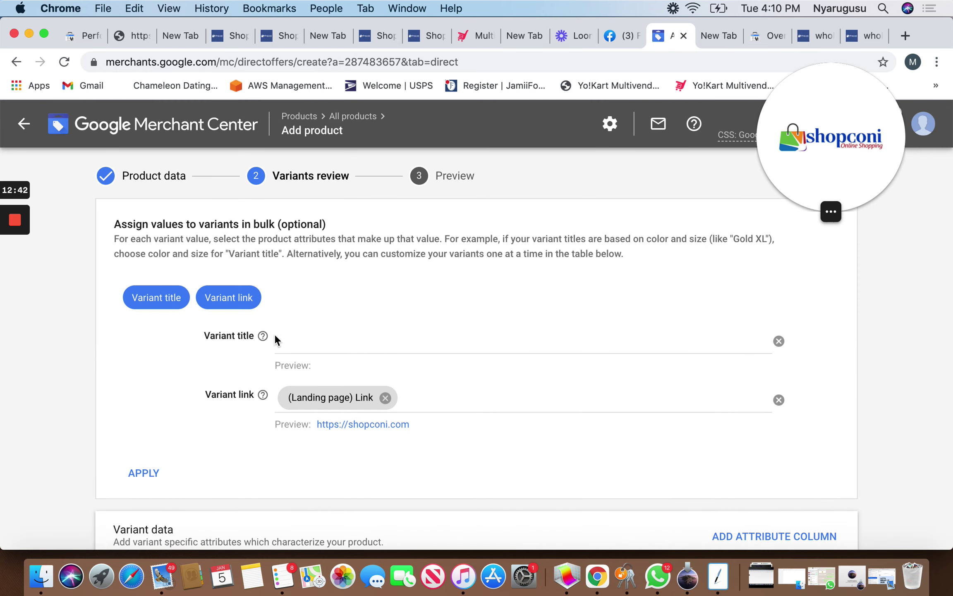
pyautogui.click(283, 342)
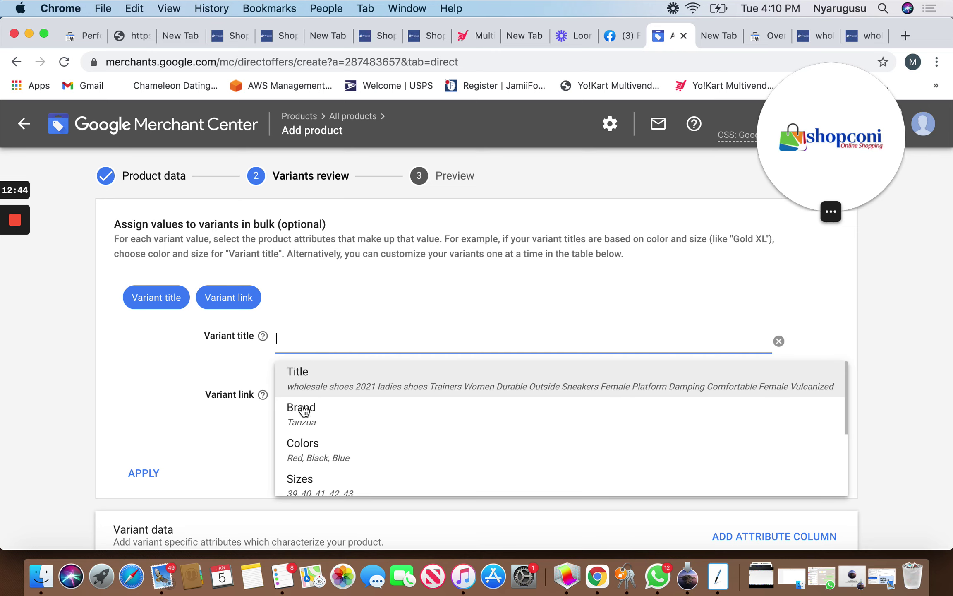
pyautogui.click(305, 410)
pyautogui.click(372, 335)
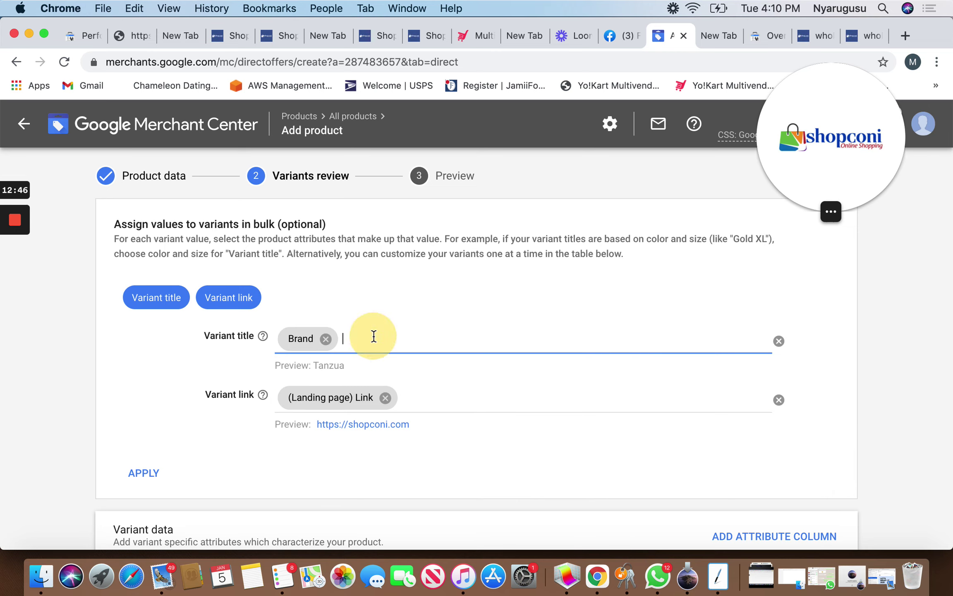
pyautogui.click(325, 457)
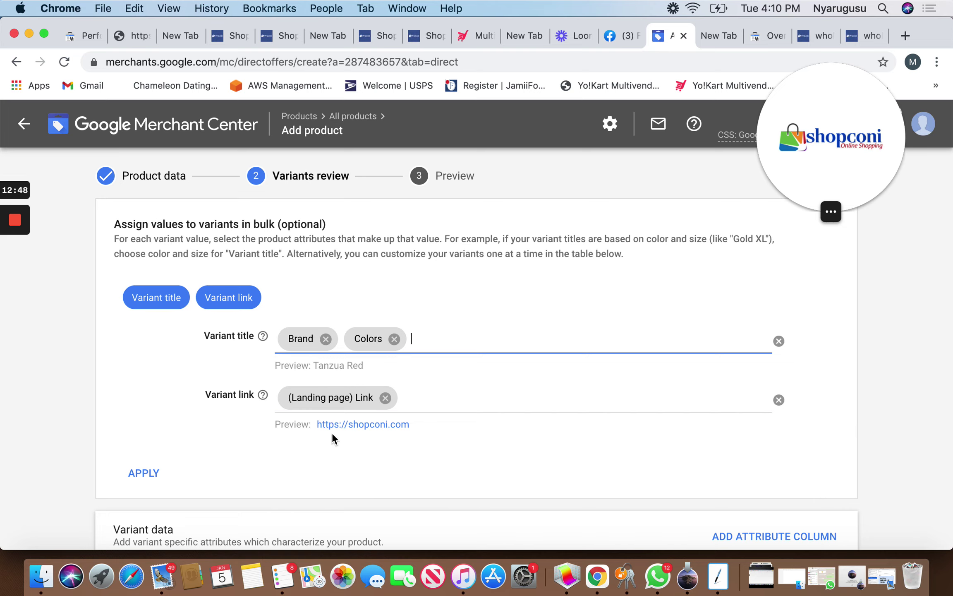
pyautogui.click(429, 342)
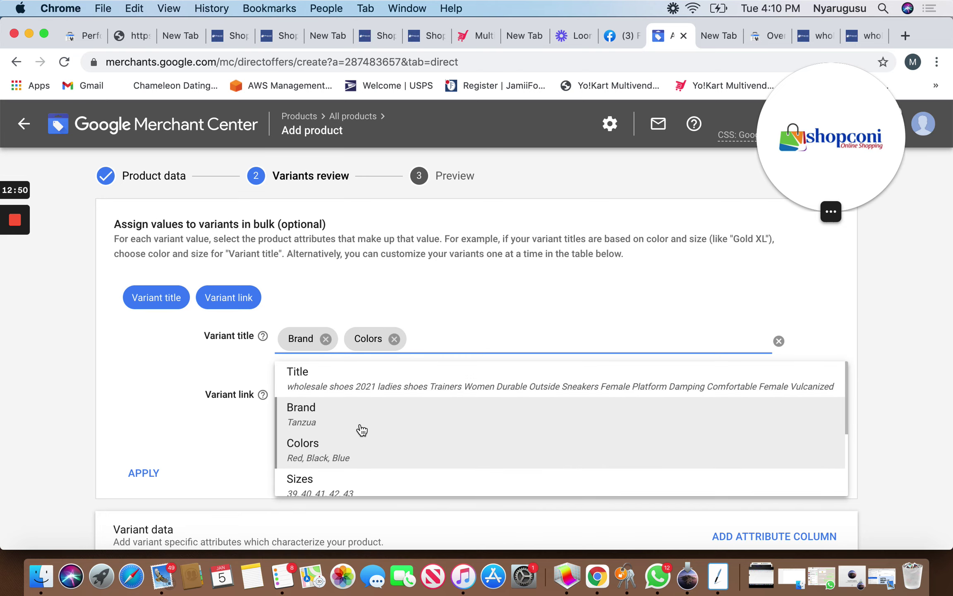
pyautogui.scroll(-2, 349, 446)
pyautogui.click(349, 443)
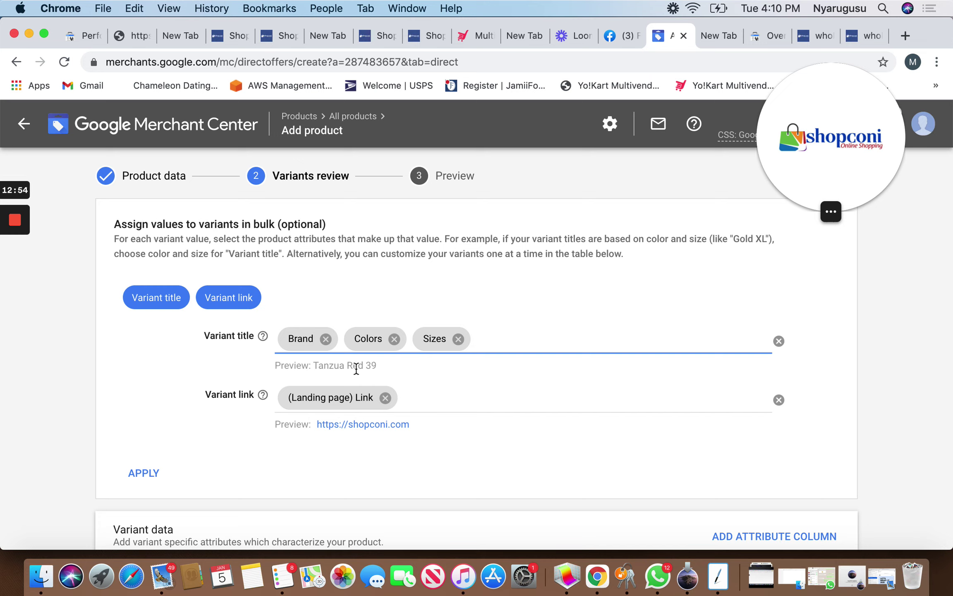
pyautogui.click(493, 352)
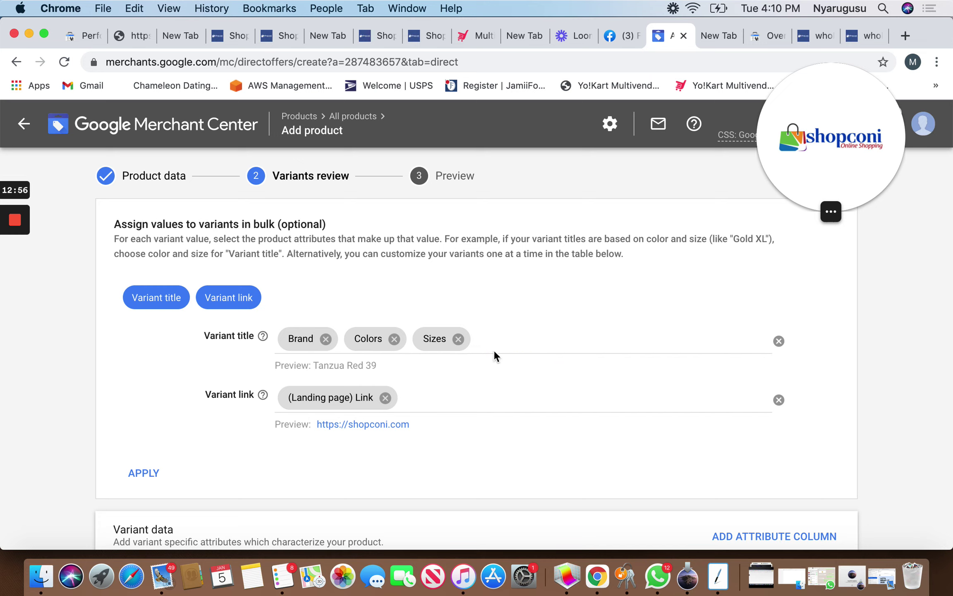
pyautogui.click(495, 342)
pyautogui.scroll(-2, 443, 419)
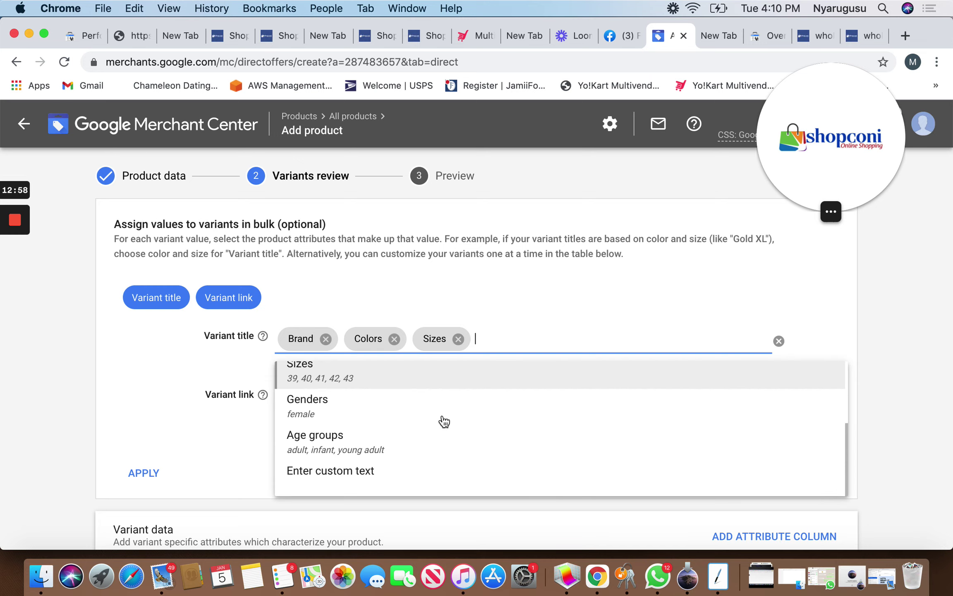
pyautogui.click(355, 463)
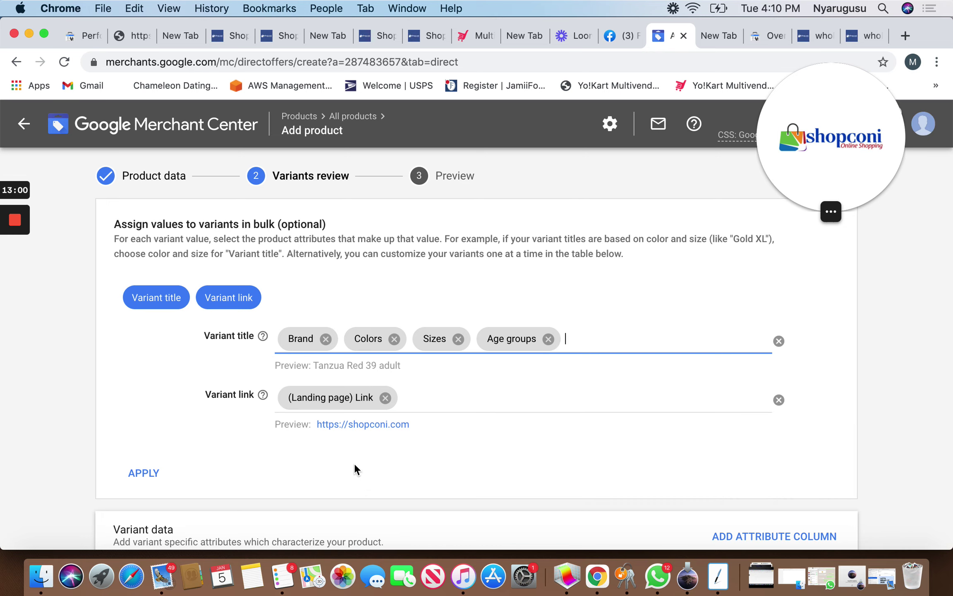
# Apply the Variant title and Variant link patterns to the variants and confirm the attribute update
pyautogui.scroll(-1, 436, 474)
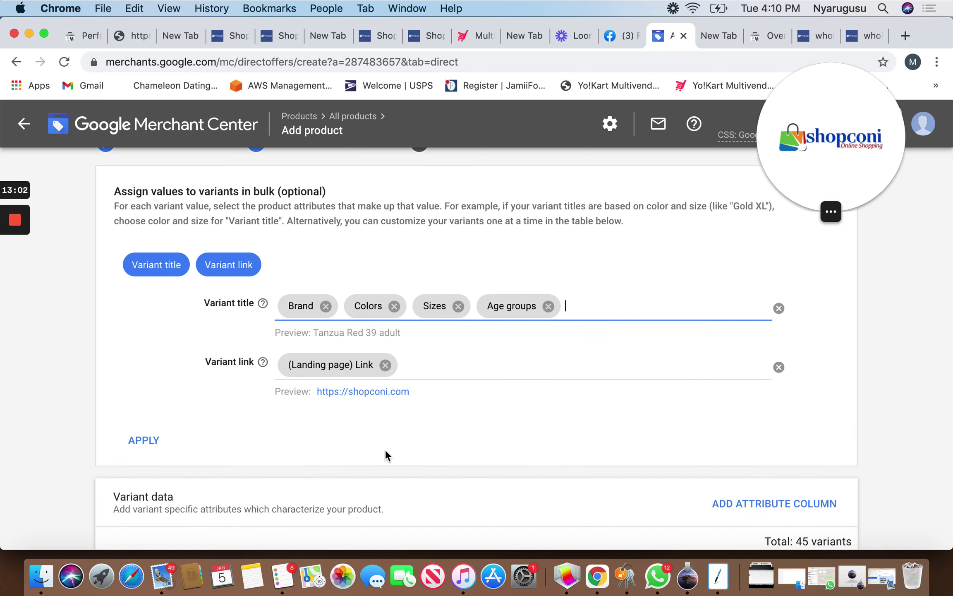
pyautogui.scroll(-5, 385, 449)
pyautogui.scroll(5, 385, 449)
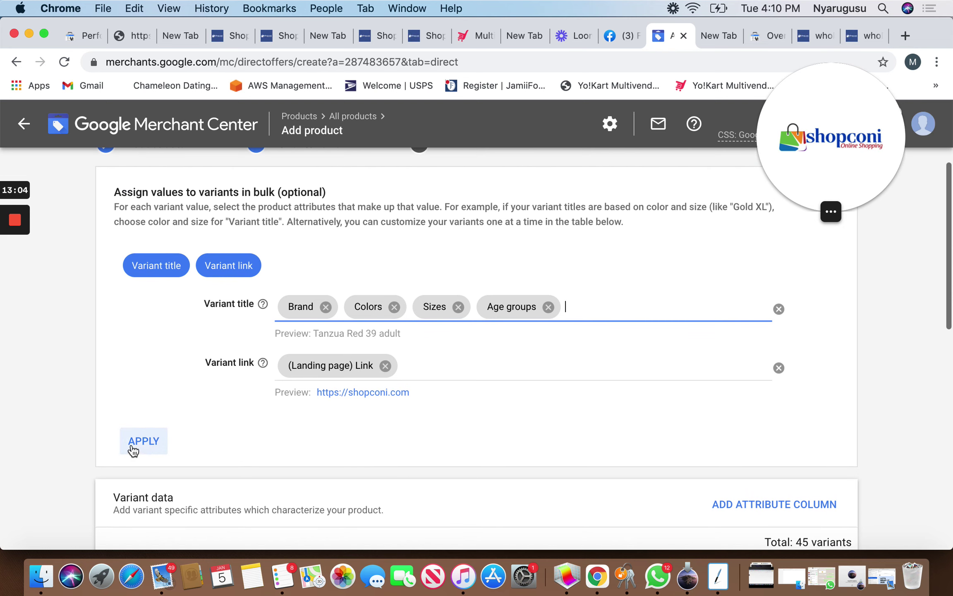
pyautogui.click(132, 446)
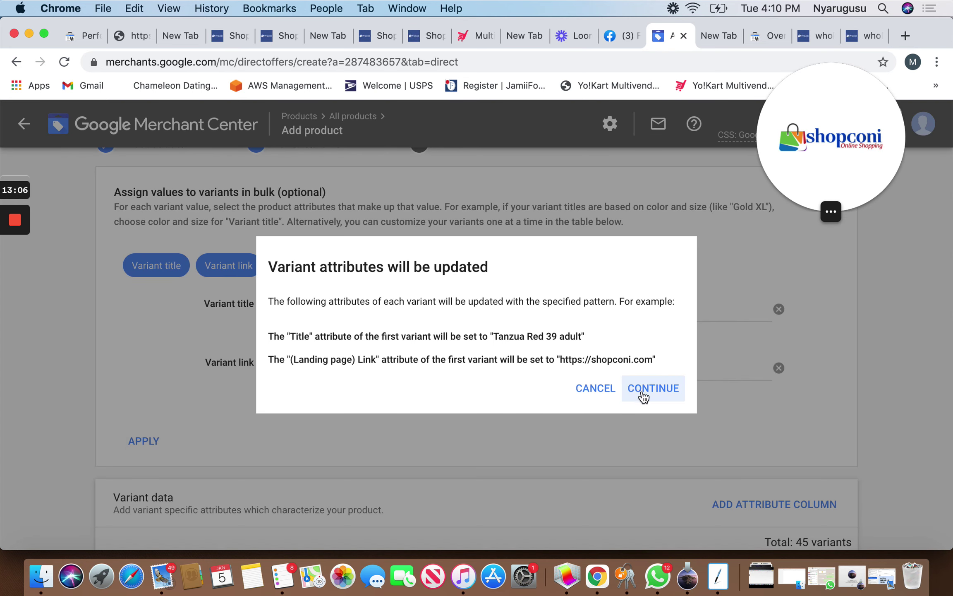
pyautogui.click(652, 392)
# Look over the variant data table and continue from the Variants review to the product Preview
pyautogui.scroll(-2, 655, 389)
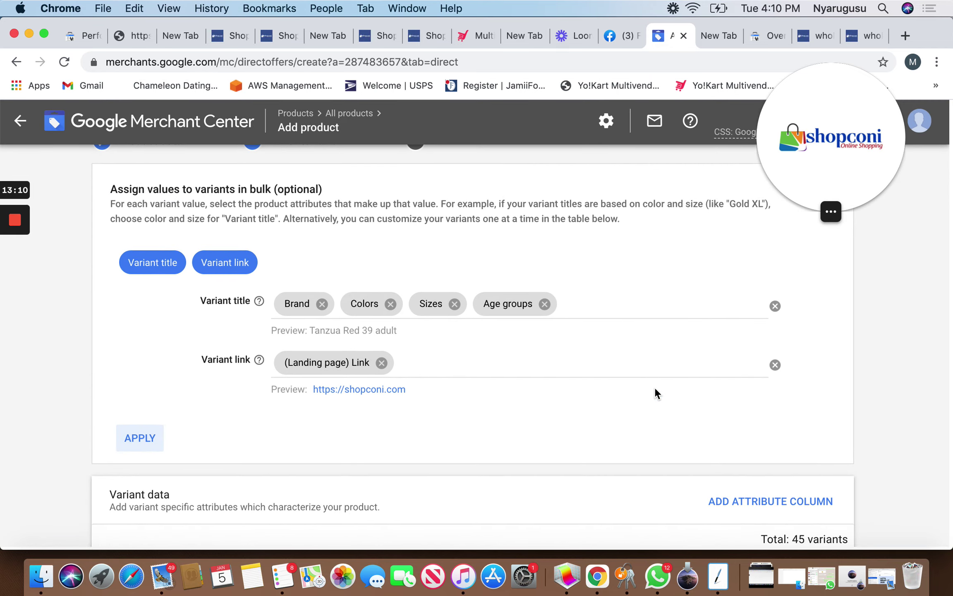
pyautogui.scroll(-15, 654, 391)
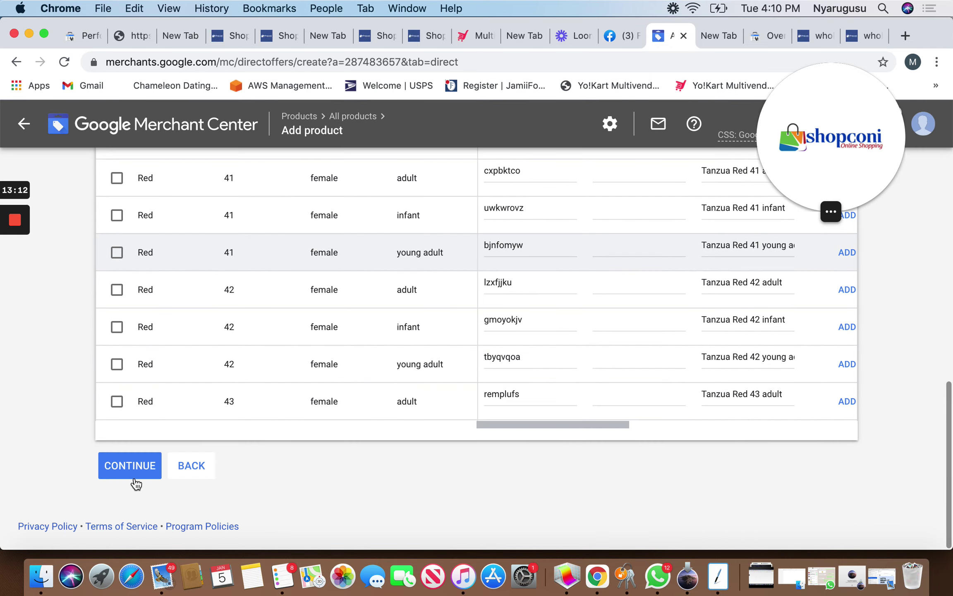
pyautogui.click(137, 471)
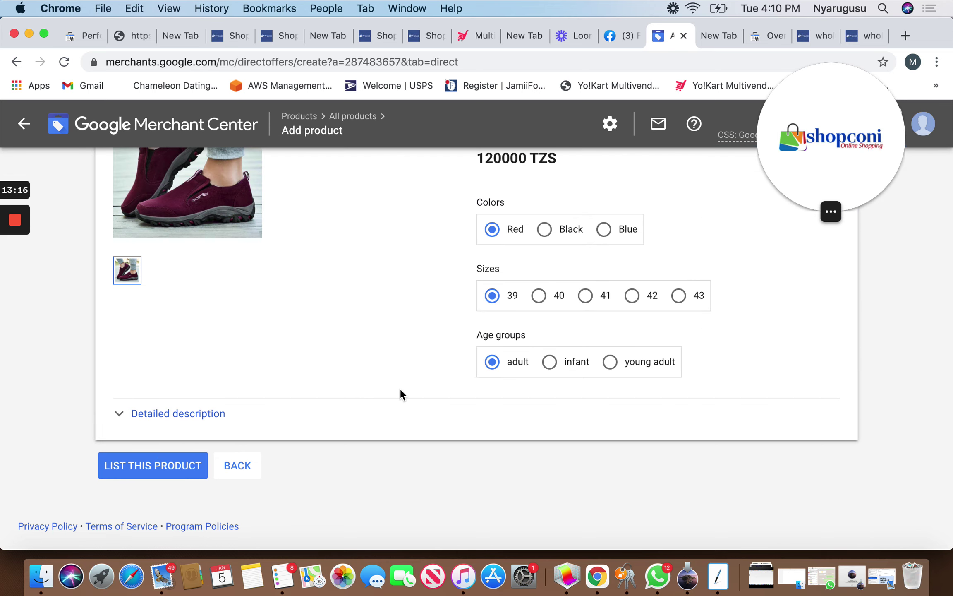
# Review the product's details and variant options in the preview, and list the product
pyautogui.scroll(3, 400, 388)
pyautogui.scroll(-3, 400, 388)
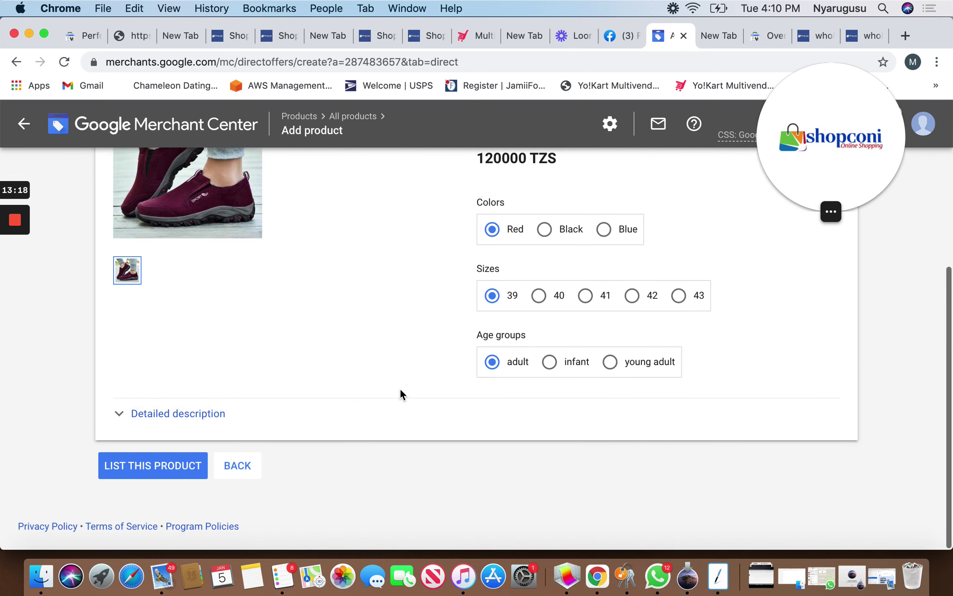
pyautogui.scroll(4, 399, 262)
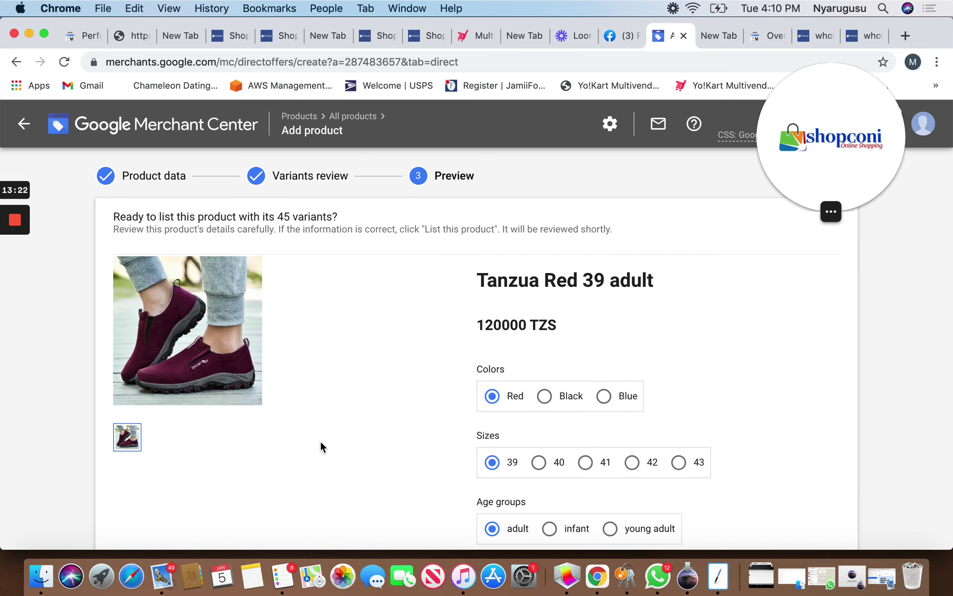
pyautogui.scroll(-3, 320, 441)
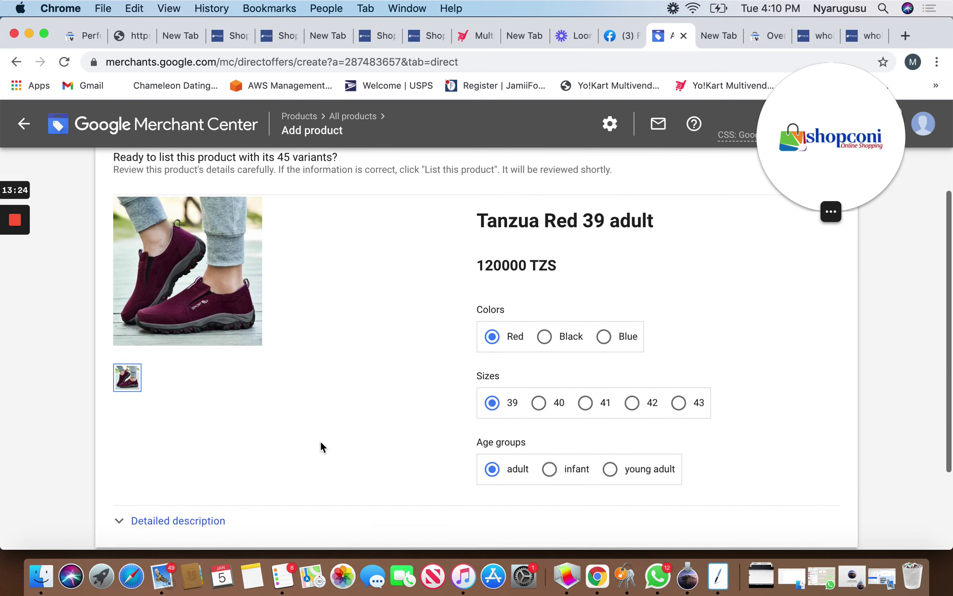
pyautogui.scroll(-1, 320, 440)
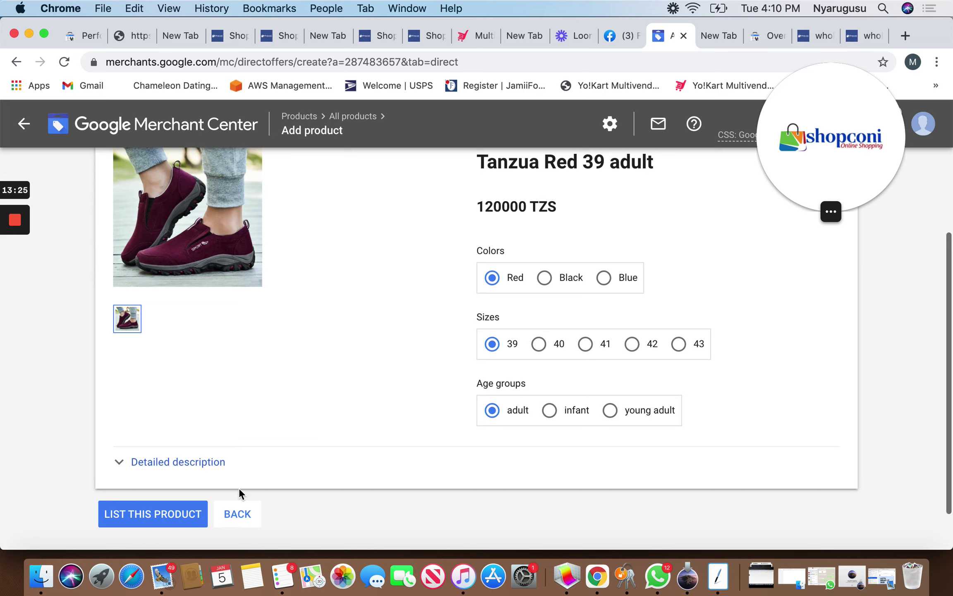
pyautogui.click(185, 520)
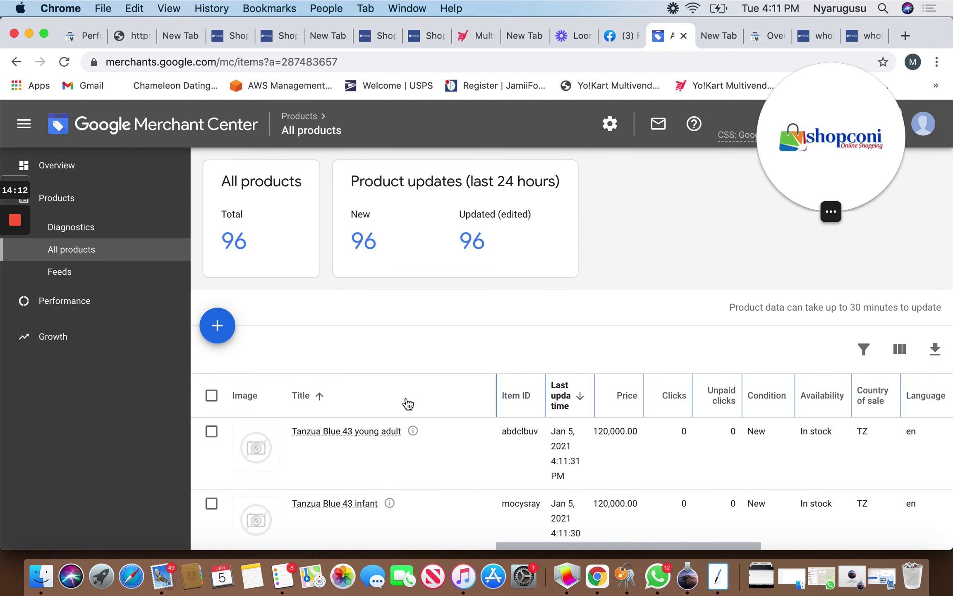
pyautogui.moveTo(14, 223)
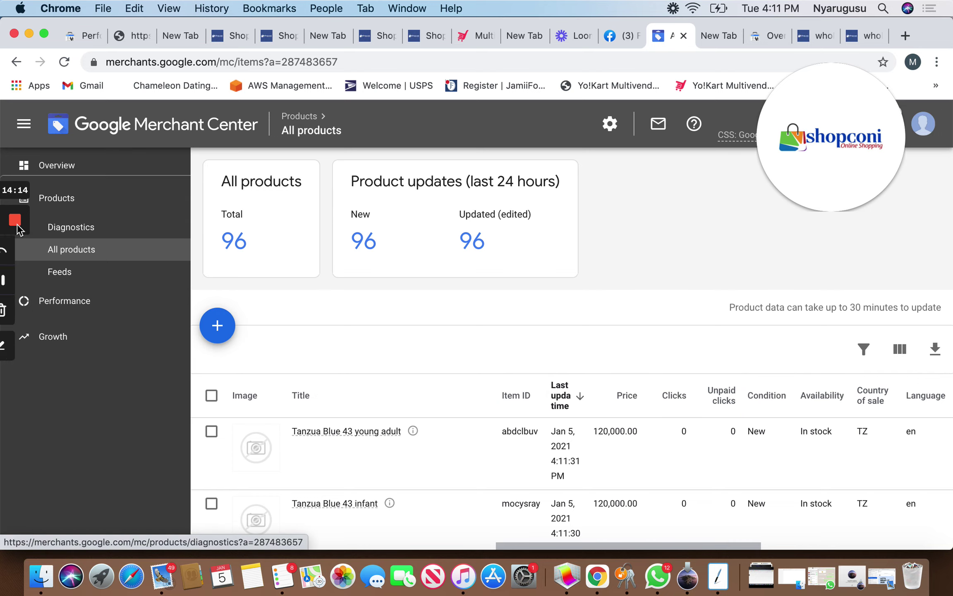